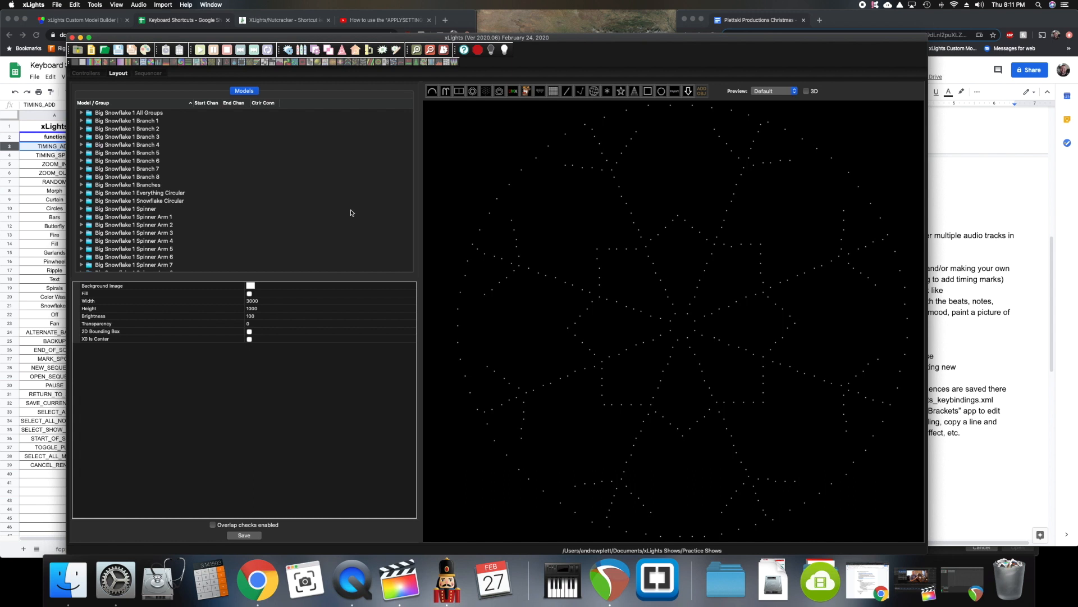
Step: Create a new musical sequence from an audio file on the Desktop, using 40fps (25ms) timing and the All Models view with Quick Start
{"action": "scroll", "coordinate": [197, 213], "scroll_direction": "up", "scroll_amount": 2}
{"action": "left_click", "coordinate": [149, 74]}
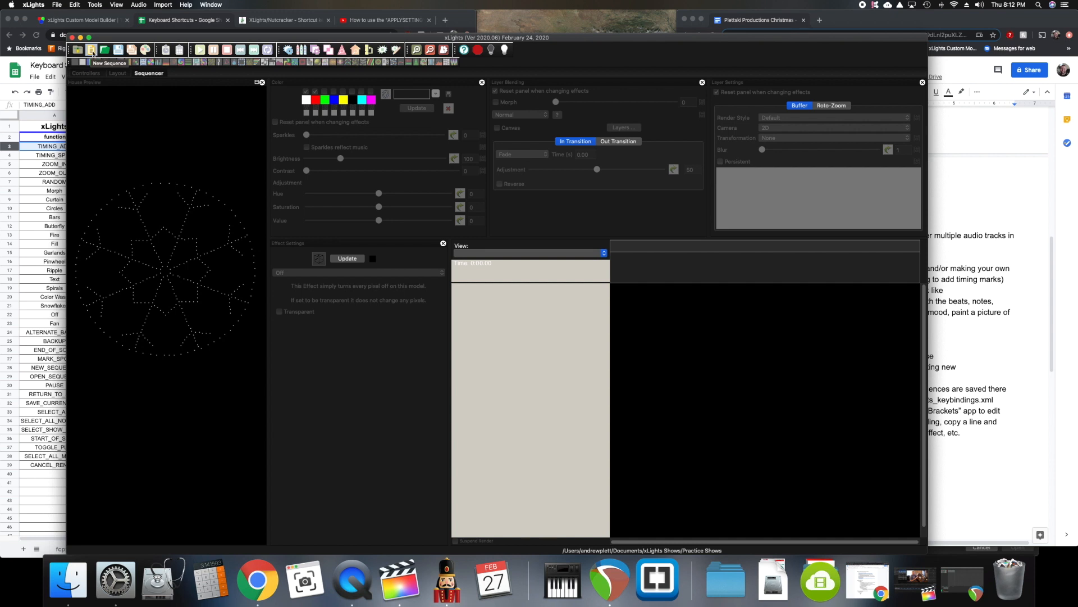
{"action": "left_click", "coordinate": [57, 5]}
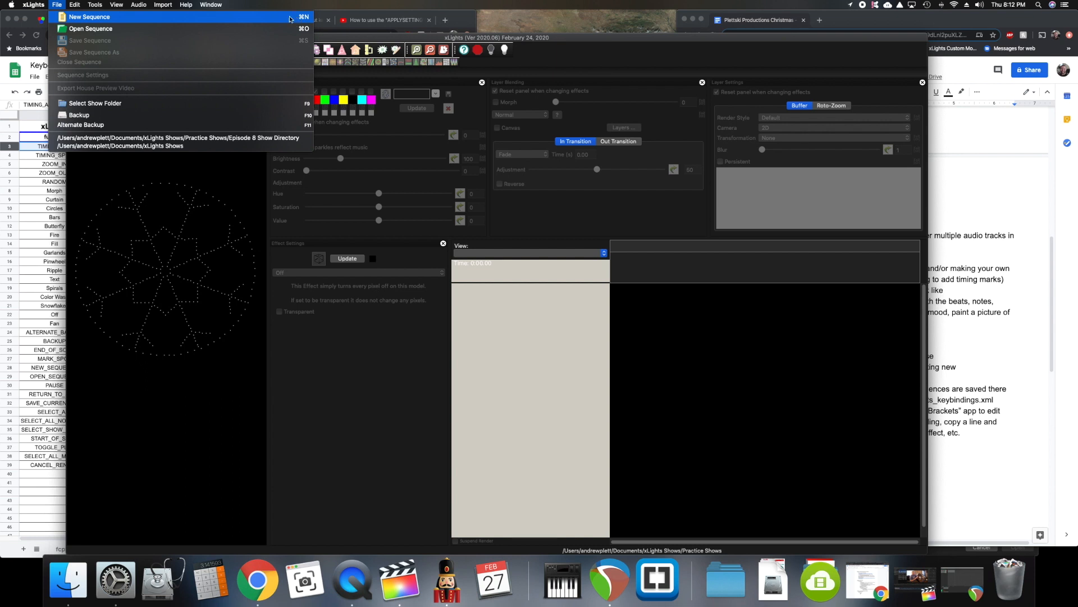
{"action": "left_click", "coordinate": [112, 21]}
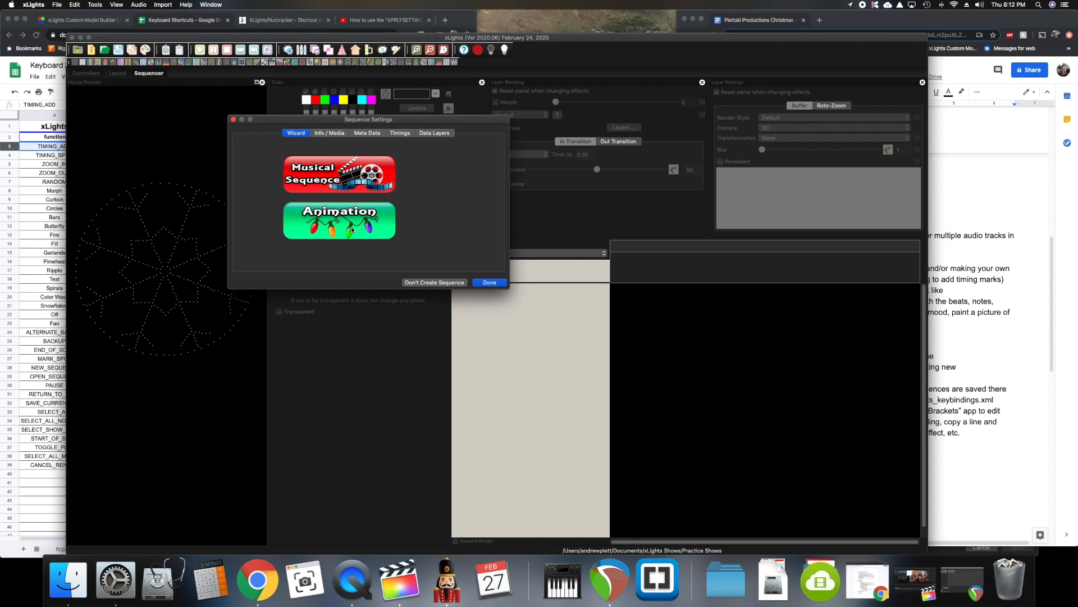
{"action": "left_click", "coordinate": [344, 175]}
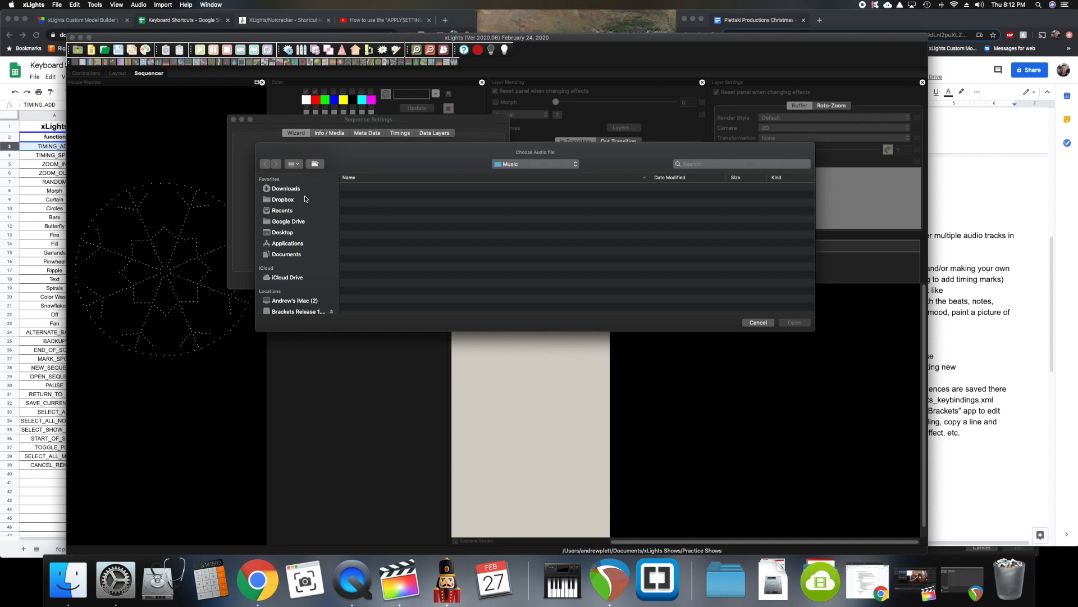
{"action": "left_click", "coordinate": [287, 235]}
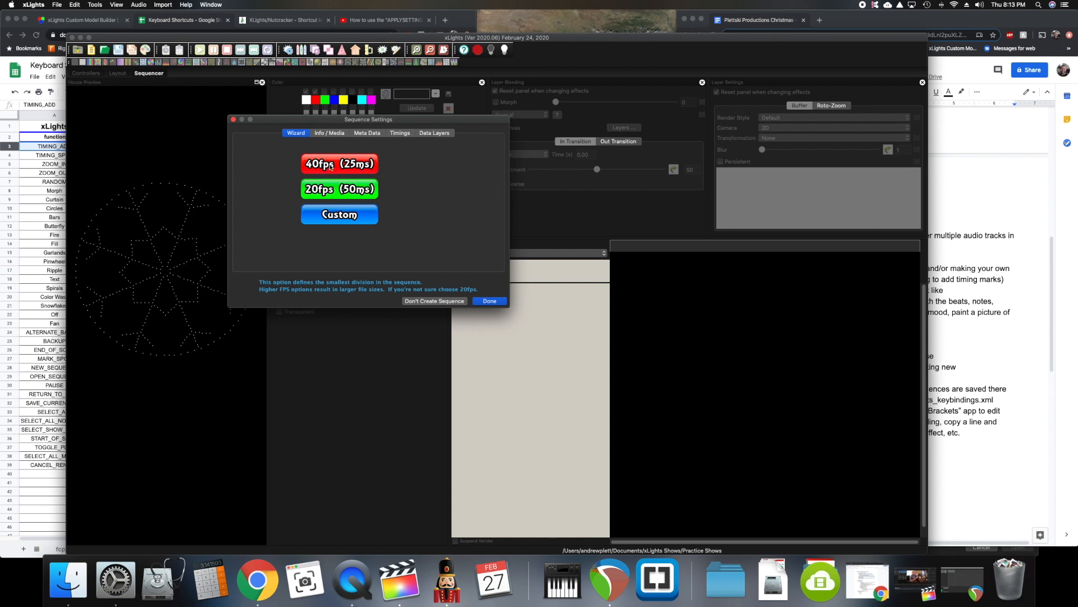
{"action": "left_click", "coordinate": [334, 165]}
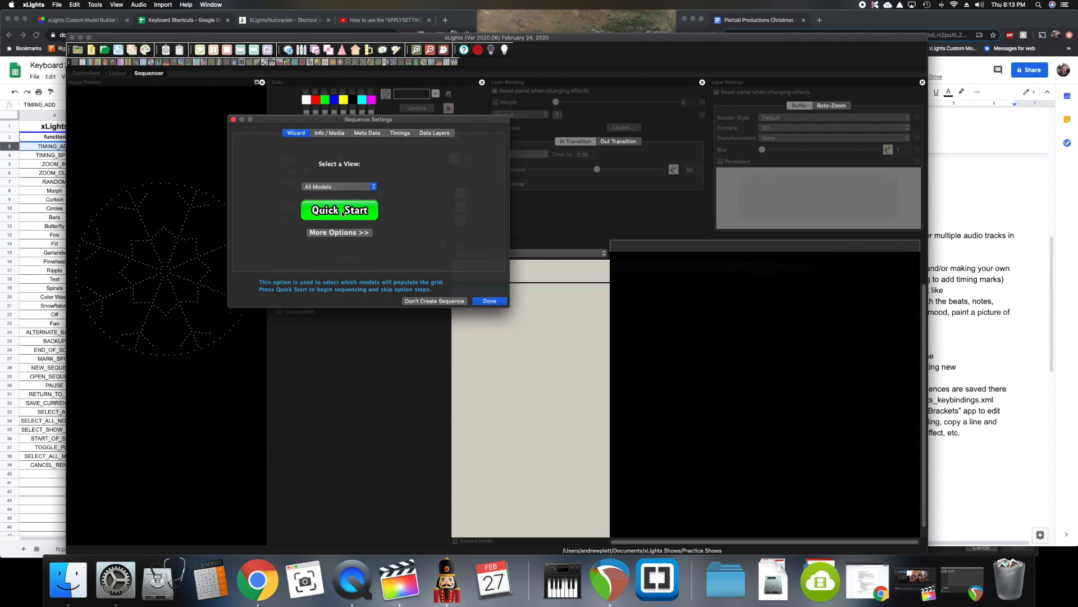
{"action": "left_click", "coordinate": [343, 212]}
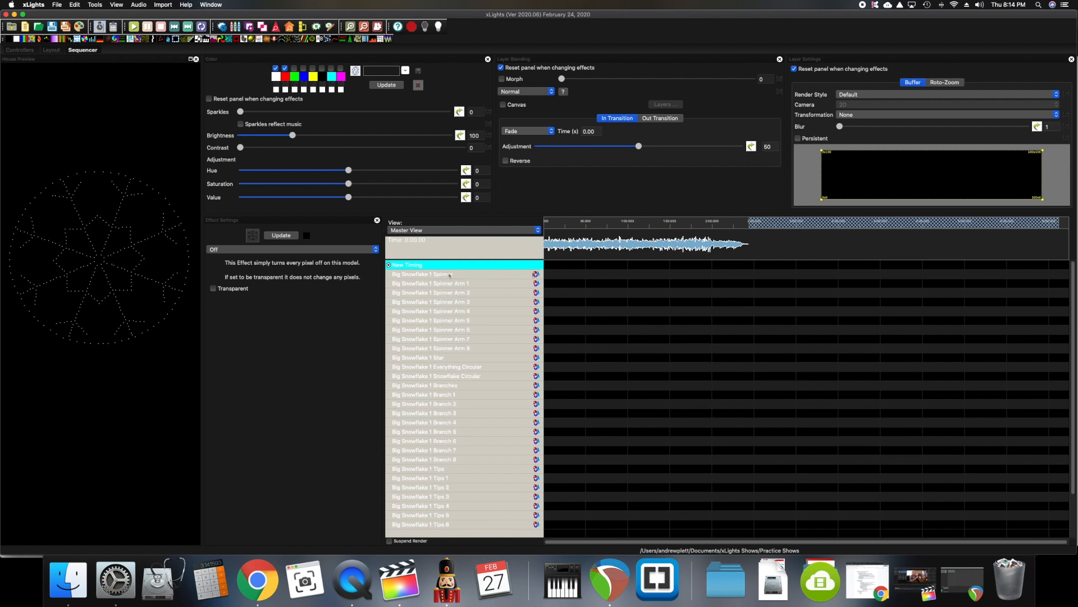
Step: Expand the Big Snowflake 1 Spinner group and its Spinner Arm 1 to inspect their submodels
{"action": "double_click", "coordinate": [537, 275]}
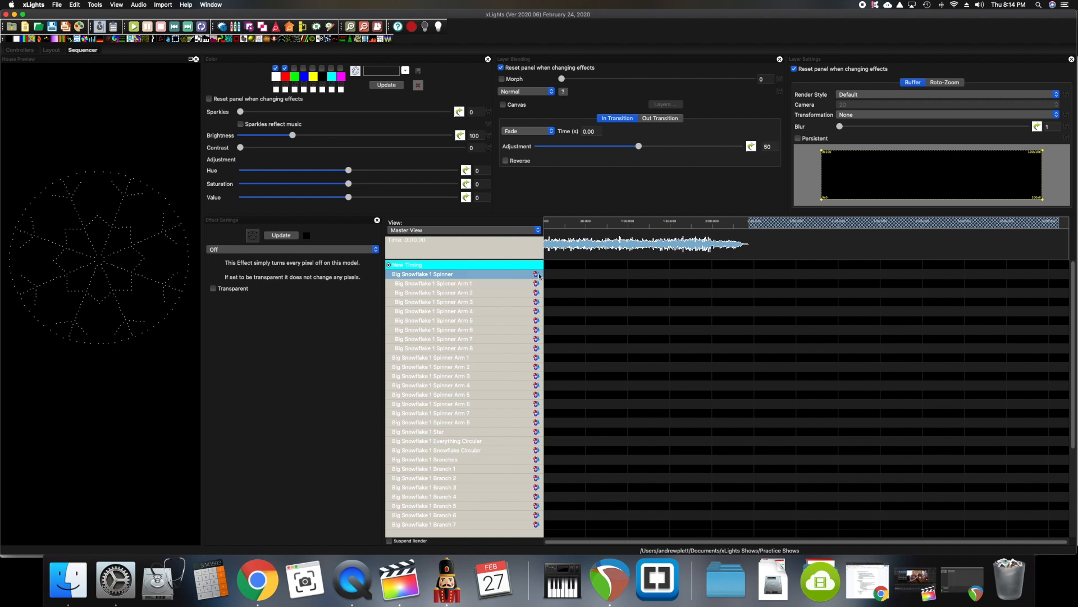
{"action": "double_click", "coordinate": [537, 284]}
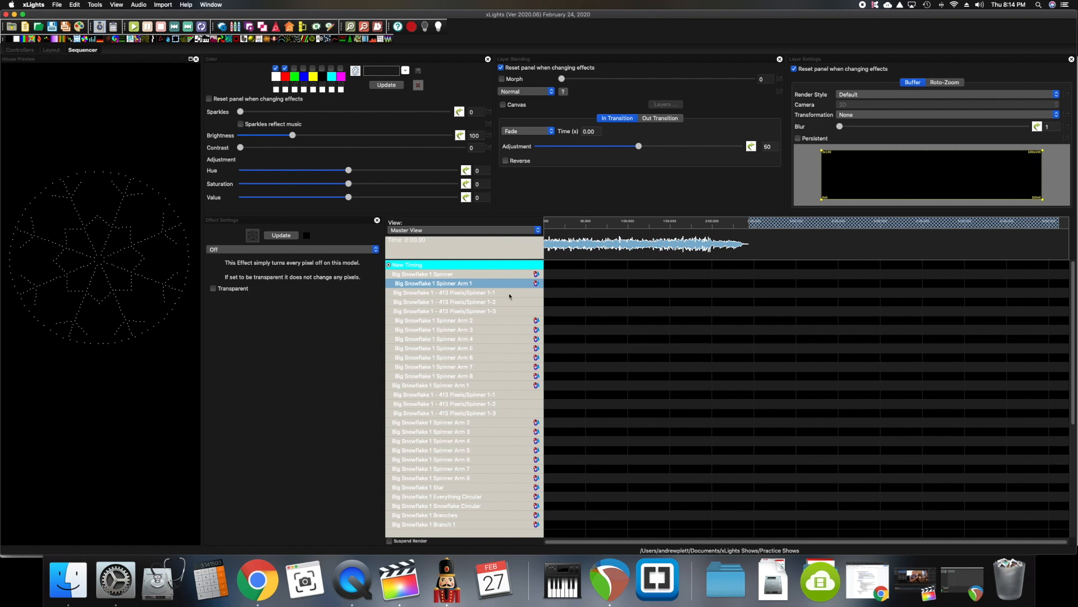
Step: Switch the sequencer view to All Groups and collapse the Big Snowflake 1 Spinner group
{"action": "left_click", "coordinate": [441, 232]}
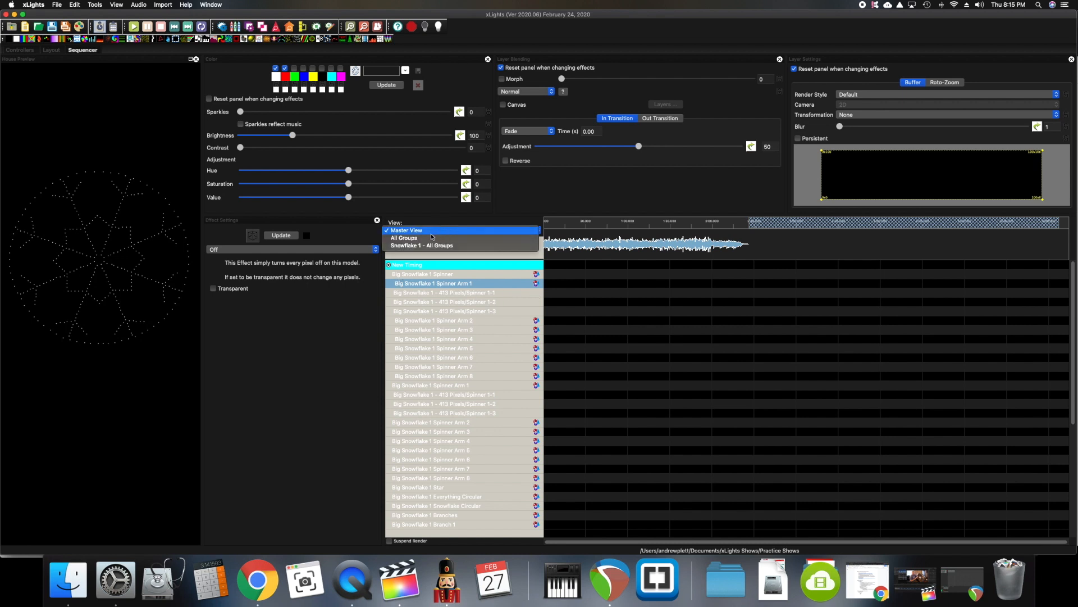
{"action": "left_click", "coordinate": [430, 237]}
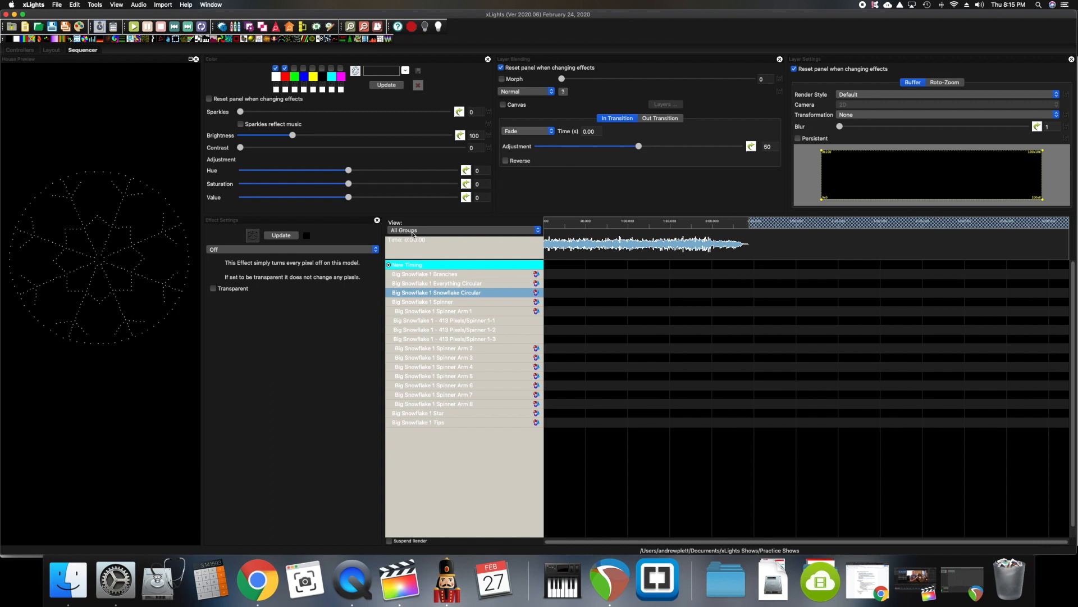
{"action": "double_click", "coordinate": [444, 301]}
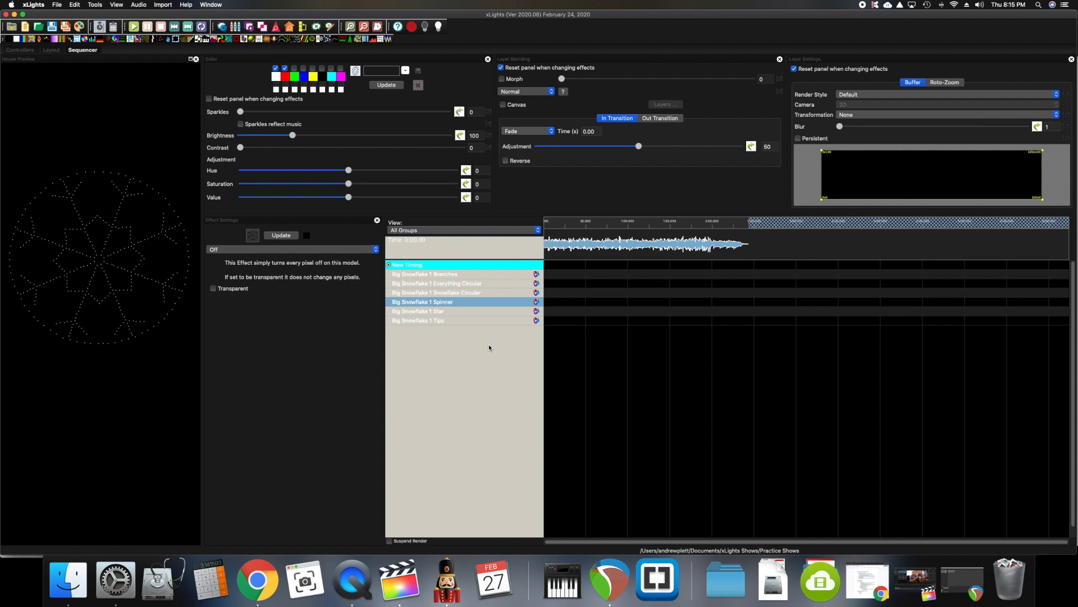
Step: Switch to Chrome, widen the Keyboard Shortcuts spreadsheet window and select the Fill shortcut's row
{"action": "key", "text": "super+Tab"}
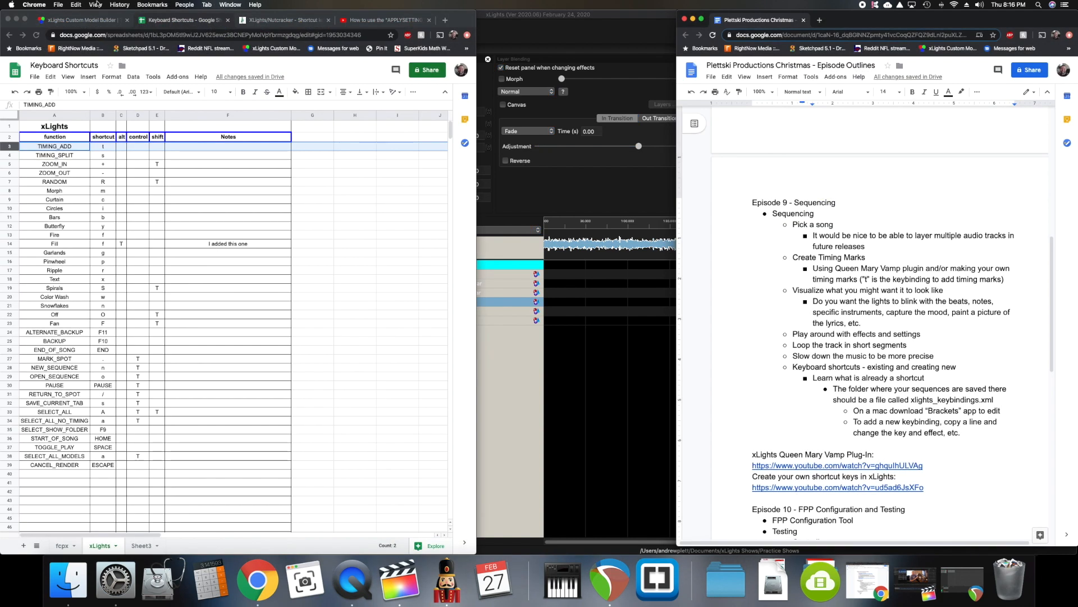
{"action": "left_click", "coordinate": [475, 80]}
{"action": "left_click_drag", "start_coordinate": [476, 80], "coordinate": [1013, 80]}
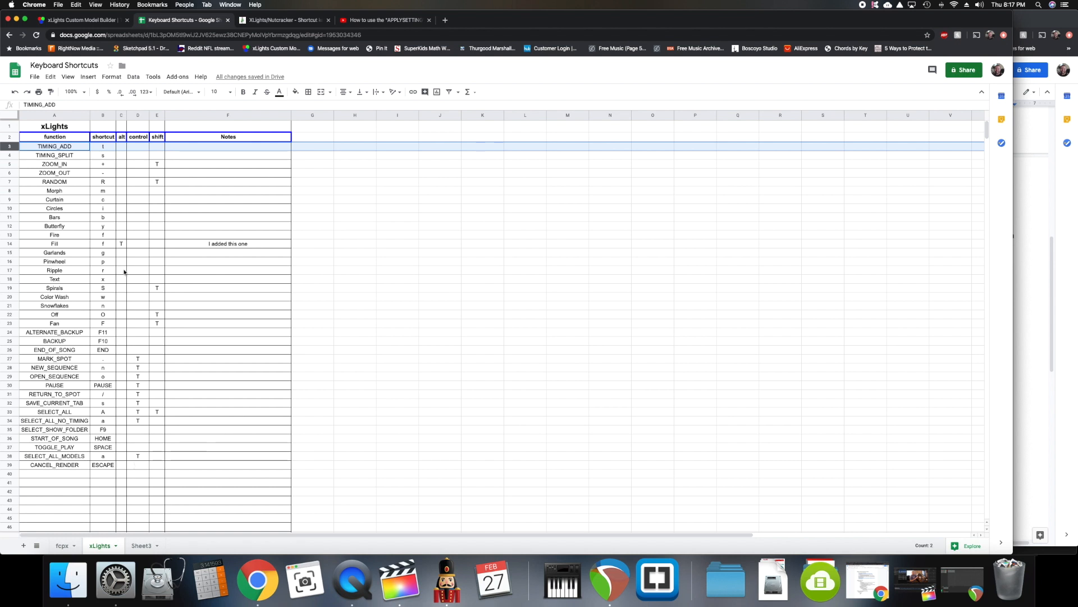
{"action": "left_click", "coordinate": [12, 243]}
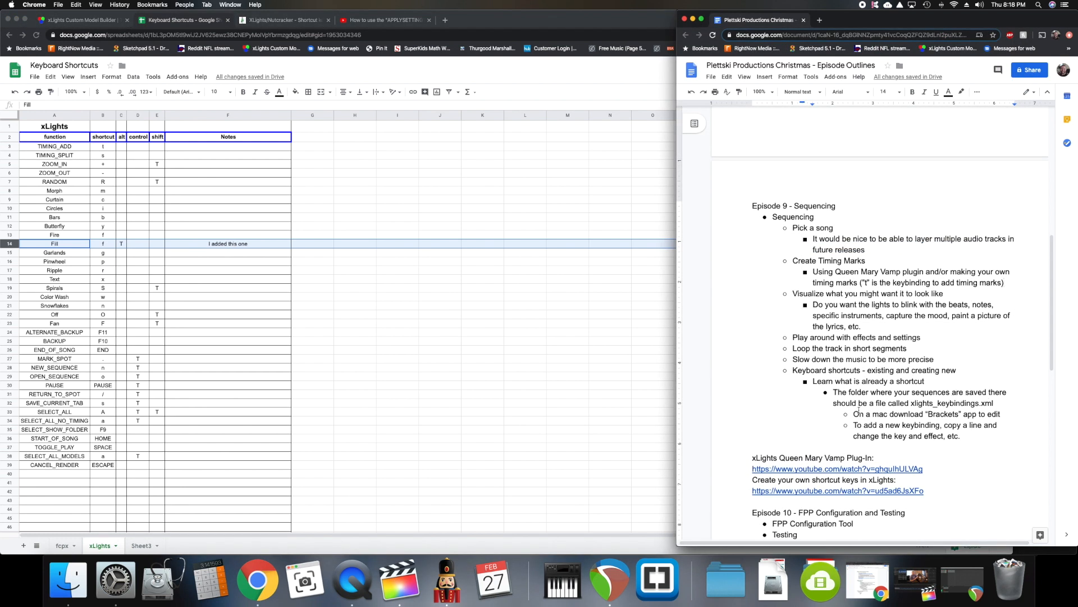
Step: In the Episode Outlines document, highlight the xlights_keybindings.xml file name and review the notes on editing it with Brackets
{"action": "left_click_drag", "start_coordinate": [910, 403], "coordinate": [995, 409]}
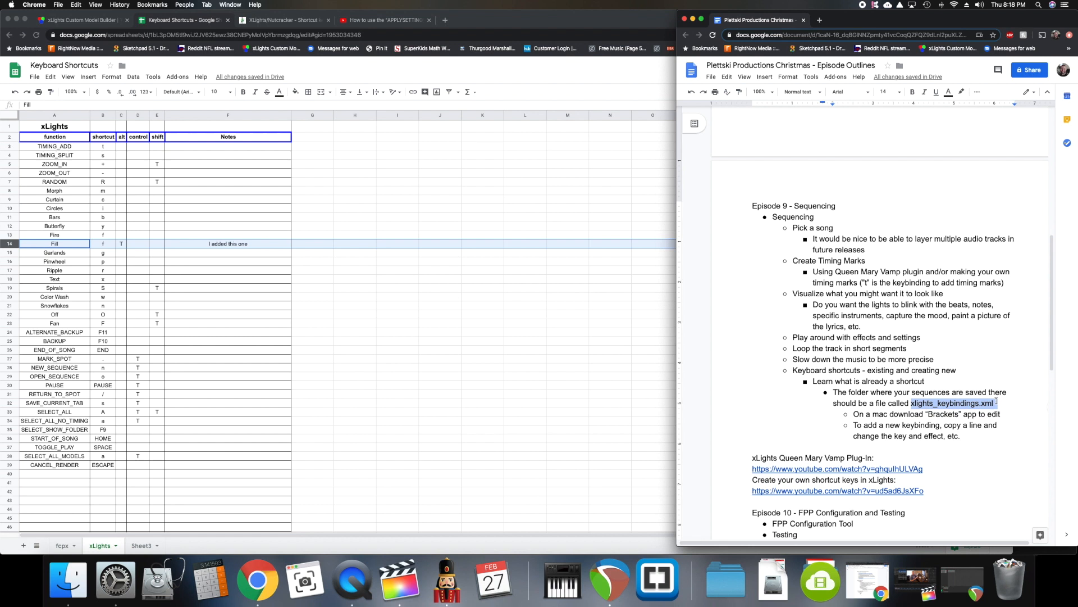
{"action": "scroll", "coordinate": [996, 402], "scroll_direction": "up", "scroll_amount": 1}
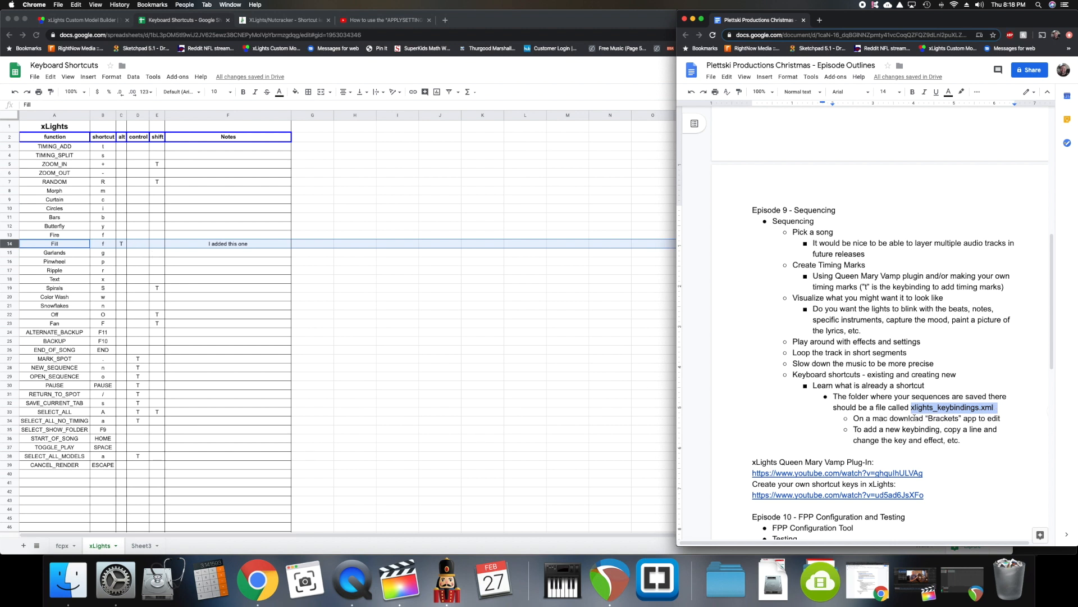
{"action": "left_click_drag", "start_coordinate": [928, 418], "coordinate": [962, 417]}
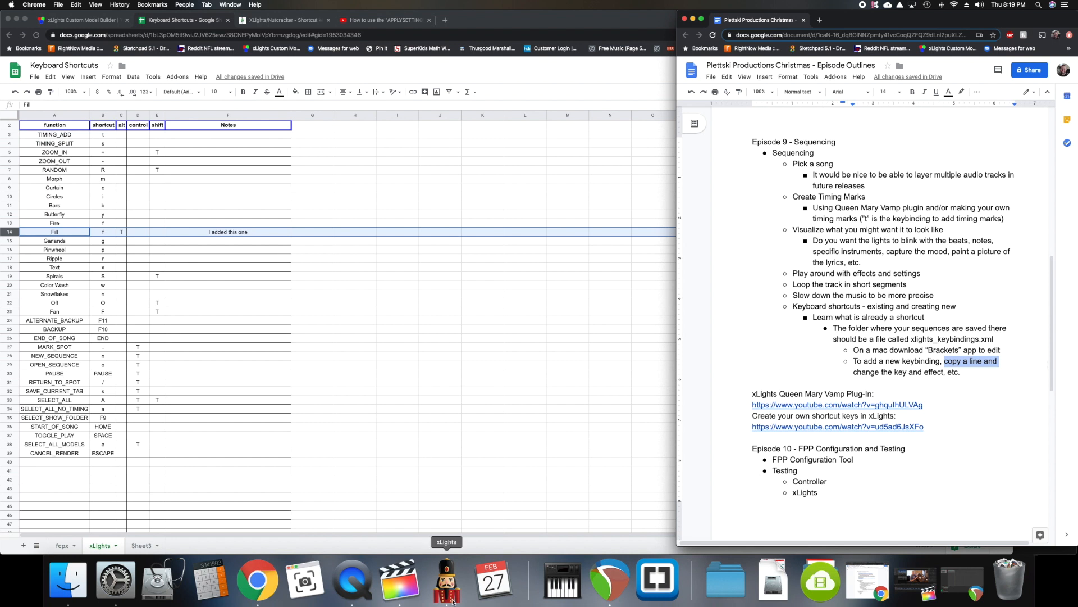
Step: Switch back to xLights, select the New Timing track and briefly play the song from the start
{"action": "left_click", "coordinate": [446, 580]}
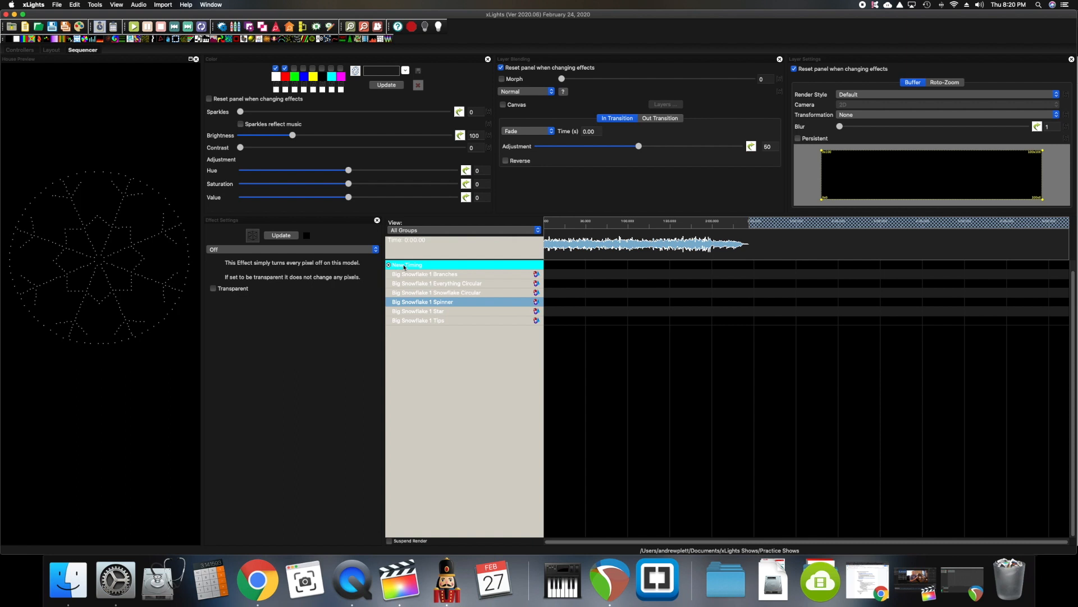
{"action": "left_click", "coordinate": [442, 268]}
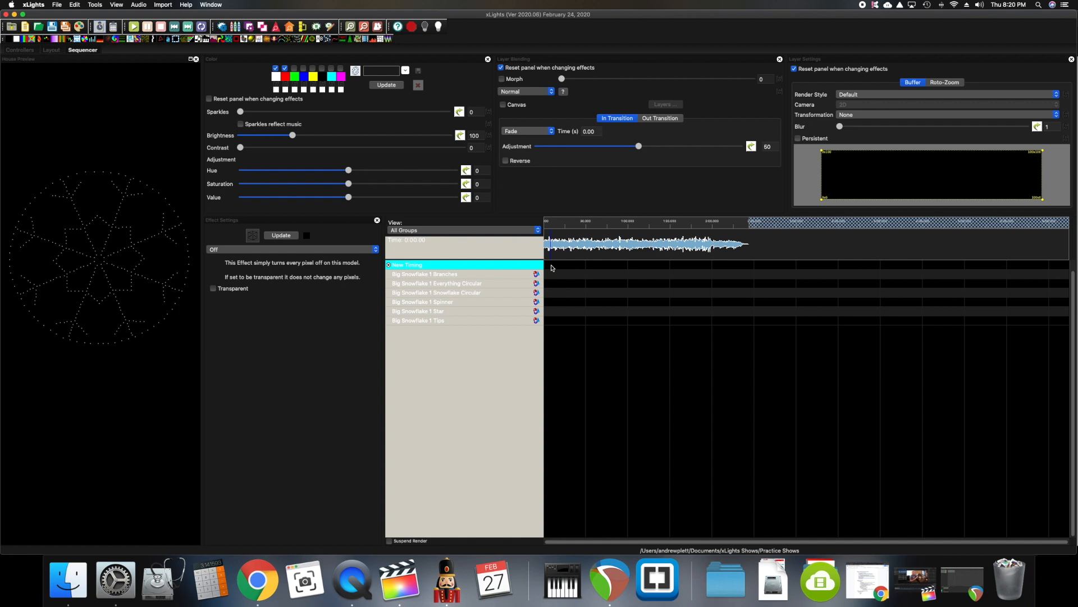
{"action": "scroll", "coordinate": [553, 267], "scroll_direction": "up", "scroll_amount": 5}
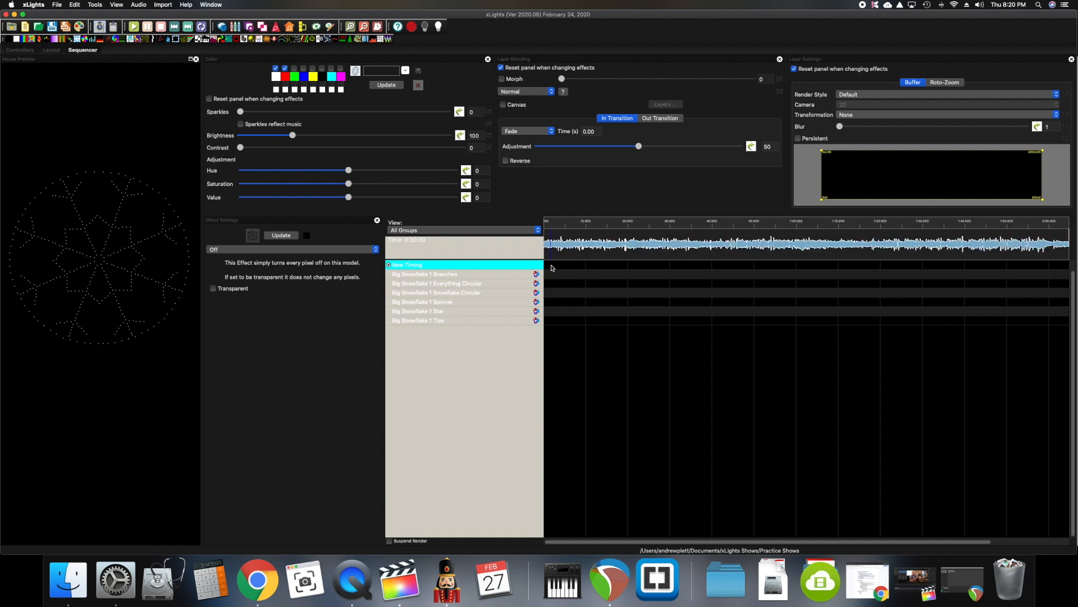
{"action": "scroll", "coordinate": [549, 268], "scroll_direction": "down", "scroll_amount": 2}
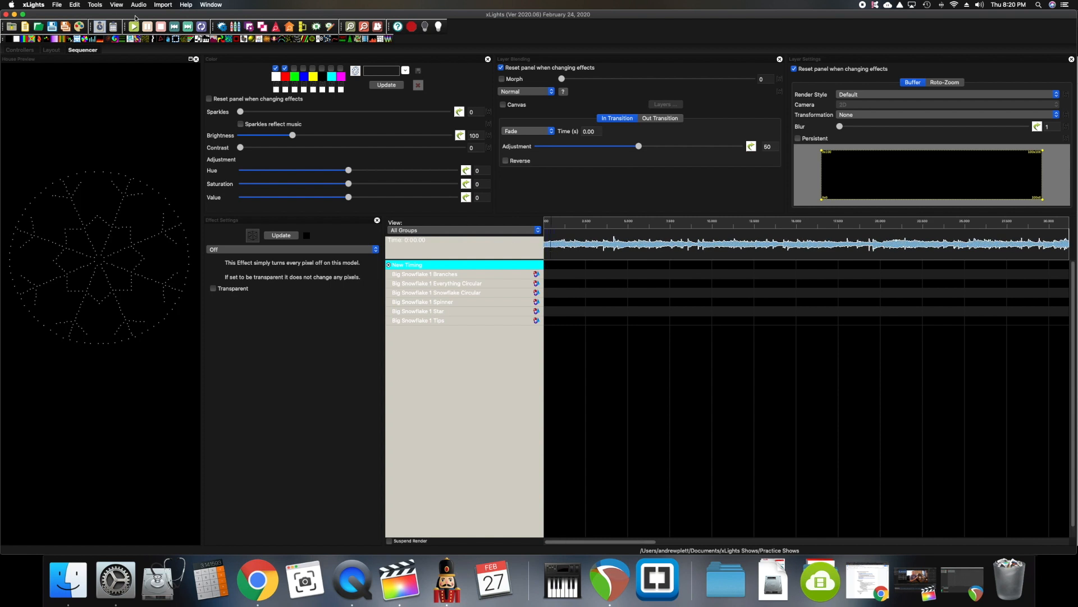
{"action": "key", "text": "space"}
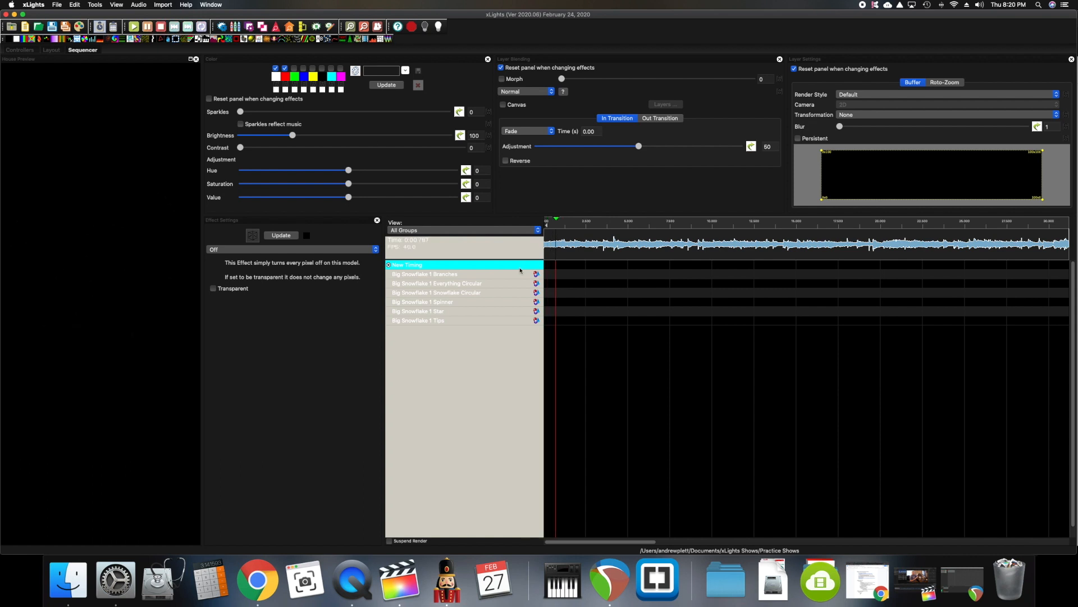
{"action": "key", "text": "space"}
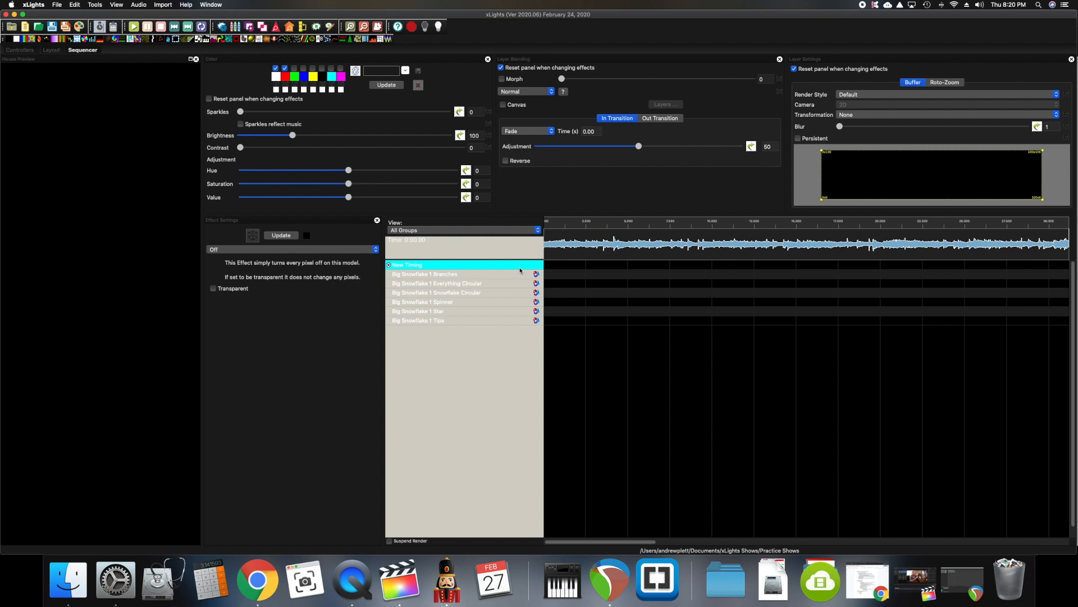
Step: Play the song and add timing marks on the beat to the New Timing track across about the first 14 seconds
{"action": "key", "text": "space"}
{"action": "key", "text": "t"}
{"action": "key", "text": "t"}
{"action": "key", "text": "t"}
{"action": "key", "text": "t"}
{"action": "key", "text": "t"}
{"action": "key", "text": "t"}
{"action": "key", "text": "t"}
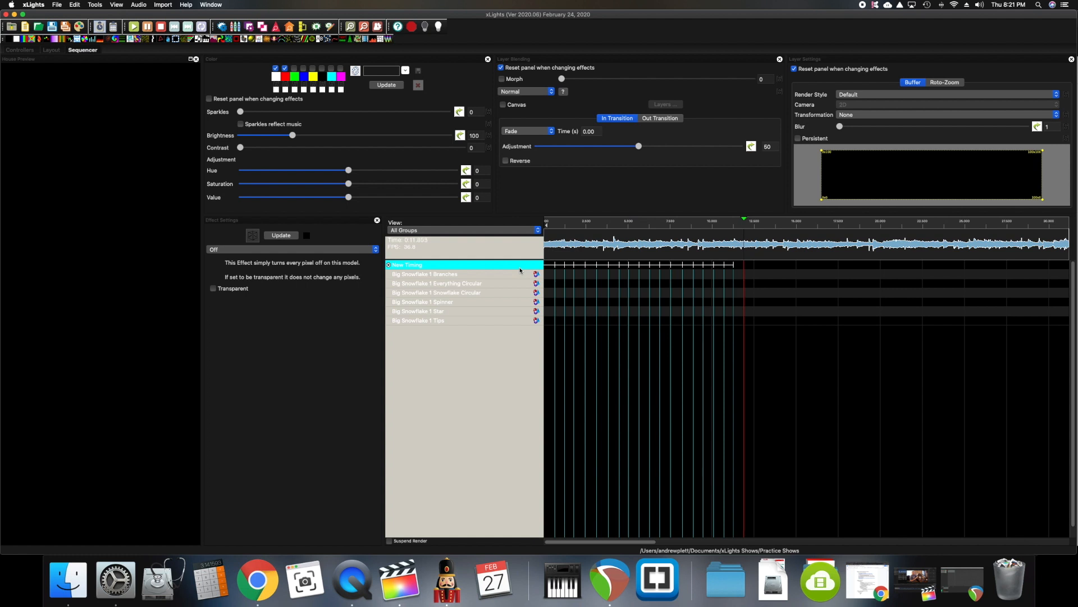
{"action": "key", "text": "t"}
{"action": "key", "text": "t"}
{"action": "key", "text": "t"}
{"action": "key", "text": "t"}
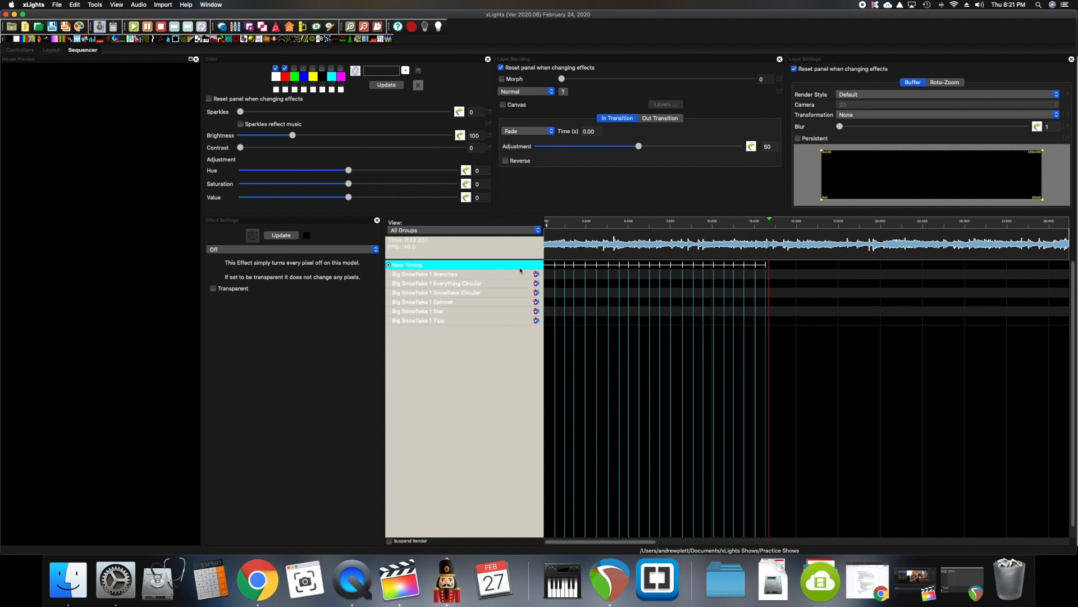
{"action": "key", "text": "t"}
{"action": "key", "text": "space"}
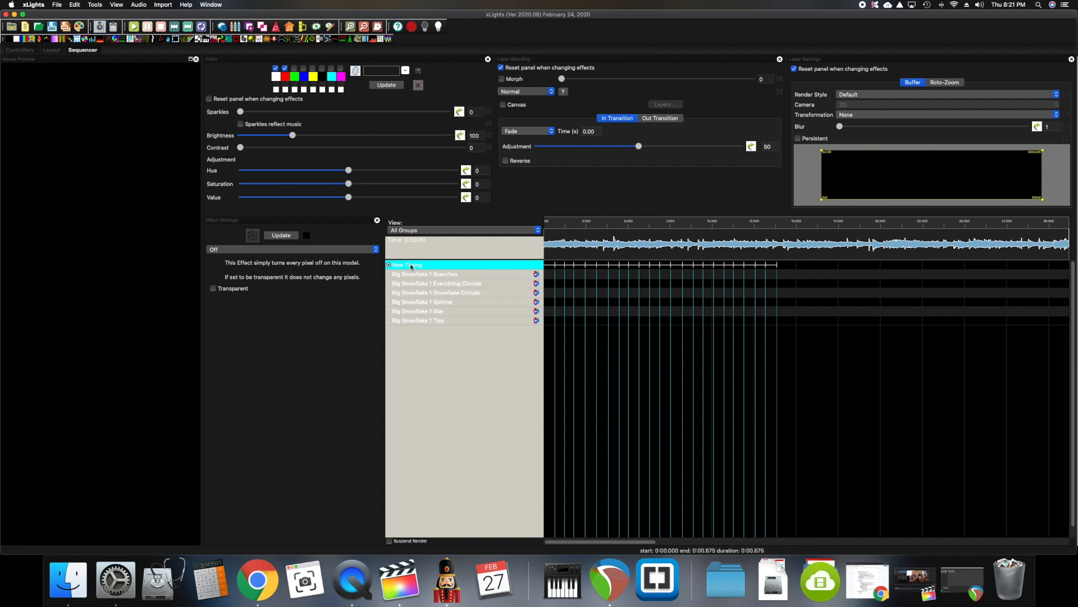
Step: Add a timing track with the Polyphonic Transcription interval, keeping its default name and plugin settings
{"action": "scroll", "coordinate": [419, 268], "scroll_direction": "right", "scroll_amount": 1}
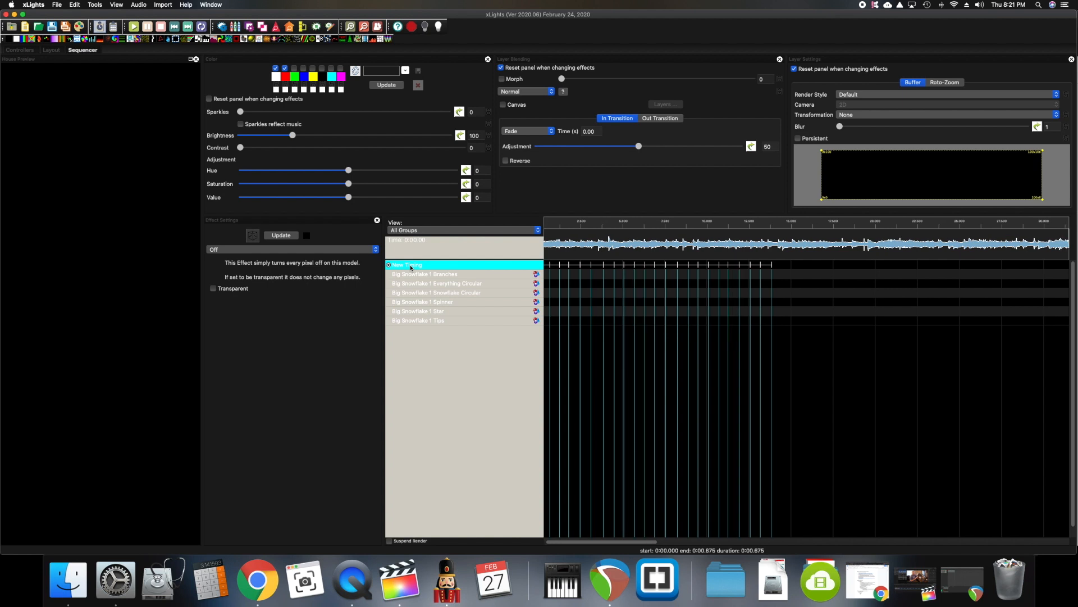
{"action": "scroll", "coordinate": [435, 285], "scroll_direction": "left", "scroll_amount": 1}
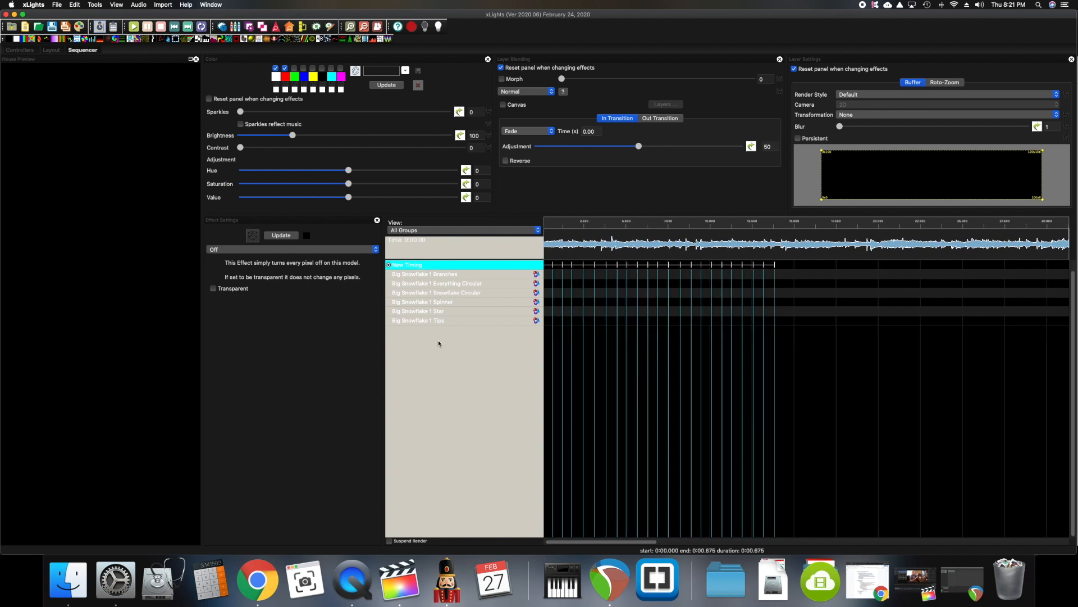
{"action": "scroll", "coordinate": [440, 267], "scroll_direction": "left", "scroll_amount": 1}
{"action": "right_click", "coordinate": [441, 267]}
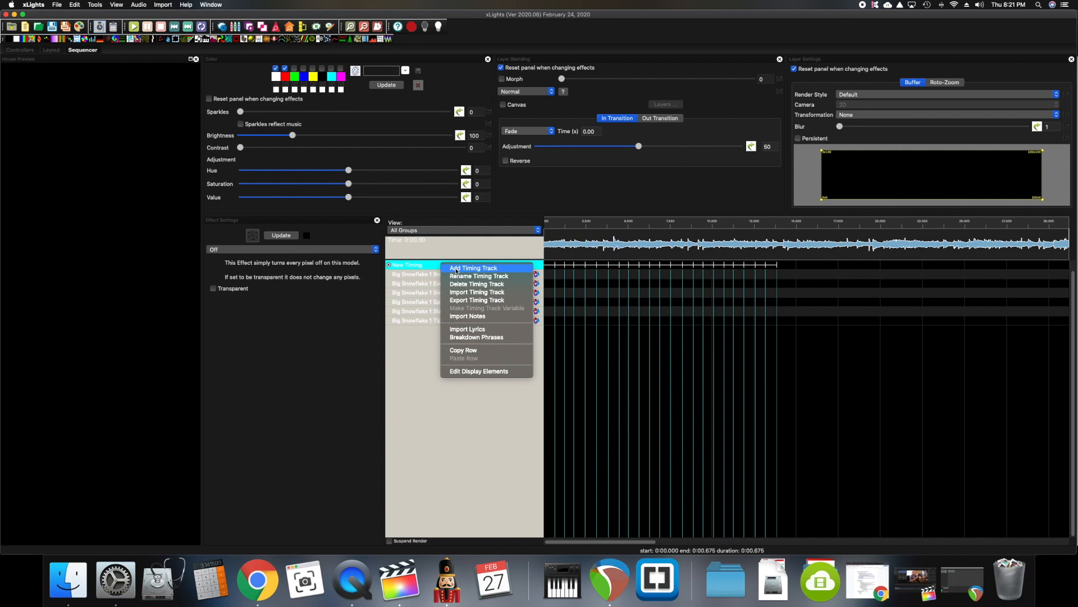
{"action": "left_click", "coordinate": [485, 269]}
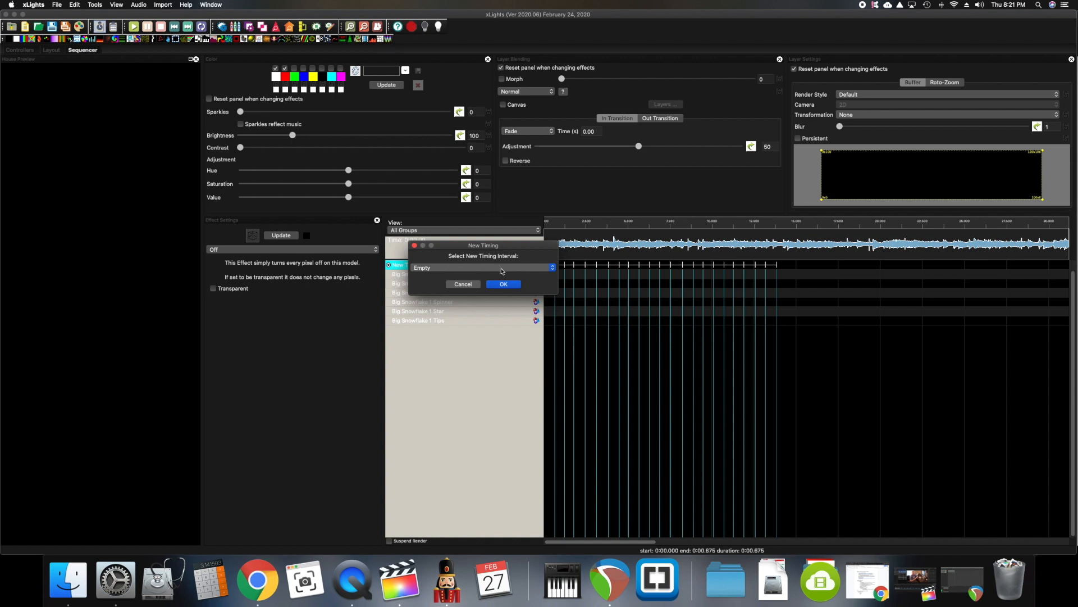
{"action": "left_click", "coordinate": [553, 268]}
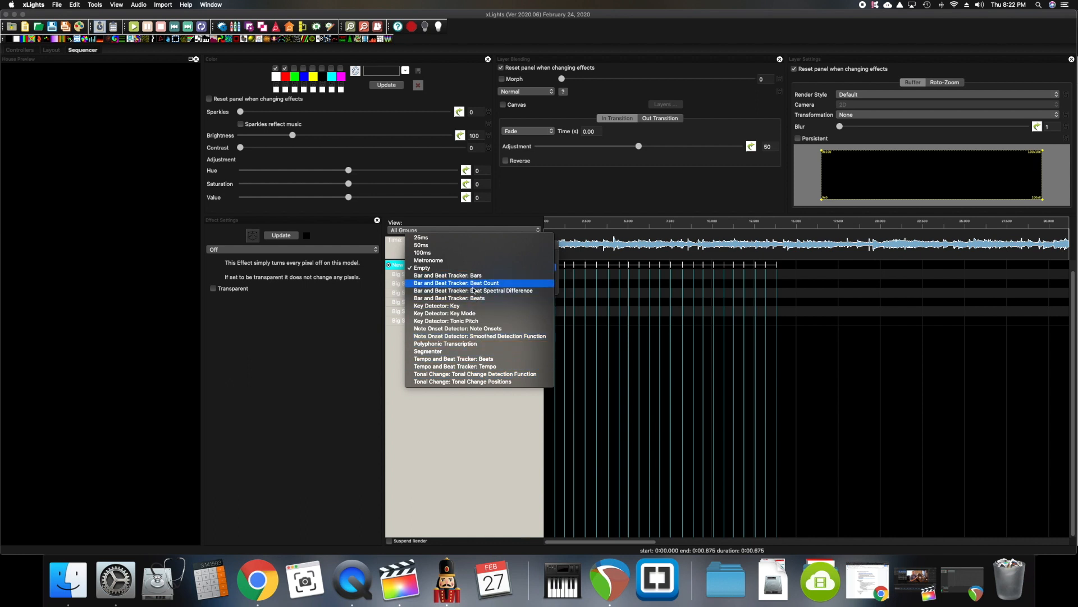
{"action": "left_click", "coordinate": [450, 345]}
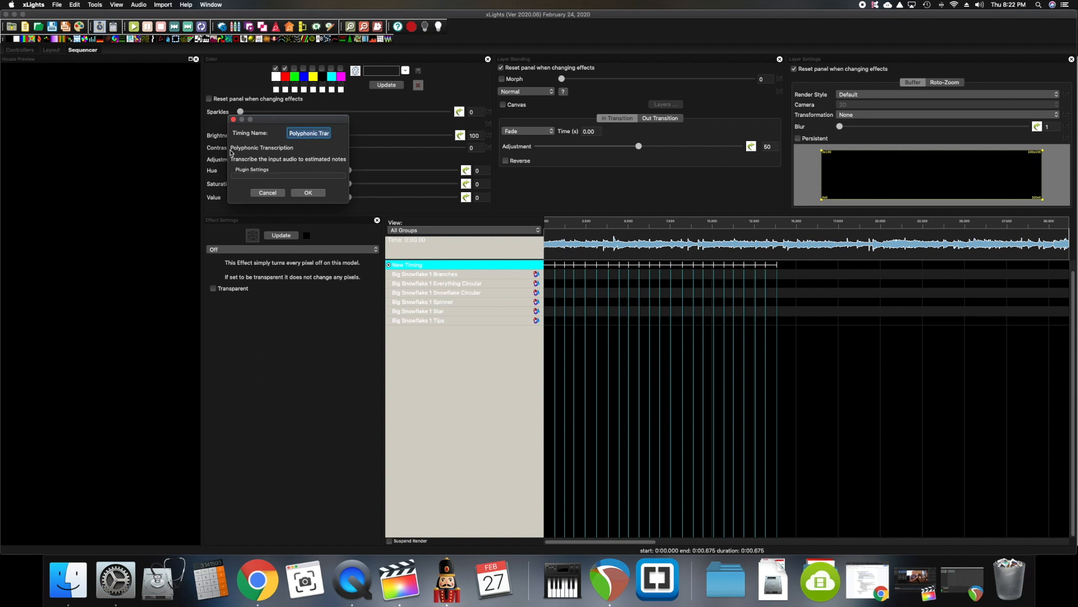
{"action": "left_click", "coordinate": [315, 193]}
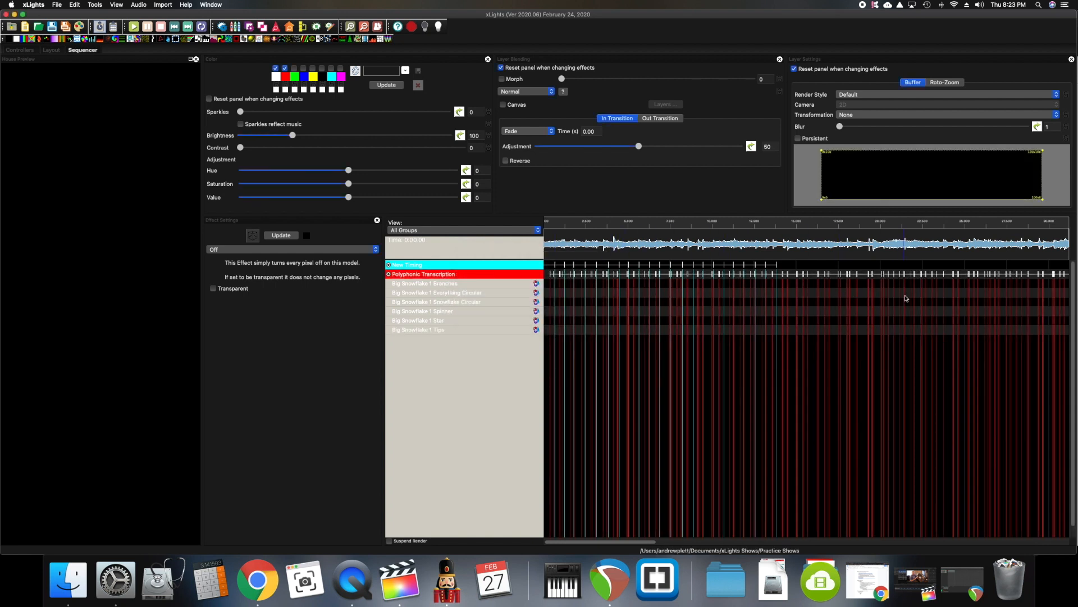
Step: Look along the generated timing marks and turn off the vertical timing lines of the New Timing and Polyphonic Transcription tracks
{"action": "scroll", "coordinate": [999, 298], "scroll_direction": "right", "scroll_amount": 1}
{"action": "scroll", "coordinate": [999, 298], "scroll_direction": "left", "scroll_amount": 2}
{"action": "scroll", "coordinate": [658, 296], "scroll_direction": "right", "scroll_amount": 2}
{"action": "scroll", "coordinate": [691, 297], "scroll_direction": "left", "scroll_amount": 2}
{"action": "left_click", "coordinate": [390, 274]}
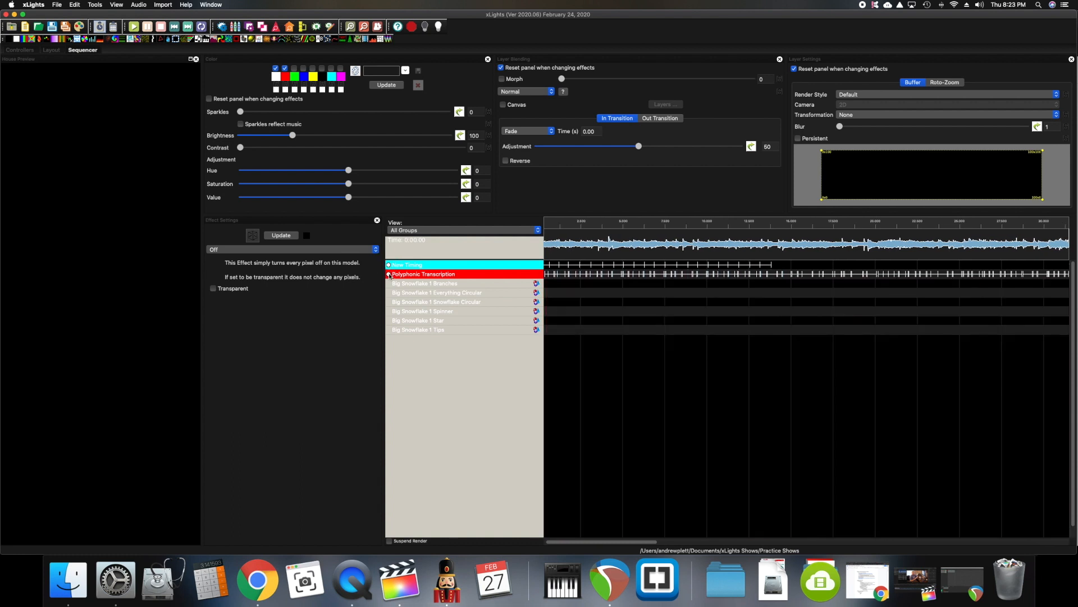
Step: Show the vertical timing lines of the Polyphonic Transcription track and play the song from the start to compare them with the music
{"action": "left_click", "coordinate": [389, 274]}
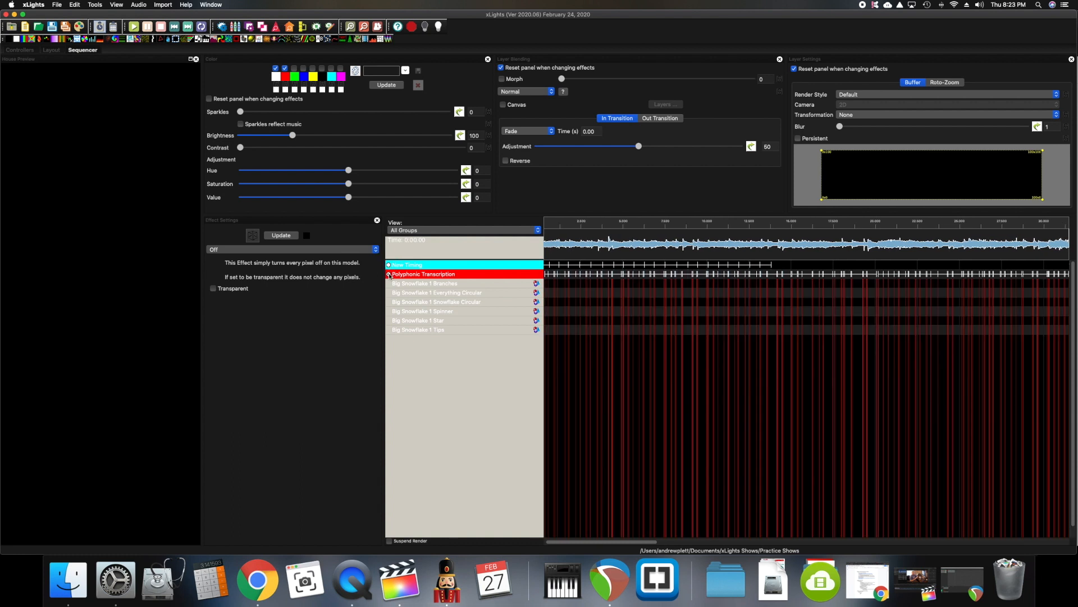
{"action": "left_click", "coordinate": [390, 274]}
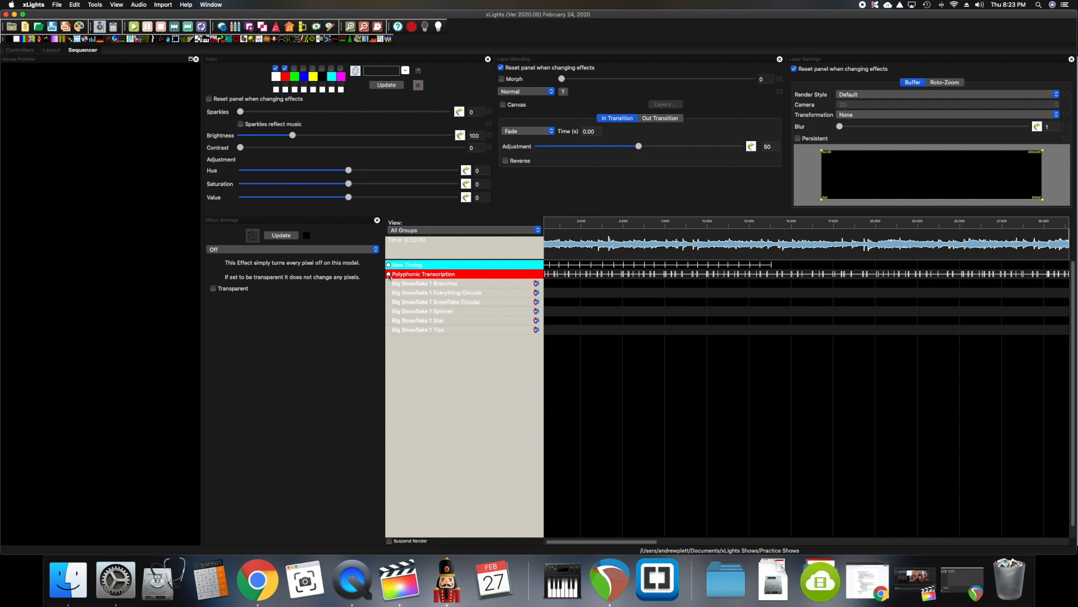
{"action": "left_click", "coordinate": [389, 274]}
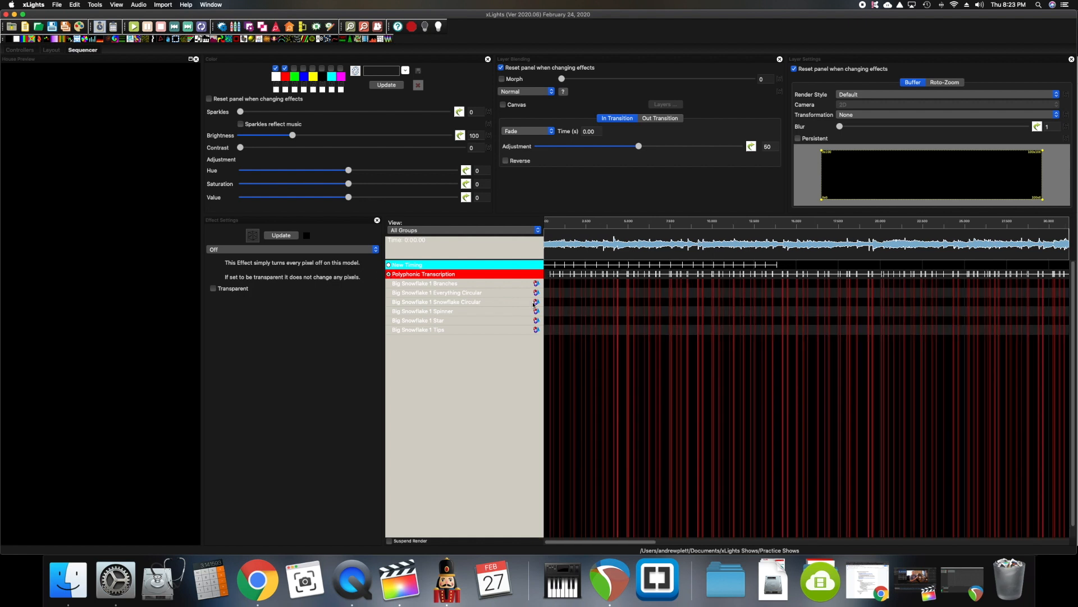
{"action": "scroll", "coordinate": [663, 373], "scroll_direction": "up", "scroll_amount": 5}
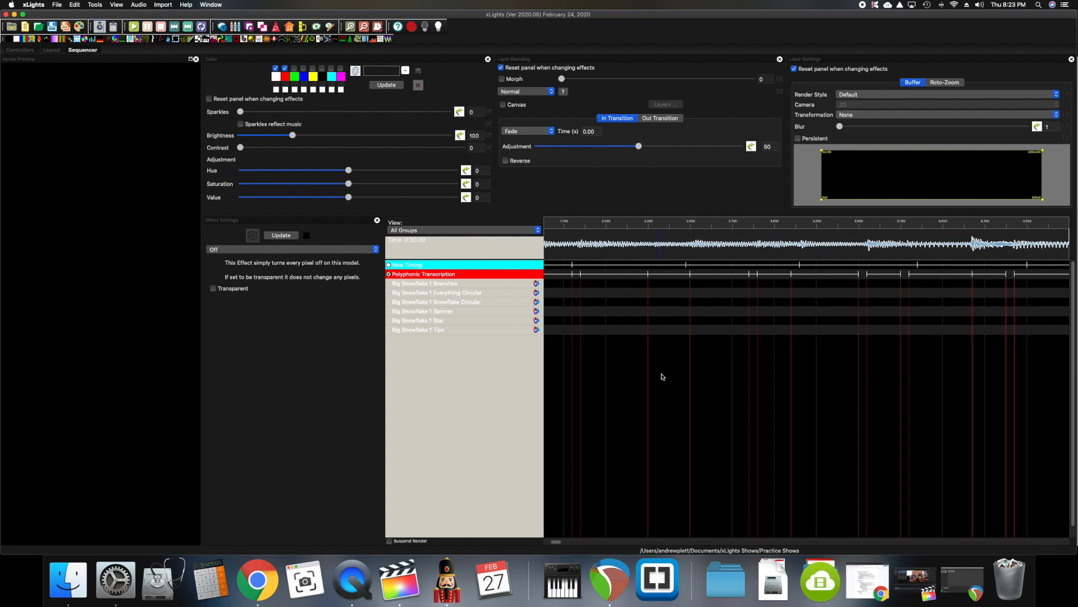
{"action": "scroll", "coordinate": [662, 373], "scroll_direction": "left", "scroll_amount": 5}
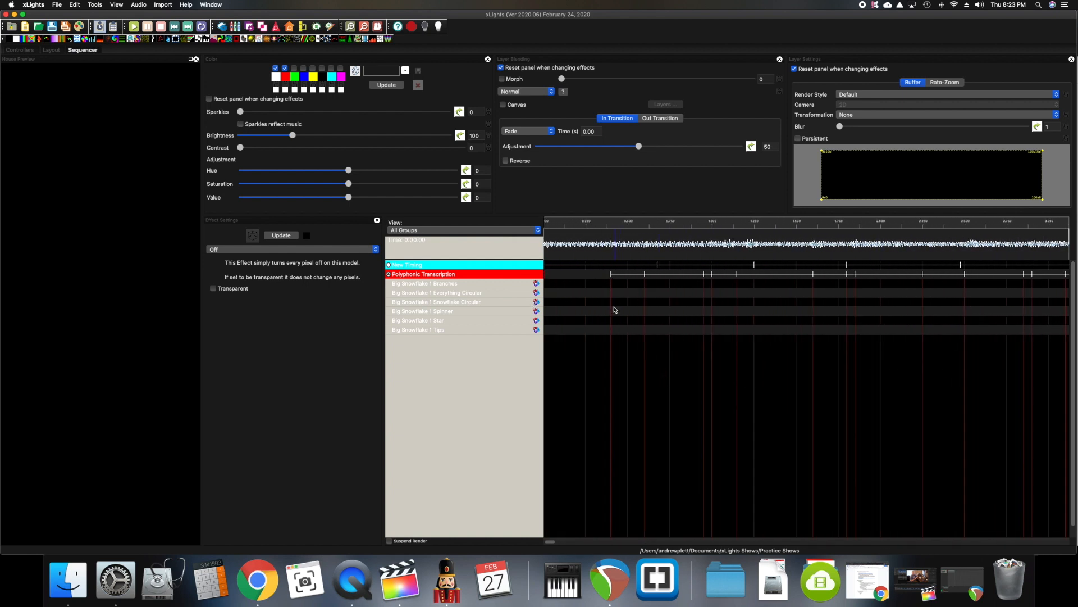
{"action": "left_click", "coordinate": [135, 27]}
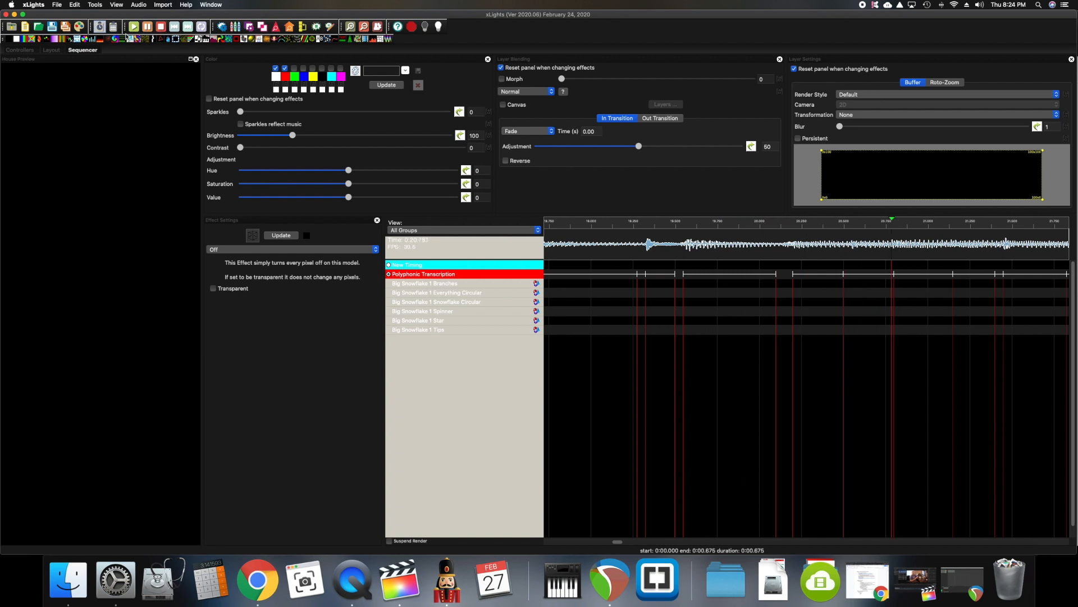
{"action": "left_click", "coordinate": [162, 27]}
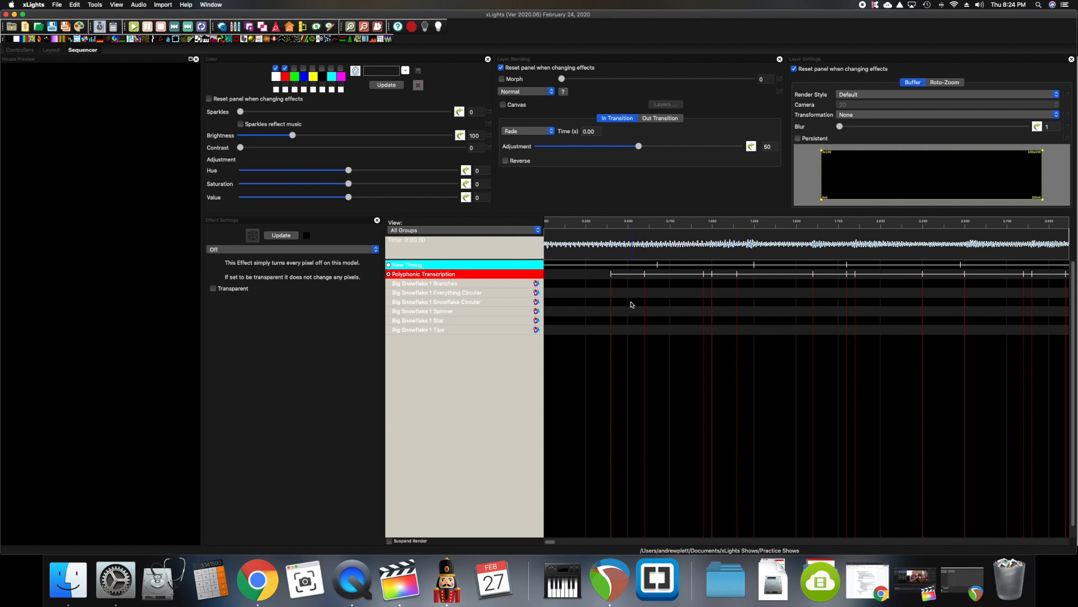
Step: Place a Fill effect on Big Snowflake 1 Branches from 0.400 to 2.850 seconds
{"action": "left_click", "coordinate": [617, 294]}
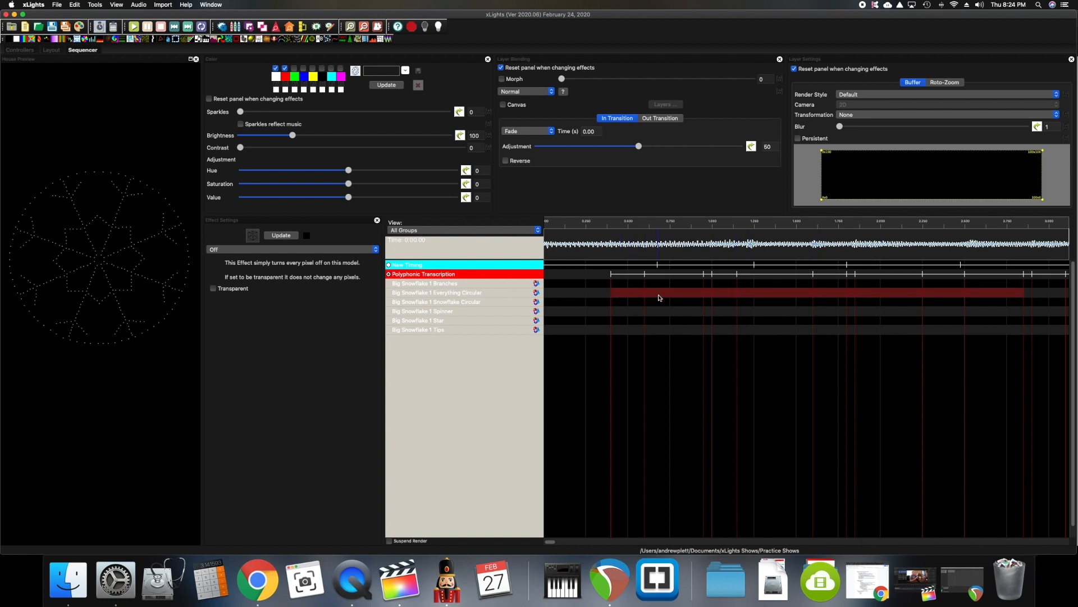
{"action": "left_click_drag", "start_coordinate": [660, 293], "coordinate": [657, 284]}
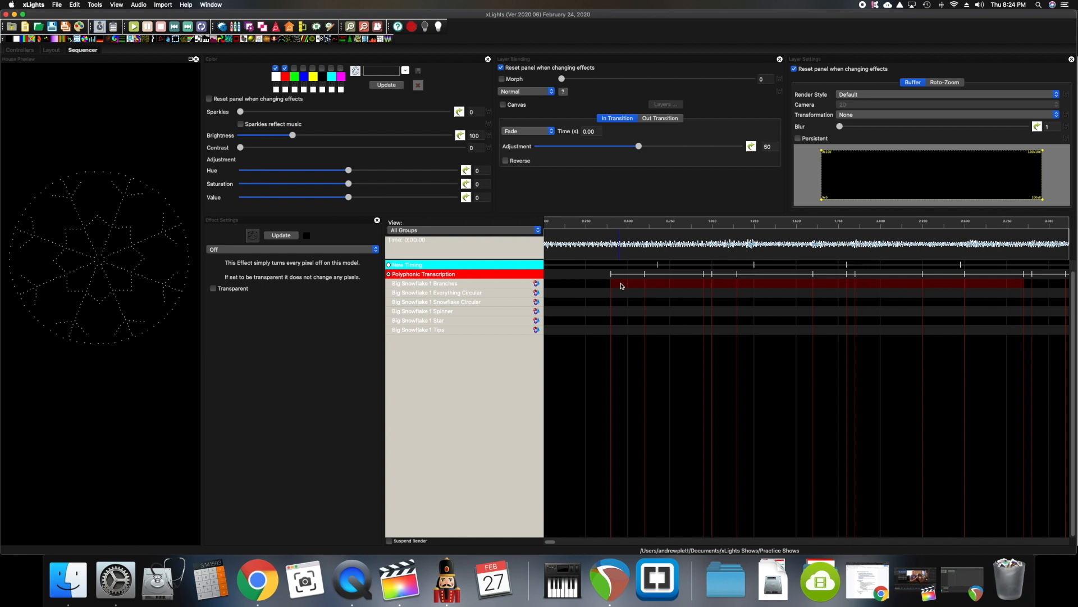
{"action": "left_click", "coordinate": [621, 286]}
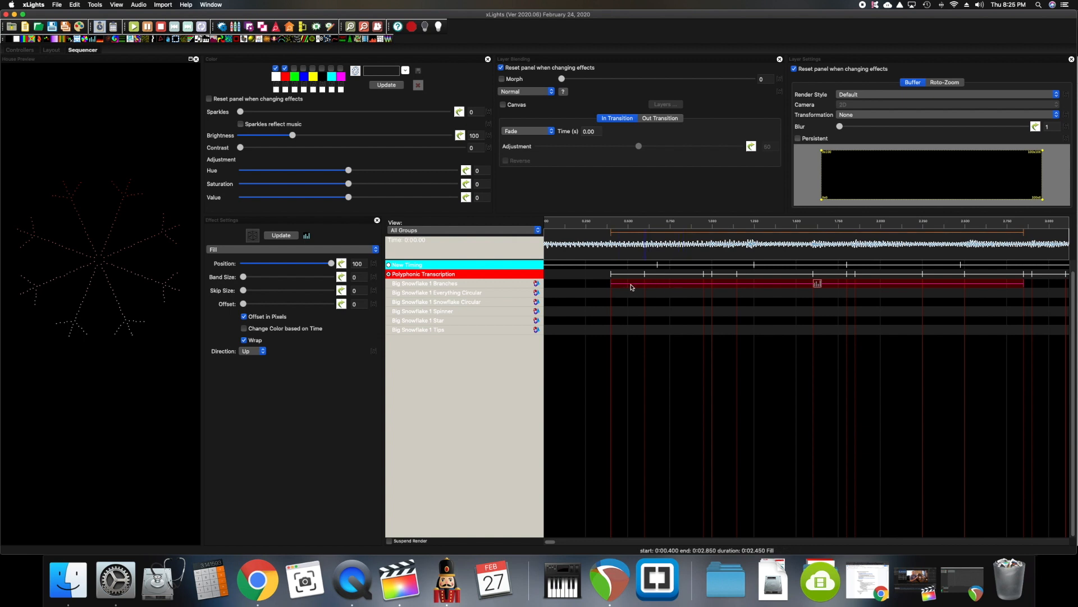
Step: Try green, blue and yellow as extra palette colors for the Fill effect, disable them again and turn off red
{"action": "left_click", "coordinate": [294, 69]}
{"action": "left_click", "coordinate": [304, 69]}
{"action": "left_click", "coordinate": [313, 69]}
{"action": "left_click", "coordinate": [313, 68]}
{"action": "left_click", "coordinate": [304, 69]}
{"action": "left_click", "coordinate": [294, 68]}
{"action": "left_click", "coordinate": [285, 68]}
Step: Try the red palette color's Color Curve with the Gradient blend mode and accept its settings
{"action": "left_click", "coordinate": [288, 77]}
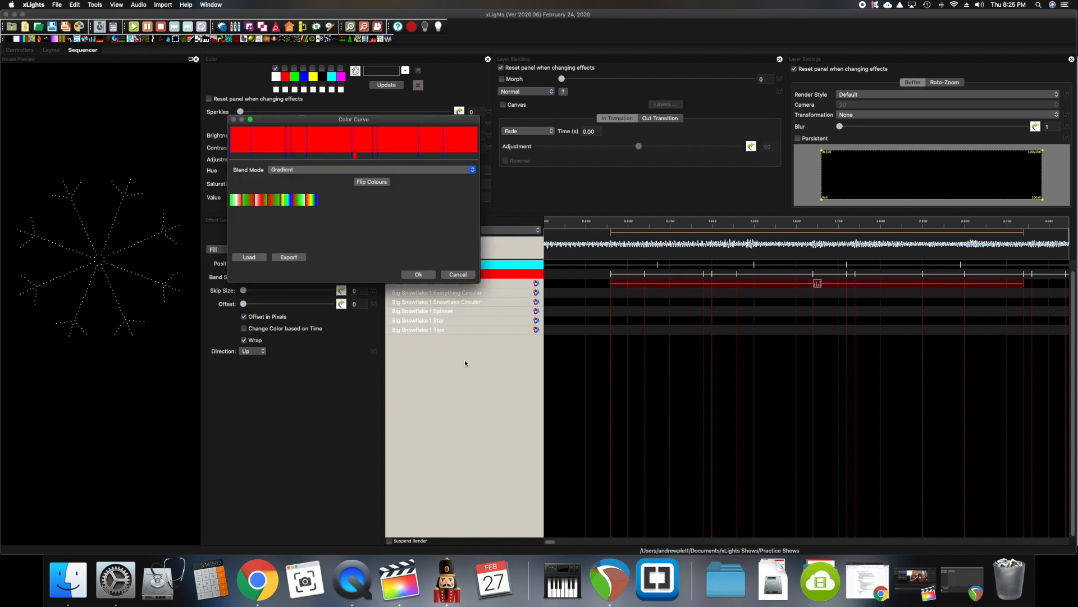
{"action": "left_click", "coordinate": [418, 275]}
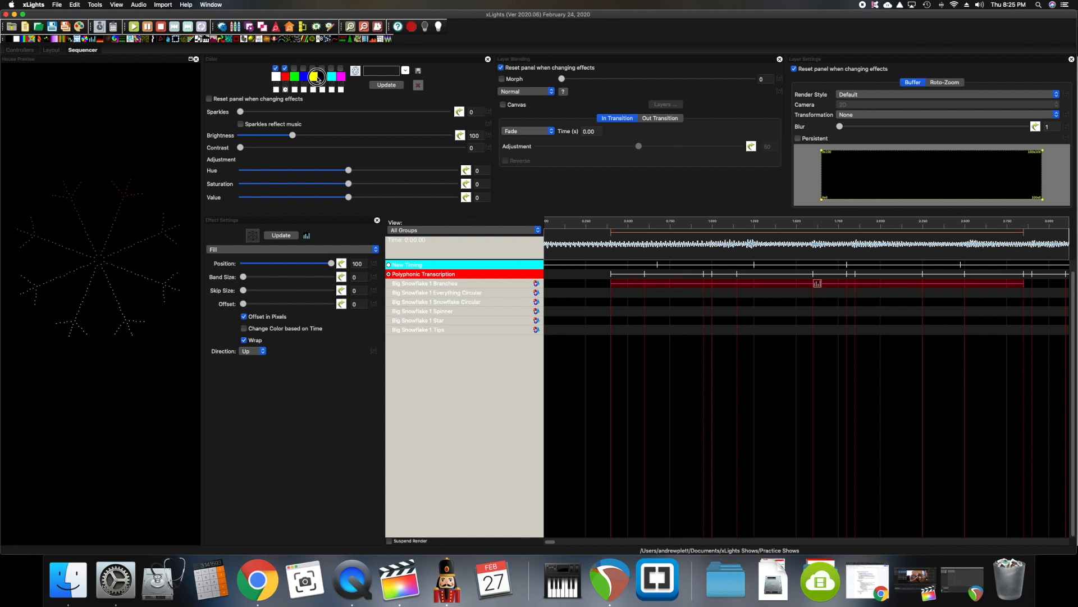
{"action": "left_click", "coordinate": [285, 79]}
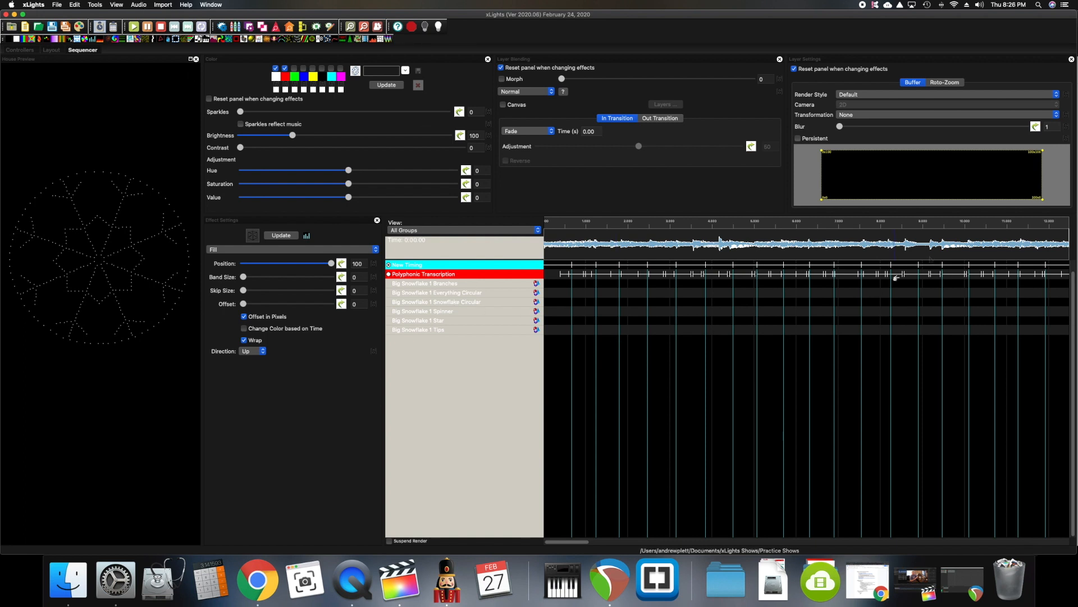
Step: Play the song's opening, mark about the first 6 seconds of the waveform and replay that section
{"action": "left_click", "coordinate": [135, 28]}
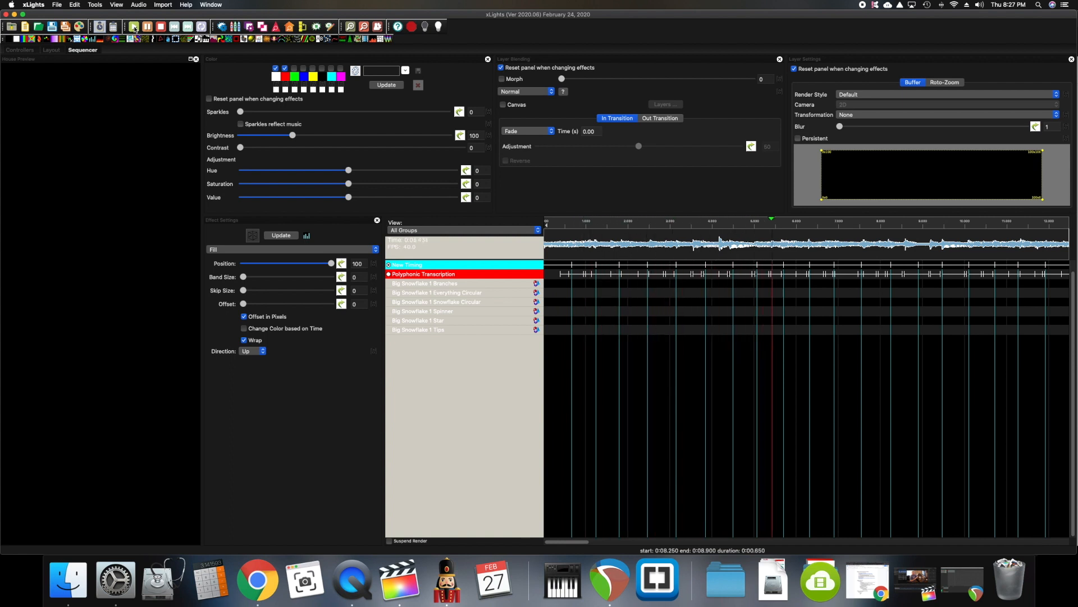
{"action": "left_click", "coordinate": [161, 27]}
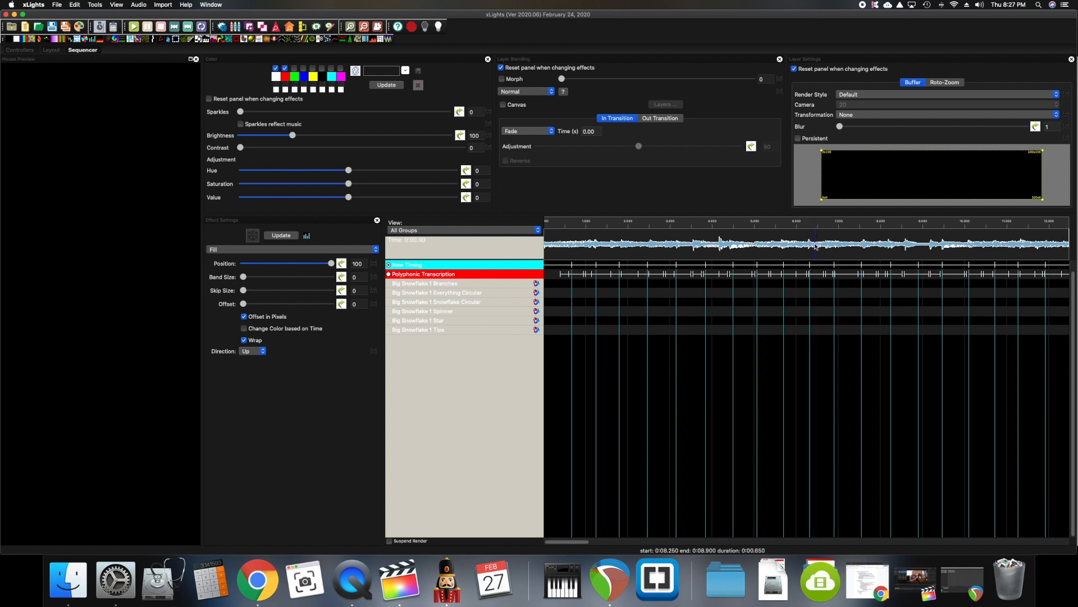
{"action": "left_click_drag", "start_coordinate": [798, 245], "coordinate": [531, 253]}
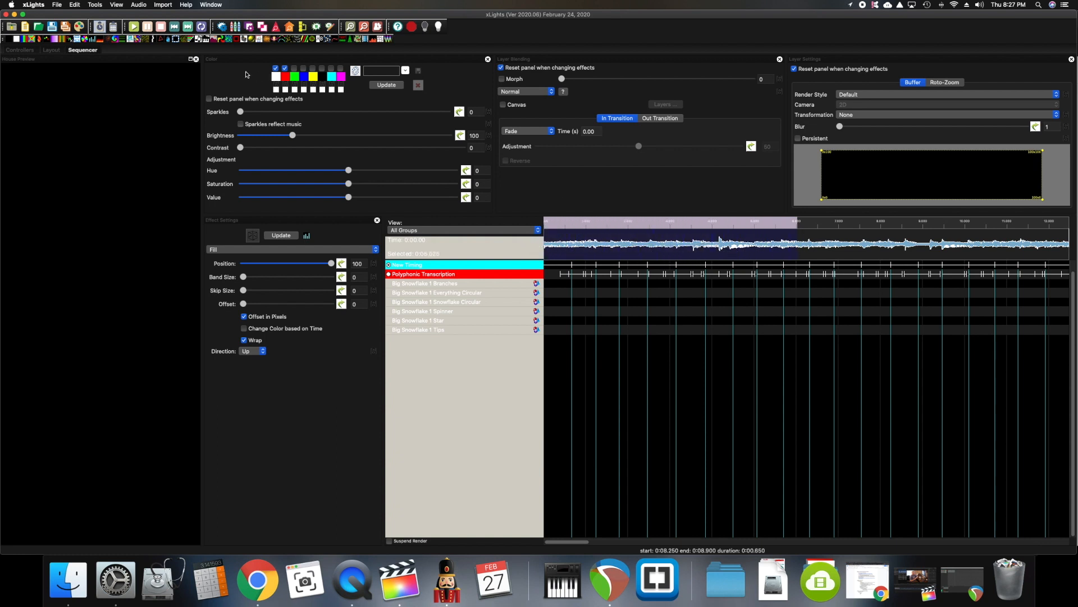
{"action": "left_click", "coordinate": [201, 27]}
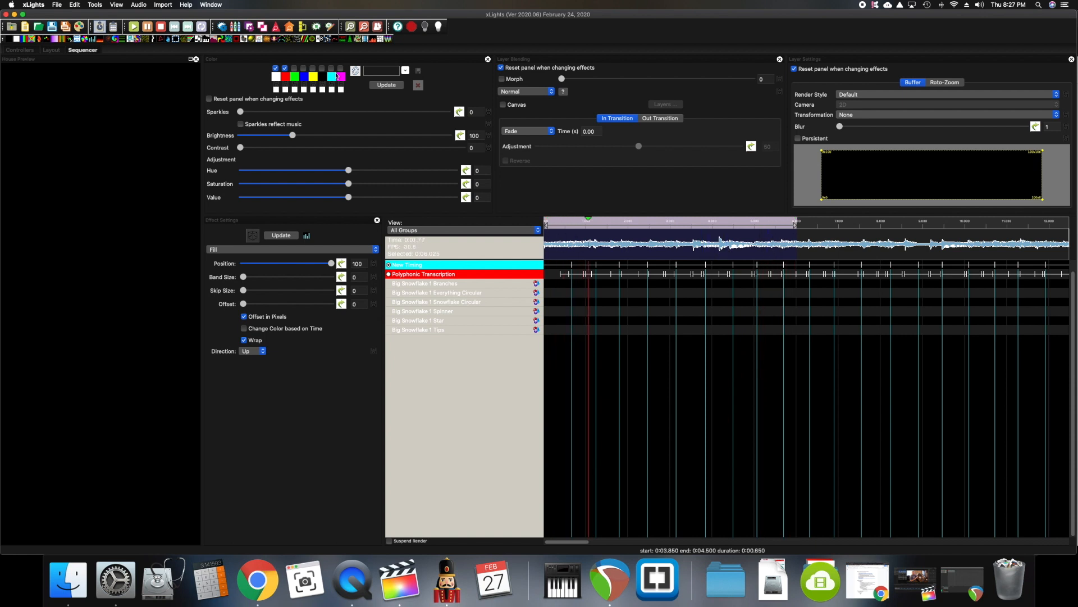
{"action": "left_click", "coordinate": [161, 26]}
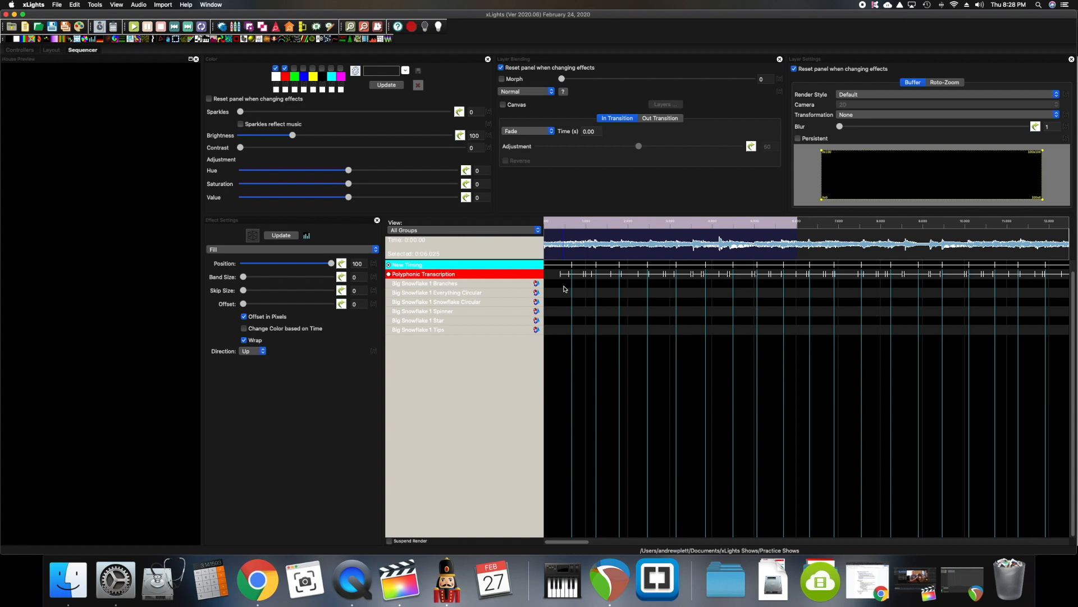
Step: Expand the Big Snowflake 1 Everything Circular group and place a Fill effect in the first timing interval of Circle 6
{"action": "left_click", "coordinate": [564, 284]}
{"action": "double_click", "coordinate": [486, 293]}
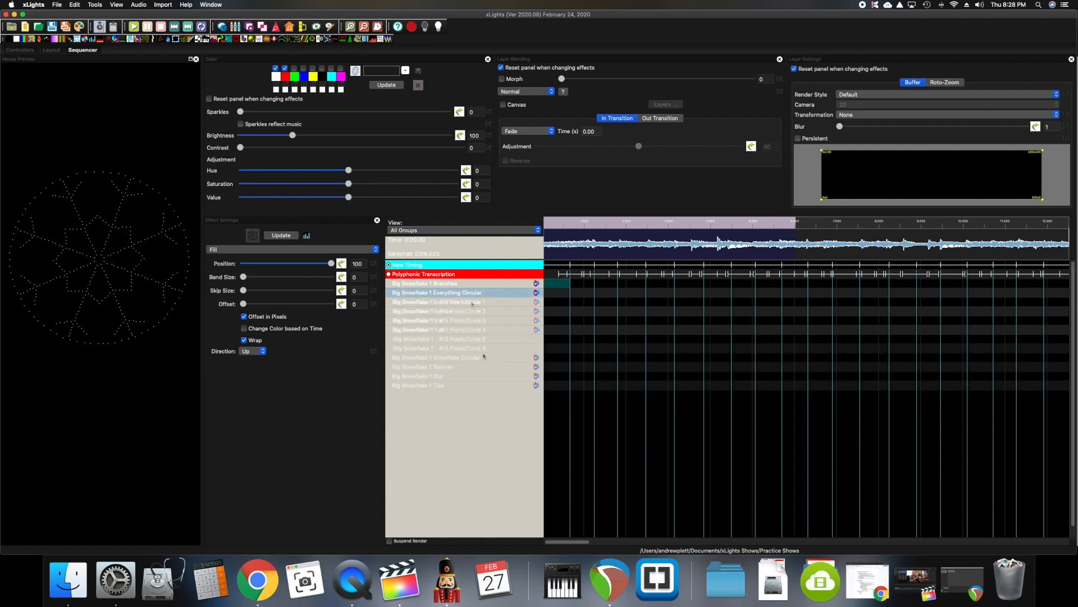
{"action": "left_click", "coordinate": [556, 351]}
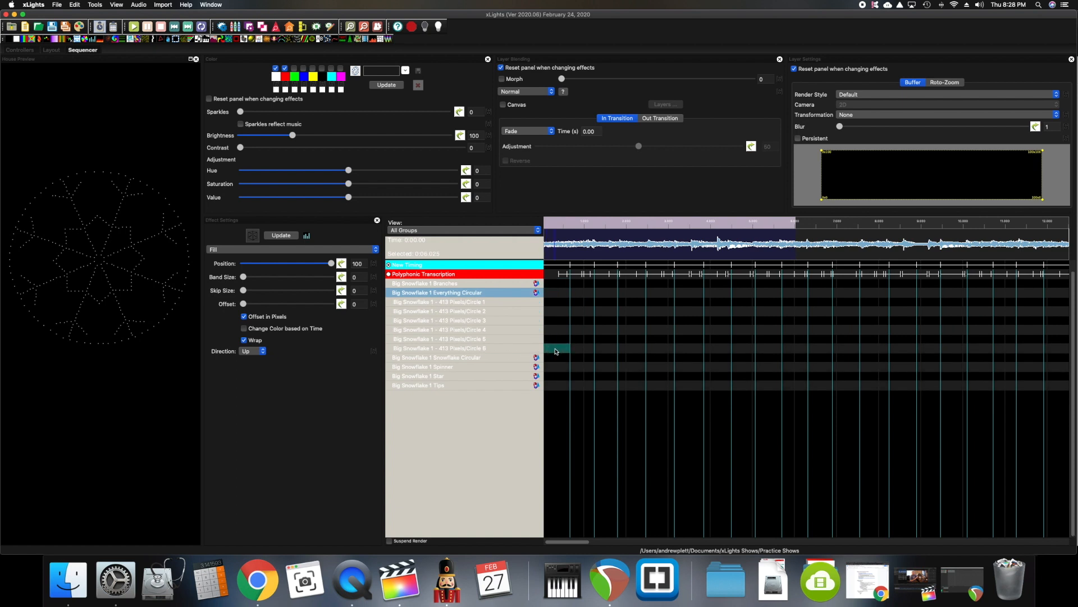
{"action": "left_click", "coordinate": [555, 351]}
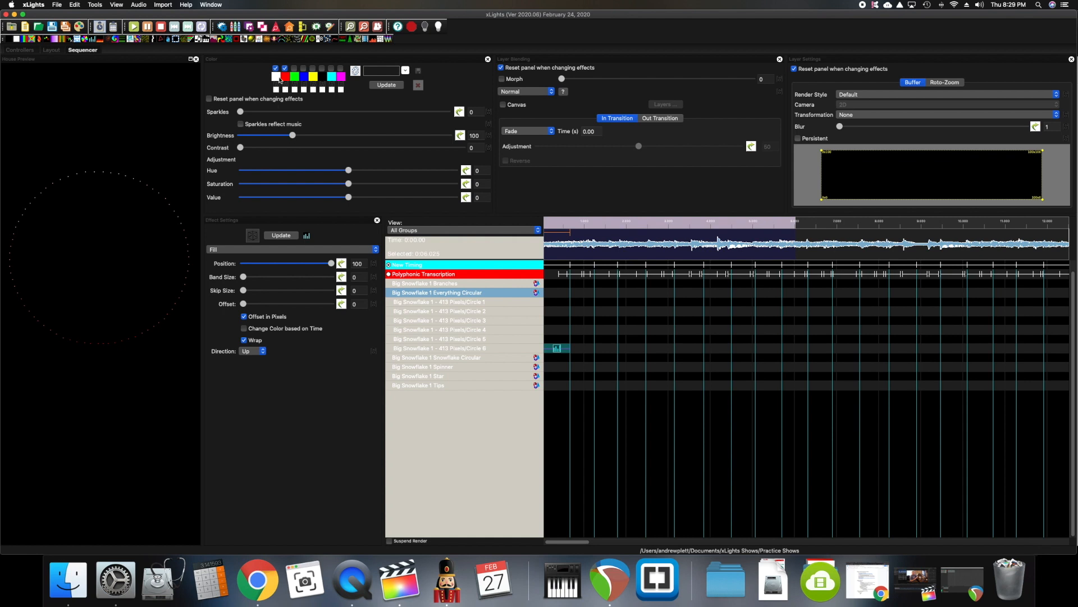
Step: Disable white in the Circle 6 Fill effect's palette and extend the effect's end to 4.500 seconds
{"action": "left_click", "coordinate": [275, 69]}
{"action": "left_click_drag", "start_coordinate": [569, 348], "coordinate": [716, 356]}
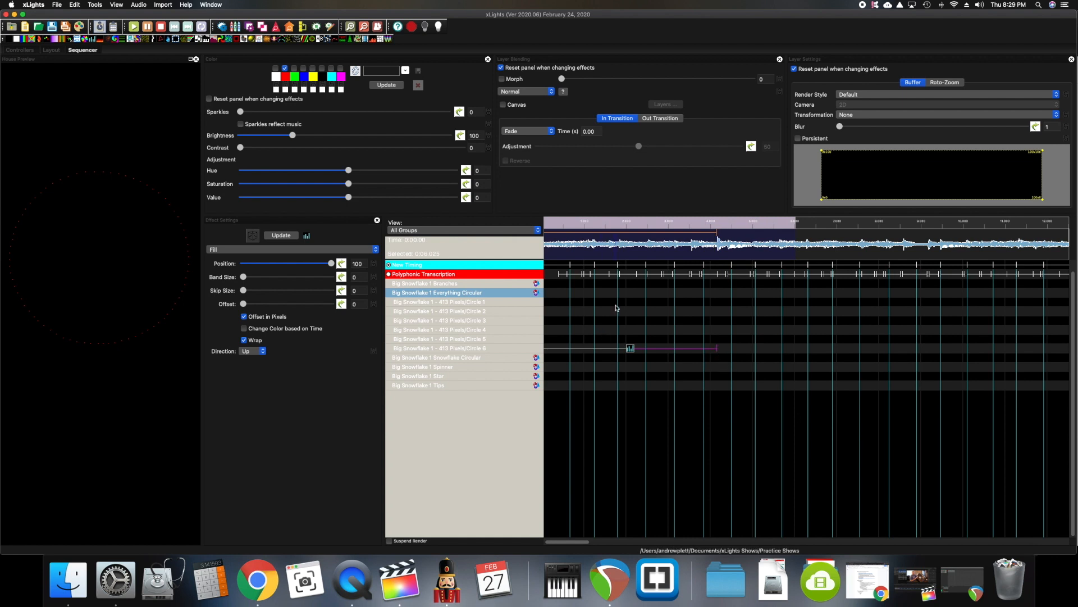
{"action": "left_click", "coordinate": [161, 27]}
{"action": "left_click_drag", "start_coordinate": [717, 348], "coordinate": [730, 349]}
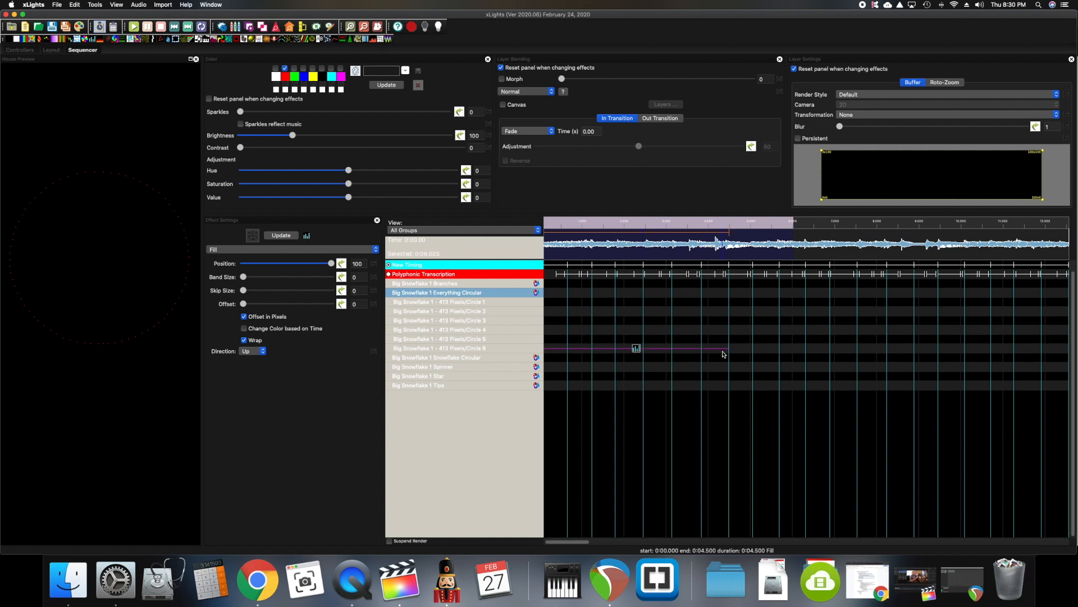
{"action": "scroll", "coordinate": [723, 354], "scroll_direction": "left", "scroll_amount": 1}
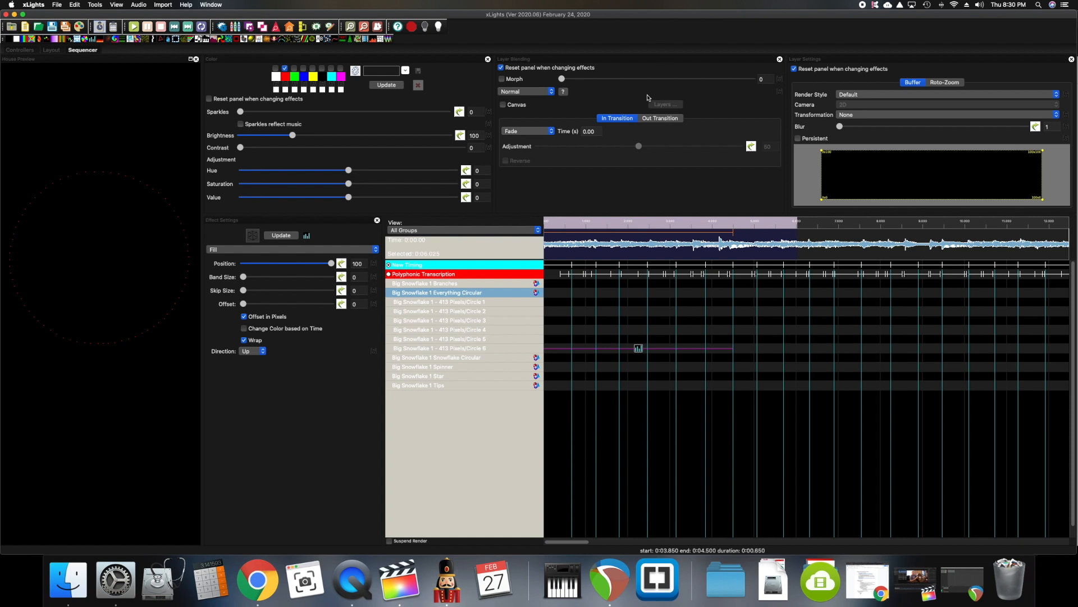
Step: Set the Fill effect's Fade out transition to 1.00 second and replay the marked section
{"action": "left_click", "coordinate": [656, 120]}
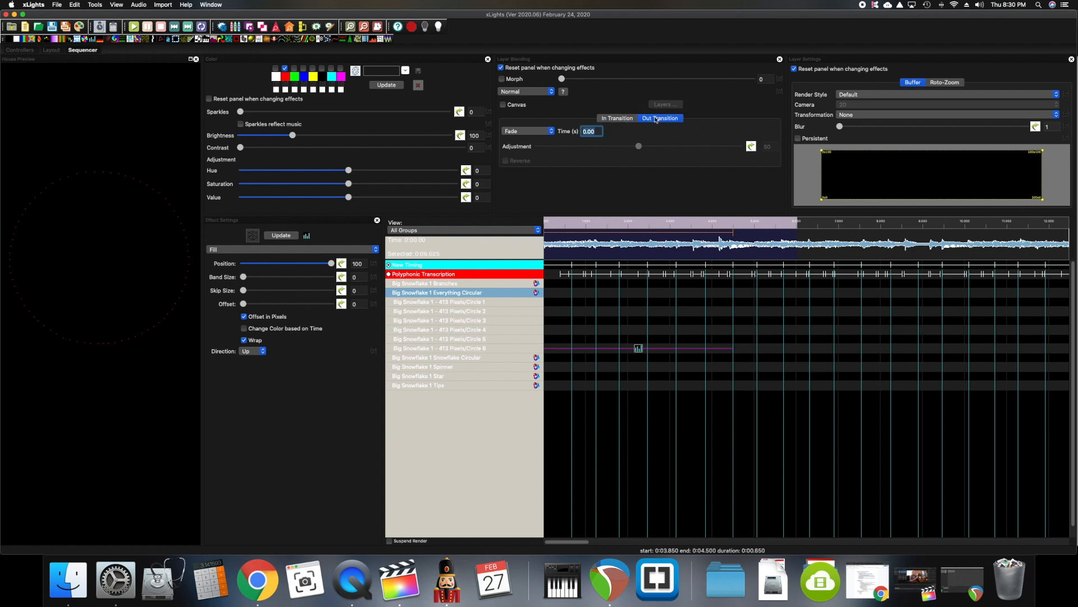
{"action": "left_click", "coordinate": [585, 133]}
{"action": "key", "text": "Tab"}
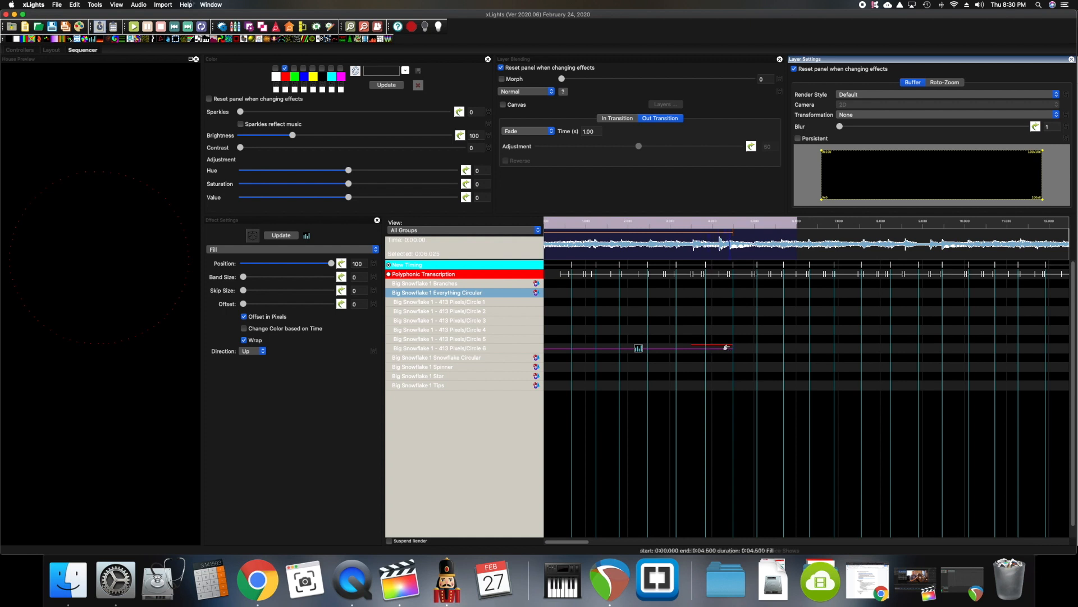
{"action": "left_click", "coordinate": [202, 27]}
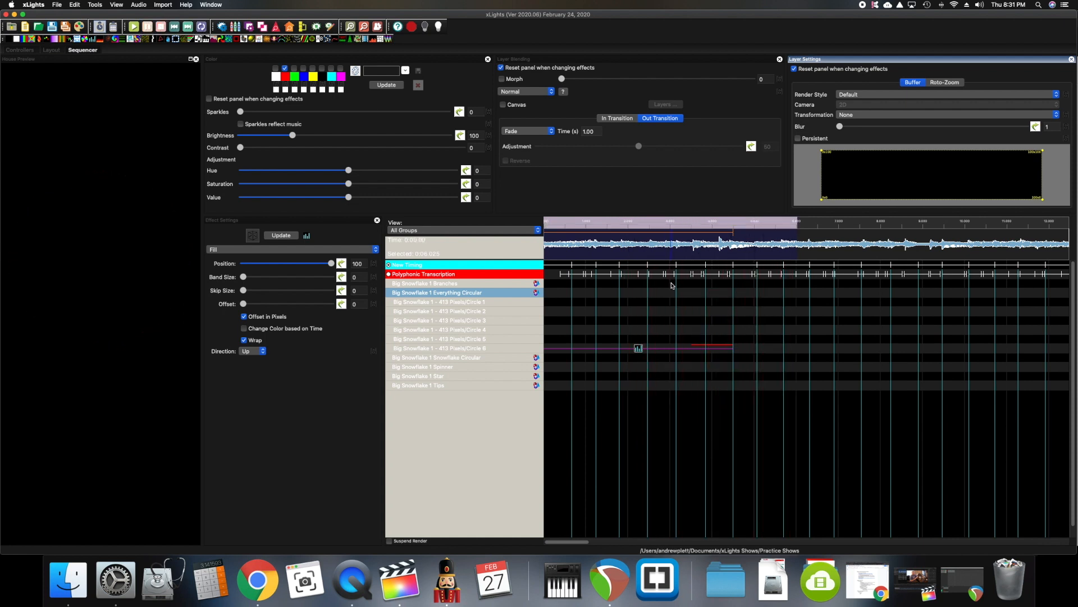
Step: Add a Morph effect on Circle 6 directly after the Fill, from 4.500 to 5.675 seconds, and briefly play the section
{"action": "left_click", "coordinate": [744, 348]}
{"action": "left_click", "coordinate": [746, 350]}
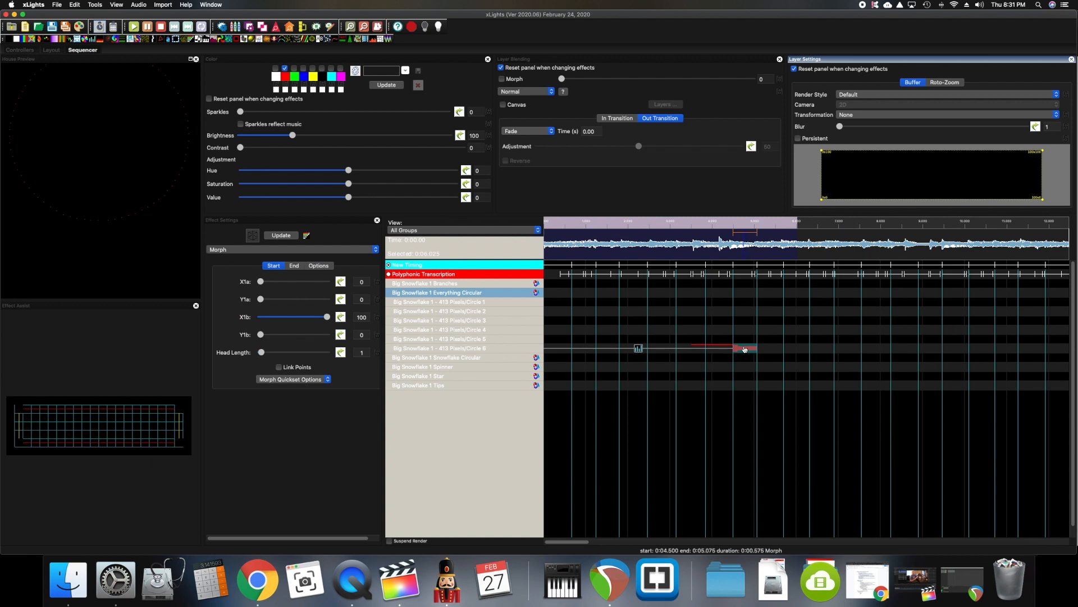
{"action": "left_click_drag", "start_coordinate": [756, 348], "coordinate": [783, 349]}
{"action": "scroll", "coordinate": [674, 334], "scroll_direction": "right", "scroll_amount": 1}
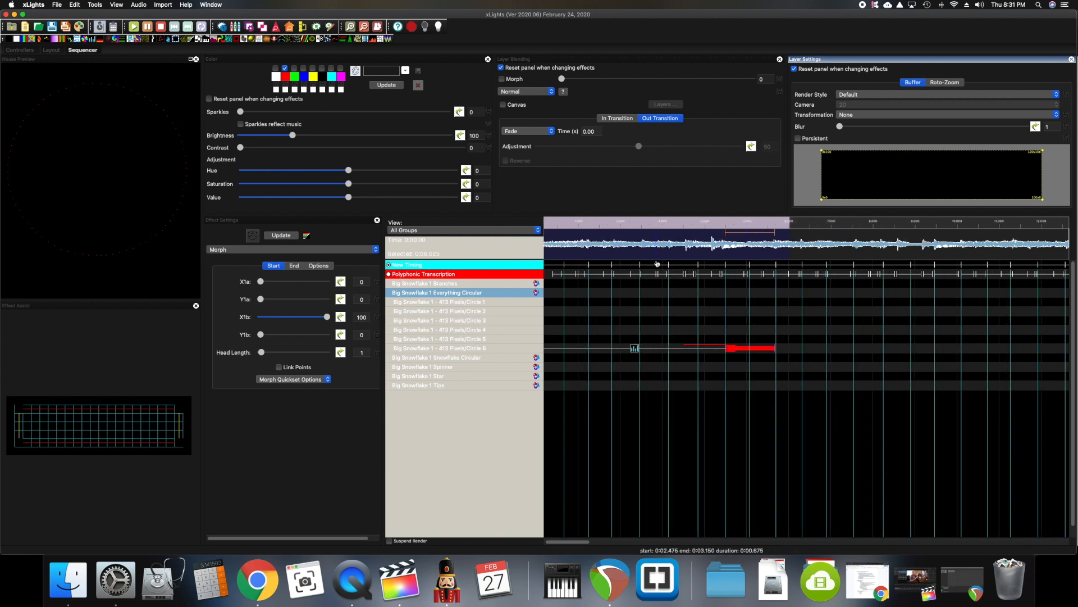
{"action": "key", "text": "space"}
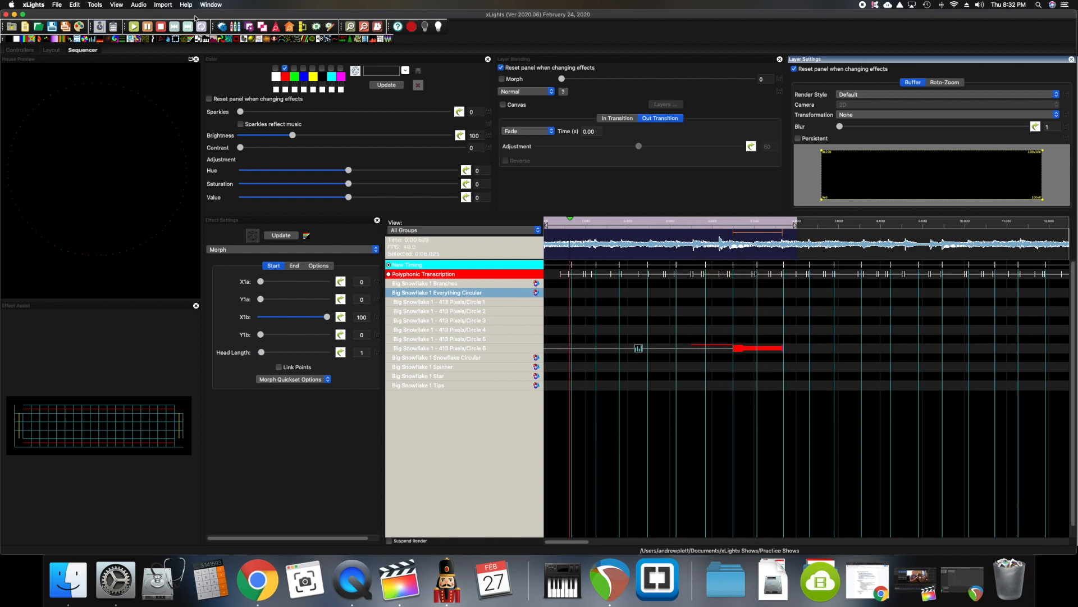
{"action": "left_click", "coordinate": [160, 26]}
Step: Show the Polyphonic Transcription timing lines and retime the Circle 6 Morph effect to start at 4.425 and end at 5.075 seconds
{"action": "left_click", "coordinate": [388, 274]}
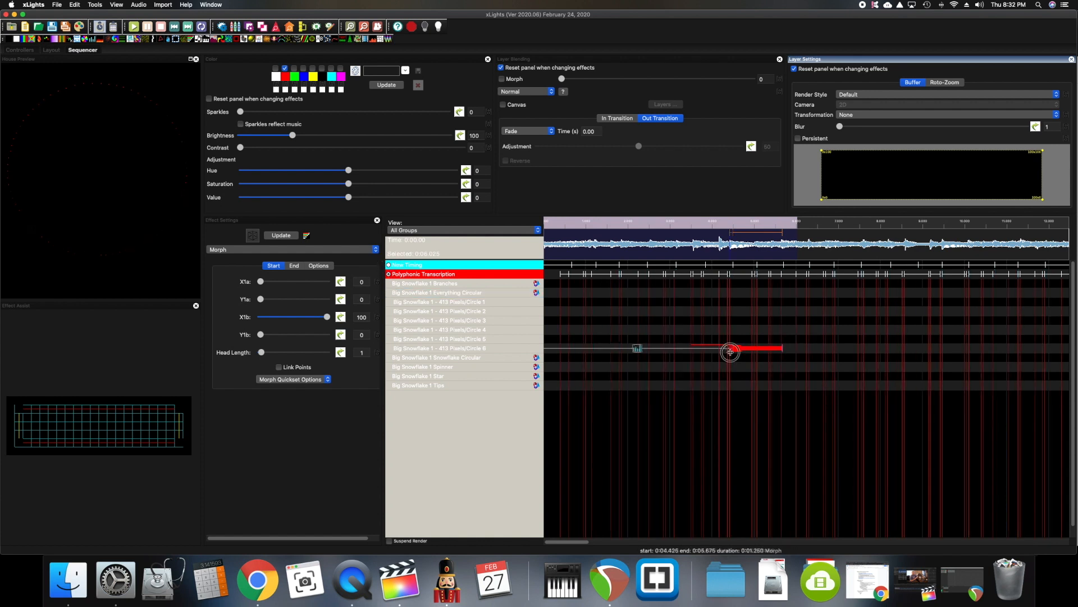
{"action": "key", "text": "space"}
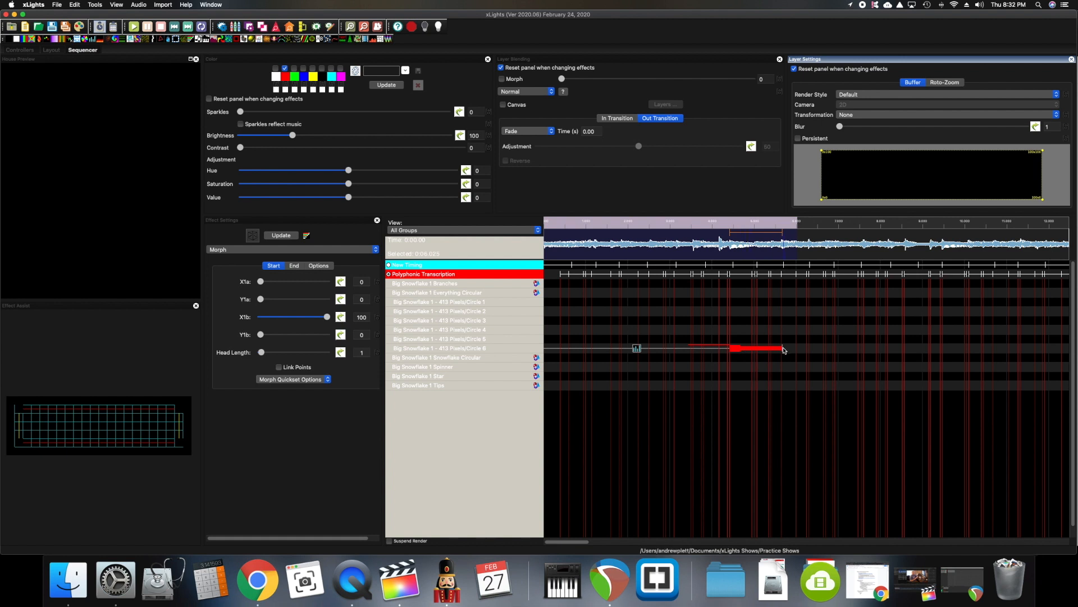
{"action": "left_click_drag", "start_coordinate": [782, 348], "coordinate": [812, 348]}
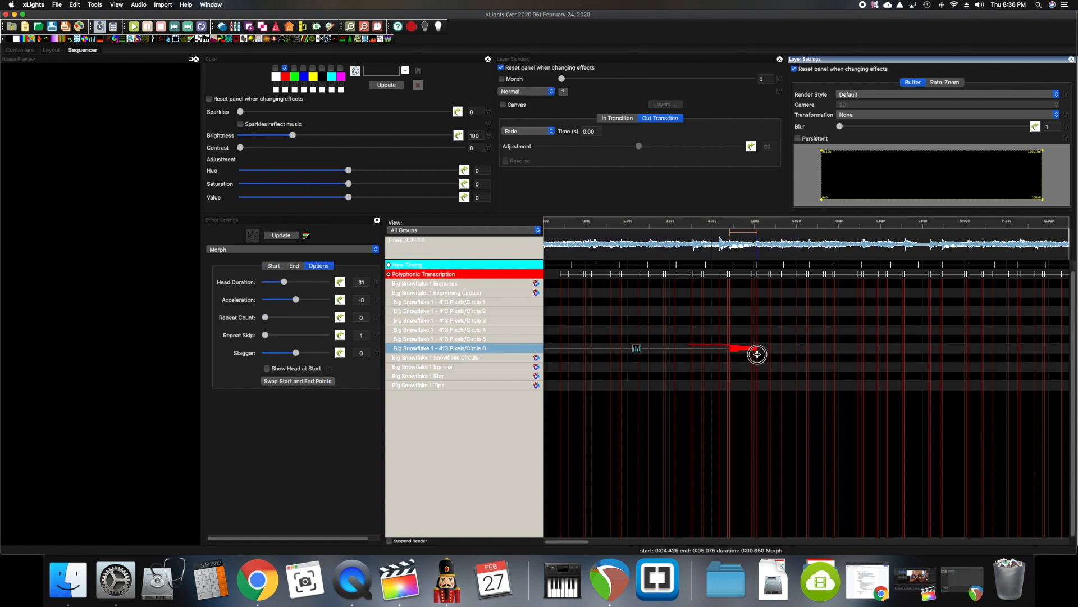
{"action": "left_click", "coordinate": [758, 354]}
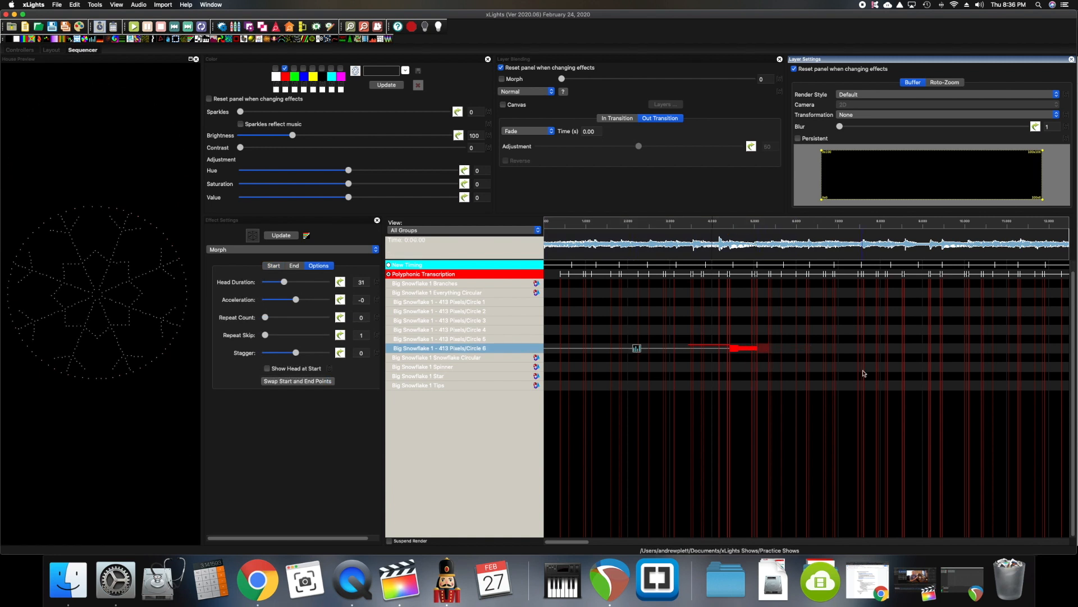
Step: Add a second Fill effect on Circle 6 directly after the Morph, from 5.075 to 8.400 seconds
{"action": "double_click", "coordinate": [827, 348]}
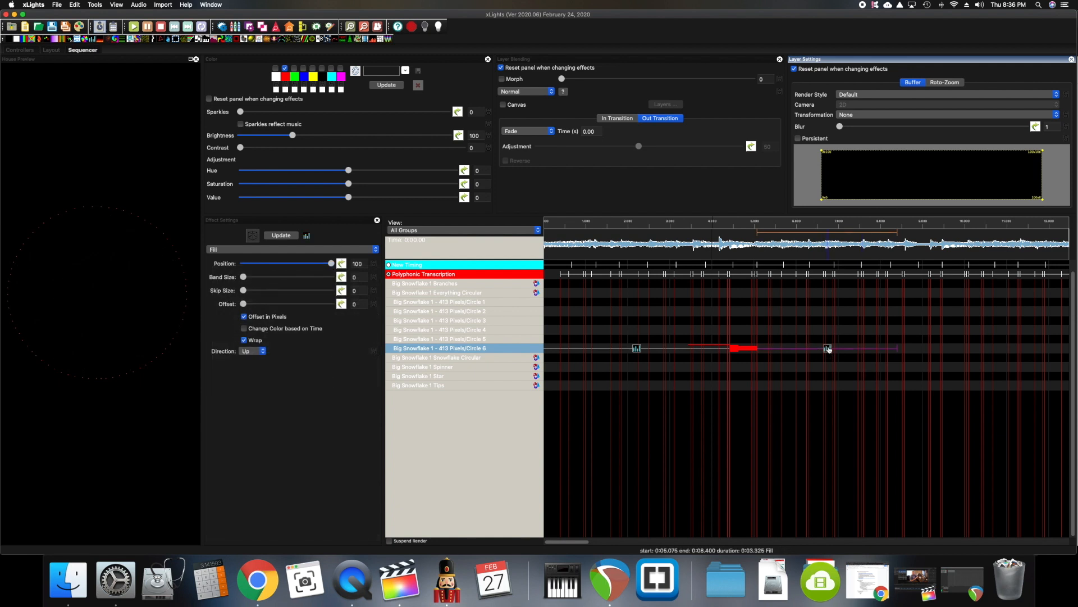
Step: Replace the second Circle 6 Fill with a copy of the first Fill directly after the Morph, from 5.075 to 9.500 seconds, and play it
{"action": "left_click_drag", "start_coordinate": [828, 348], "coordinate": [624, 349]}
{"action": "double_click", "coordinate": [734, 352]}
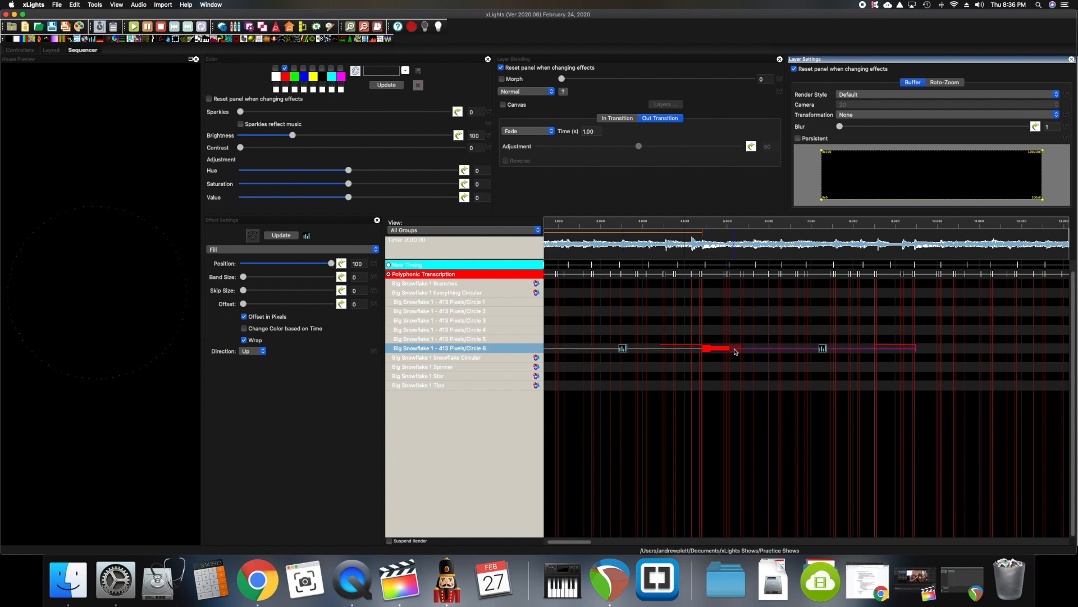
{"action": "left_click", "coordinate": [134, 28]}
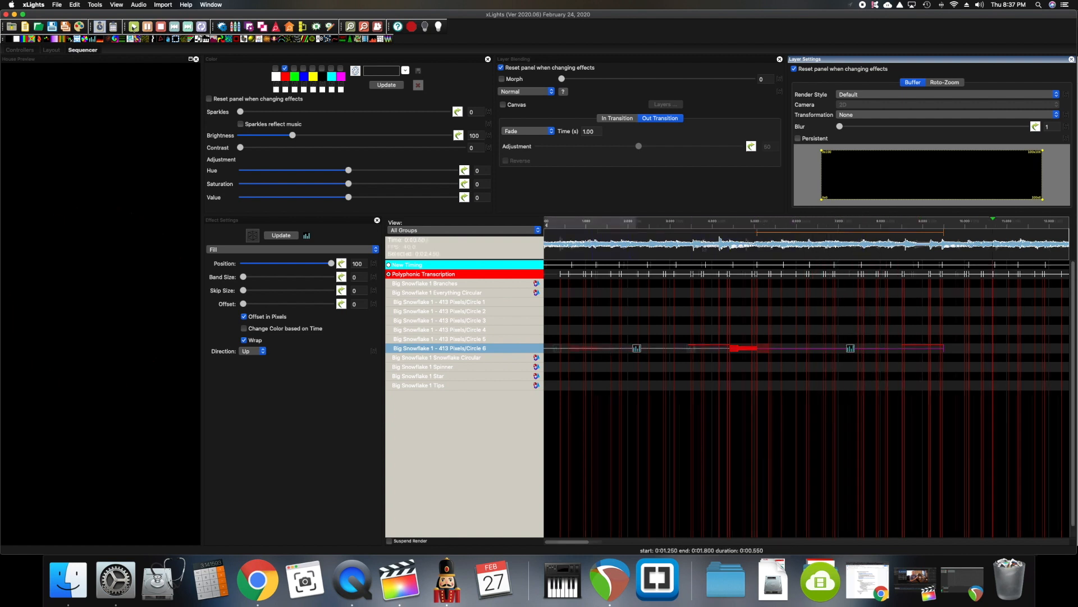
{"action": "left_click", "coordinate": [160, 26]}
Step: Copy the Circle 6 Fill, Morph and Fill effects to the start of the Big Snowflake 1 Star row, using the New Timing track
{"action": "left_click", "coordinate": [667, 350]}
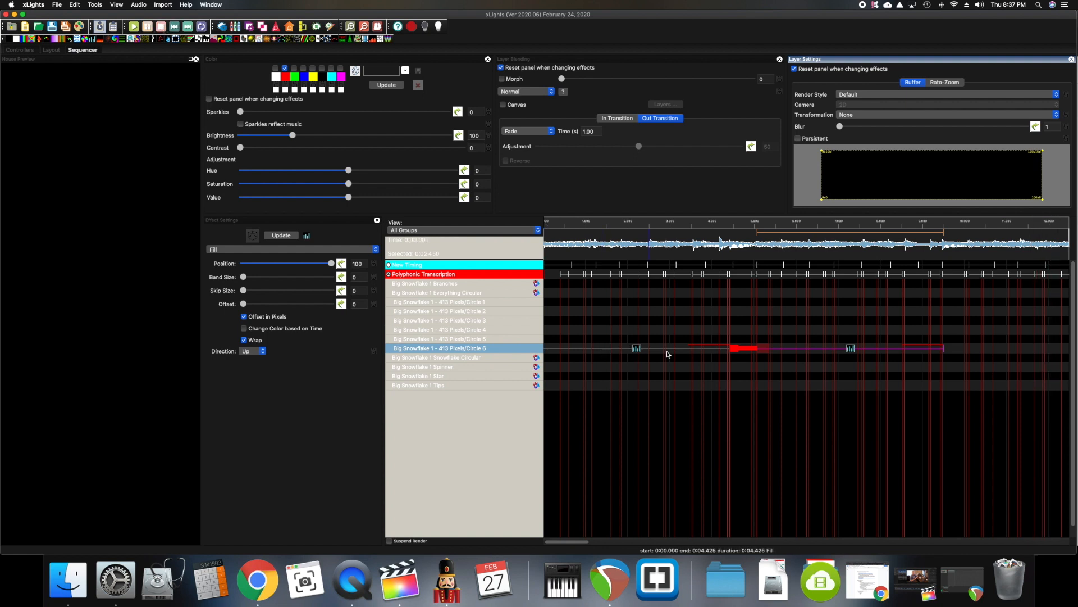
{"action": "left_click", "coordinate": [635, 349]}
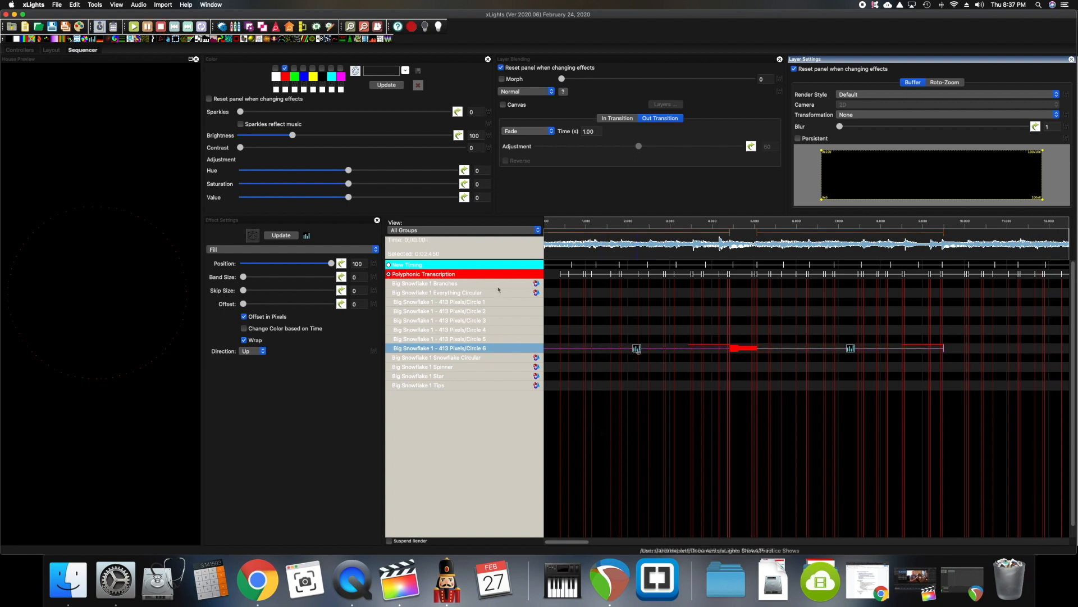
{"action": "left_click", "coordinate": [945, 349]}
{"action": "left_click", "coordinate": [773, 353]}
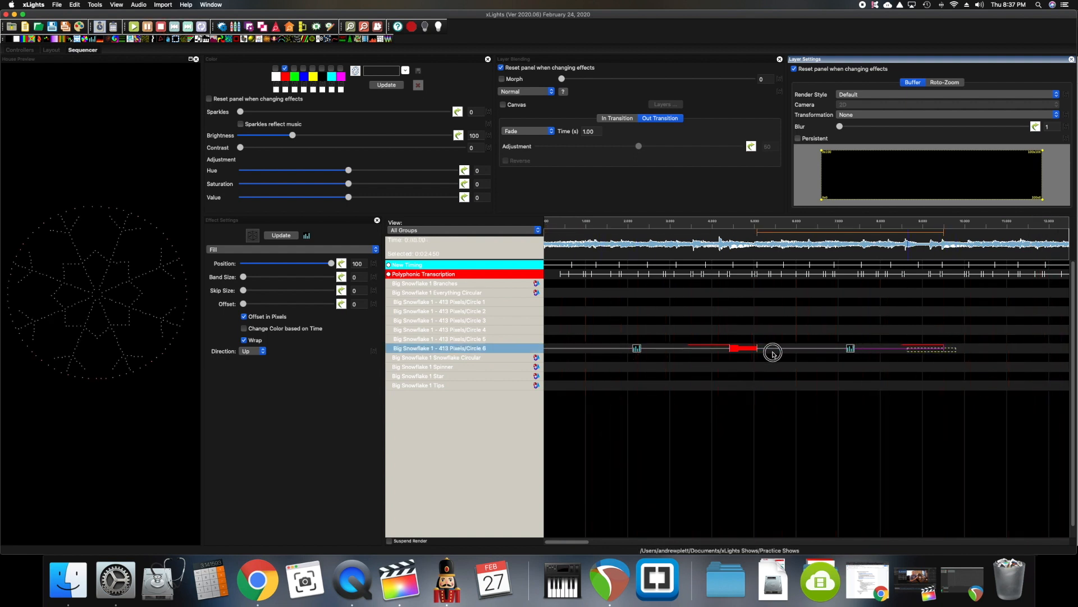
{"action": "left_click", "coordinate": [596, 352]}
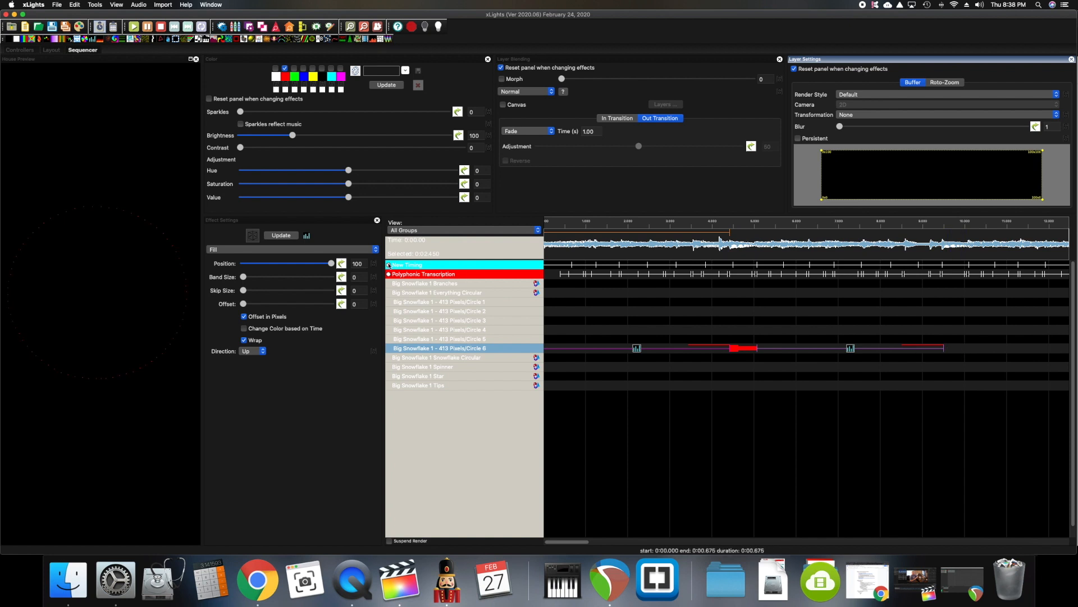
{"action": "left_click_drag", "start_coordinate": [963, 349], "coordinate": [551, 353]}
{"action": "left_click", "coordinate": [389, 265]}
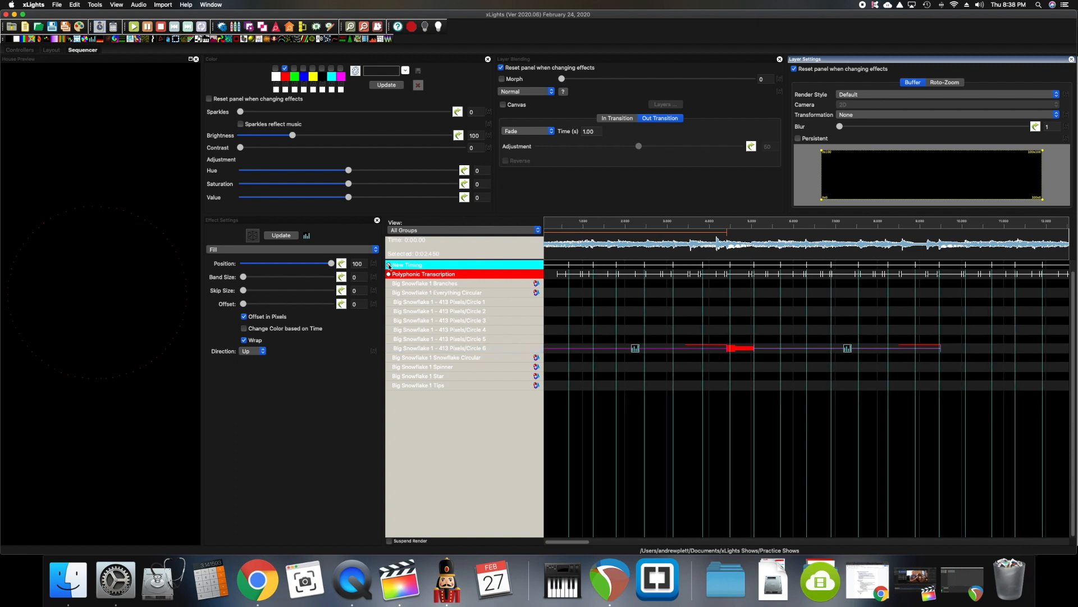
{"action": "left_click", "coordinate": [555, 378]}
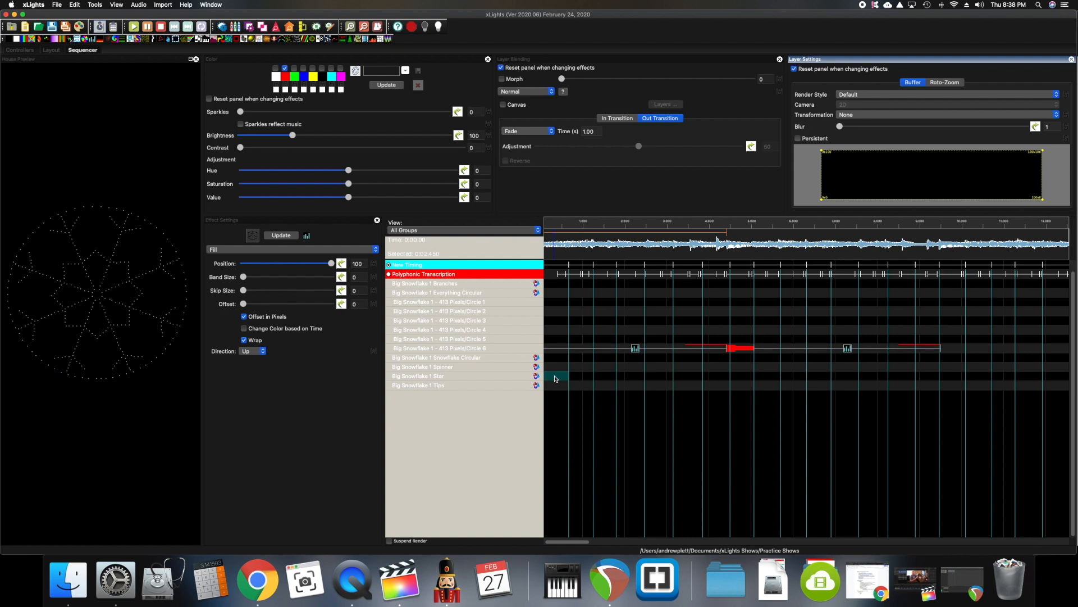
{"action": "key", "text": "super+v"}
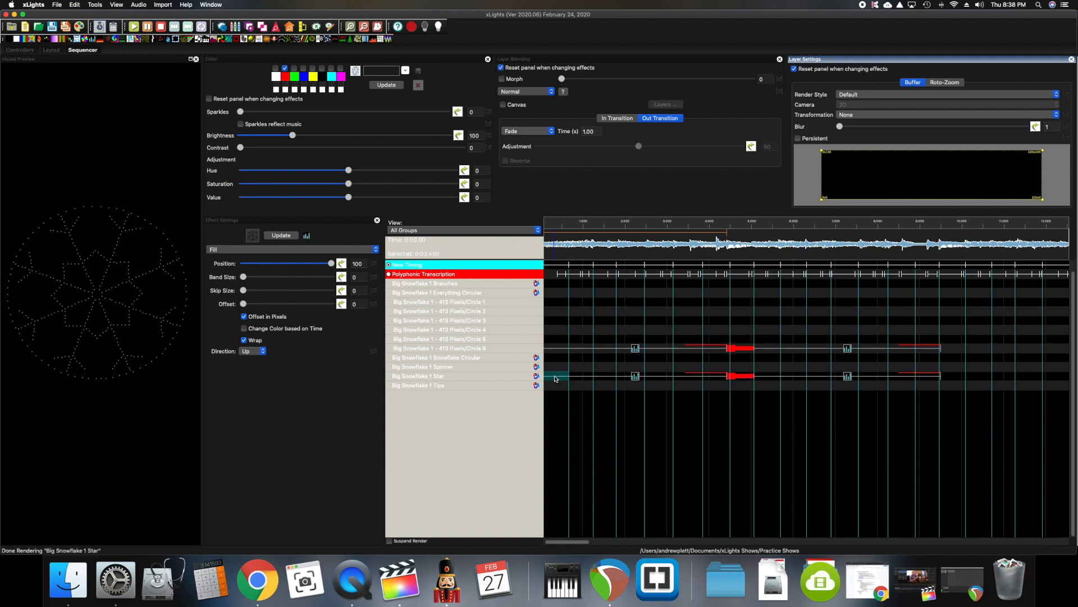
Step: Play the sequence to check the copied Star effects, and view the settings of the Star row's Morph
{"action": "left_click", "coordinate": [739, 379]}
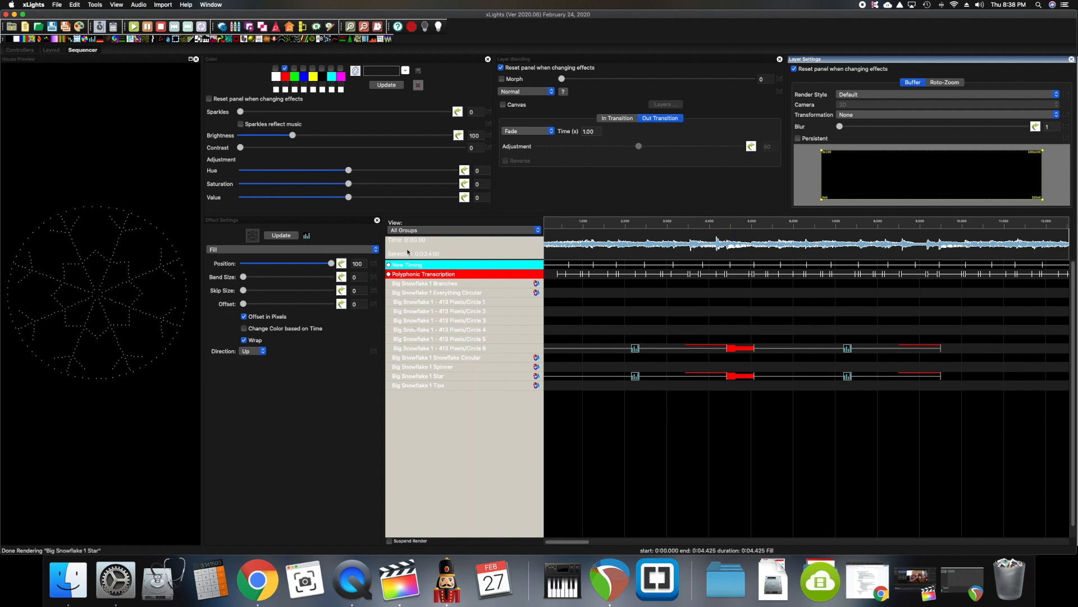
{"action": "left_click", "coordinate": [134, 26]}
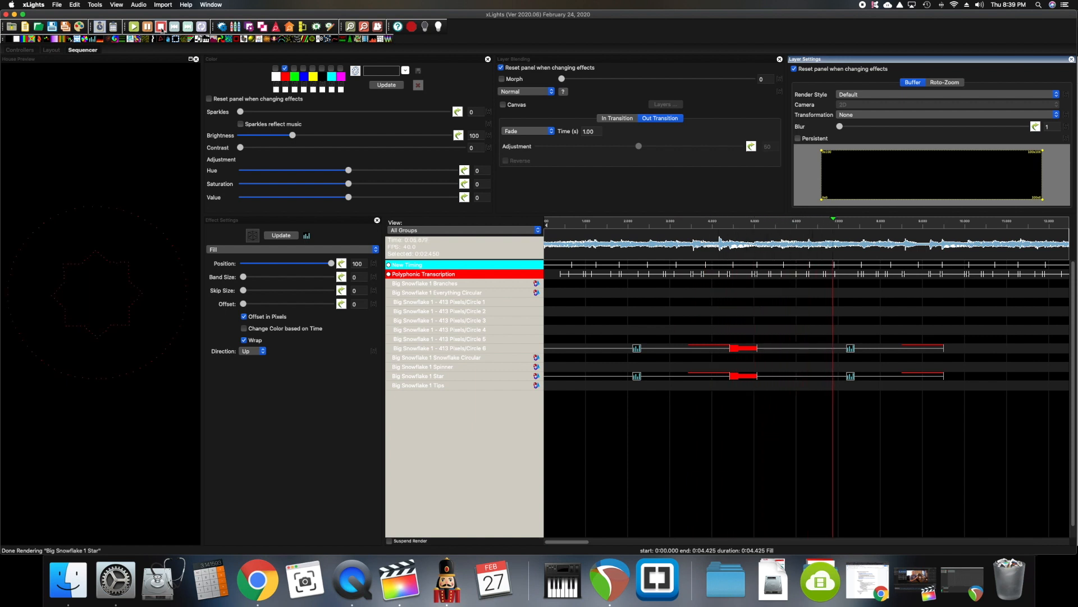
{"action": "left_click", "coordinate": [161, 29]}
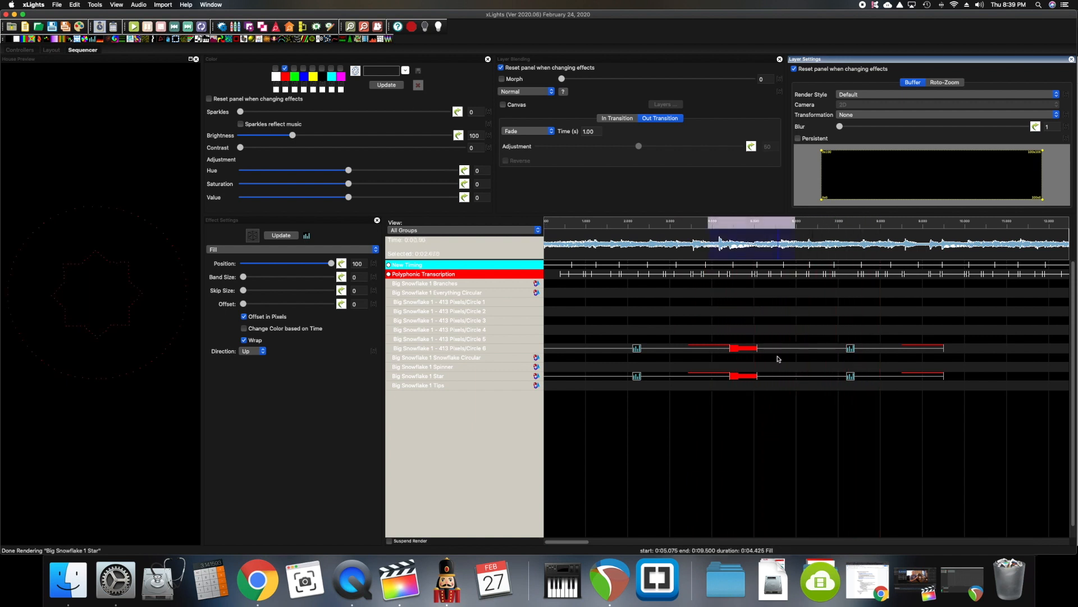
{"action": "left_click", "coordinate": [741, 380]}
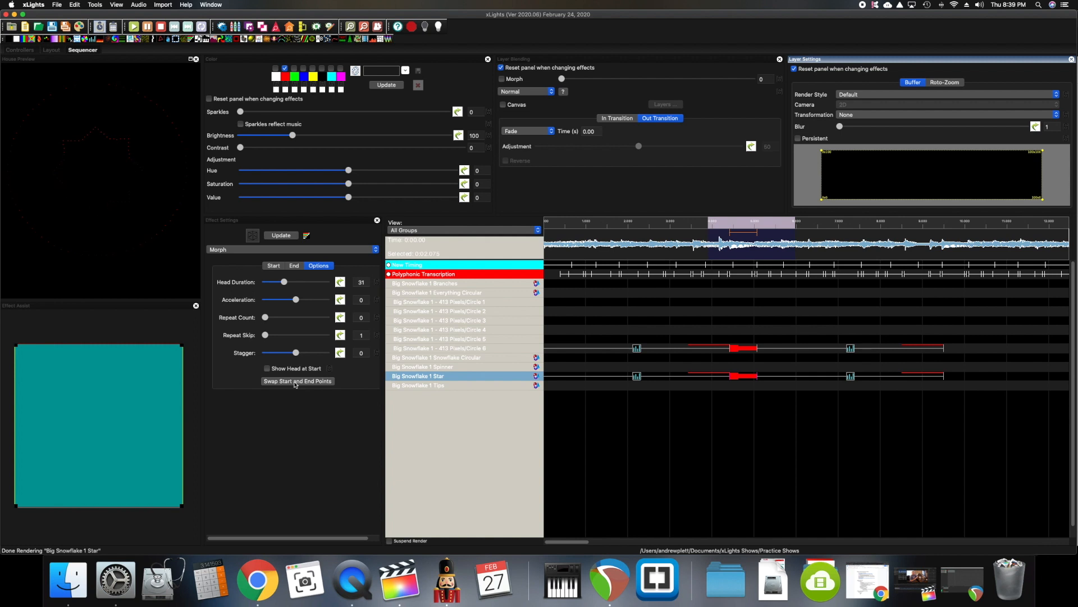
{"action": "left_click", "coordinate": [616, 250]}
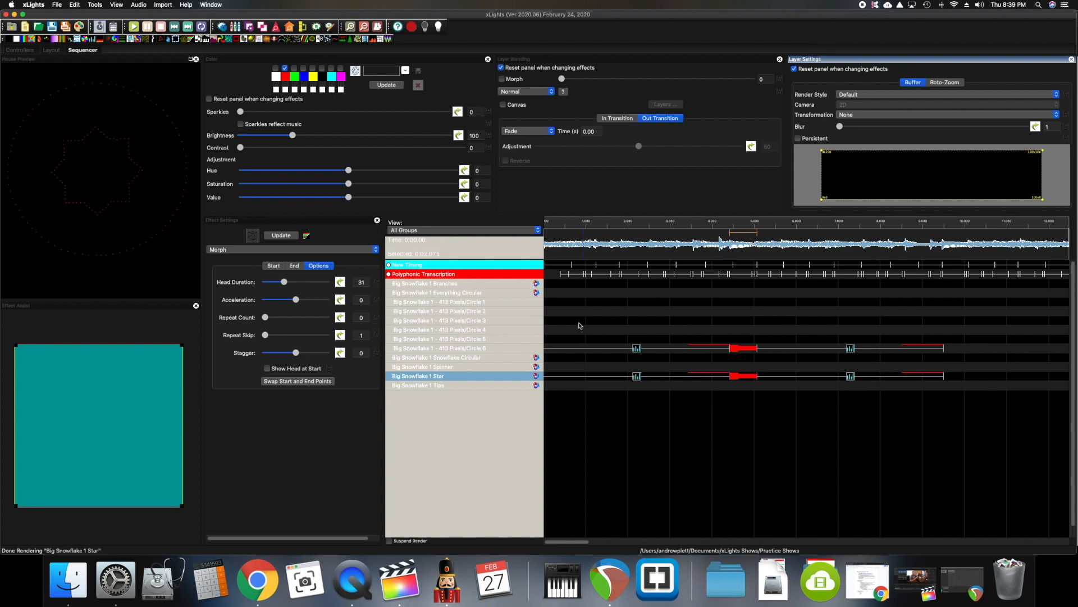
Step: Collapse the Everything Circular group and expand the Tips group with its subgroups Tips 1 through Tips 8
{"action": "double_click", "coordinate": [522, 293]}
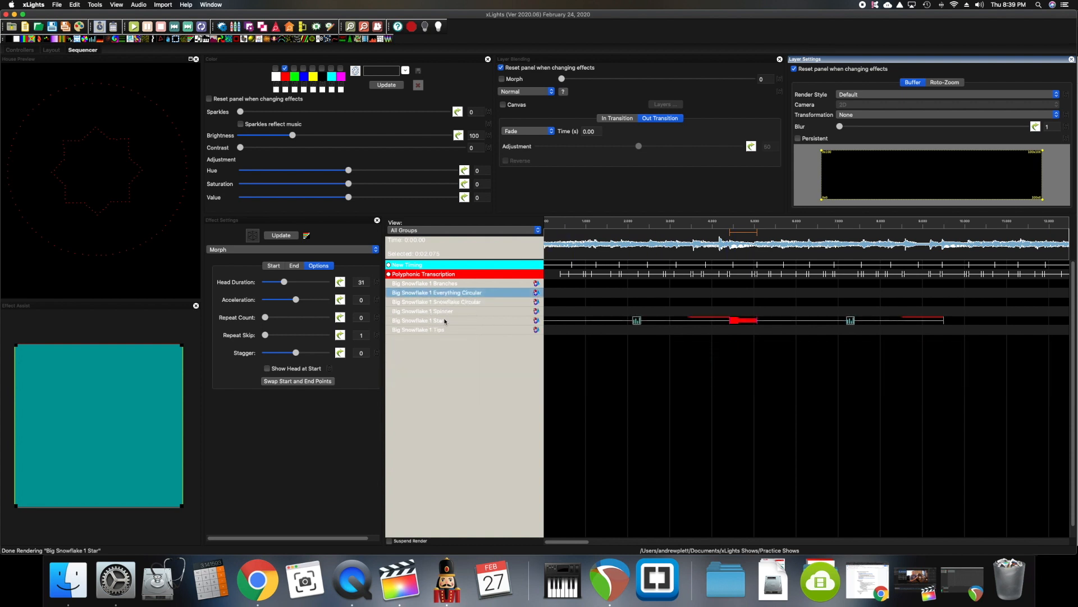
{"action": "left_click", "coordinate": [537, 332]}
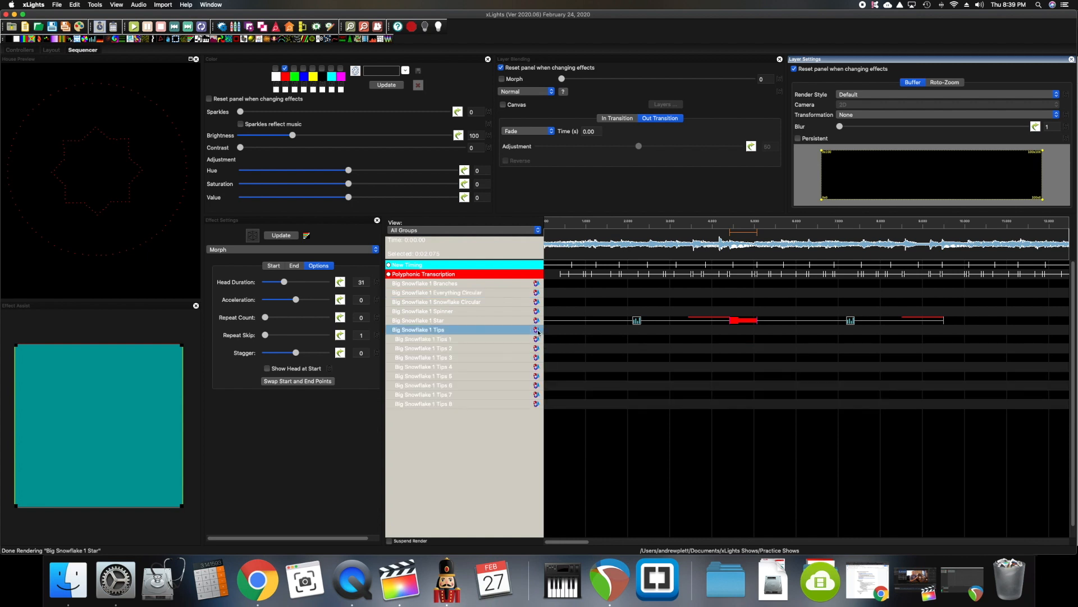
{"action": "left_click", "coordinate": [537, 339]}
{"action": "left_click", "coordinate": [537, 376]}
{"action": "left_click", "coordinate": [536, 413]}
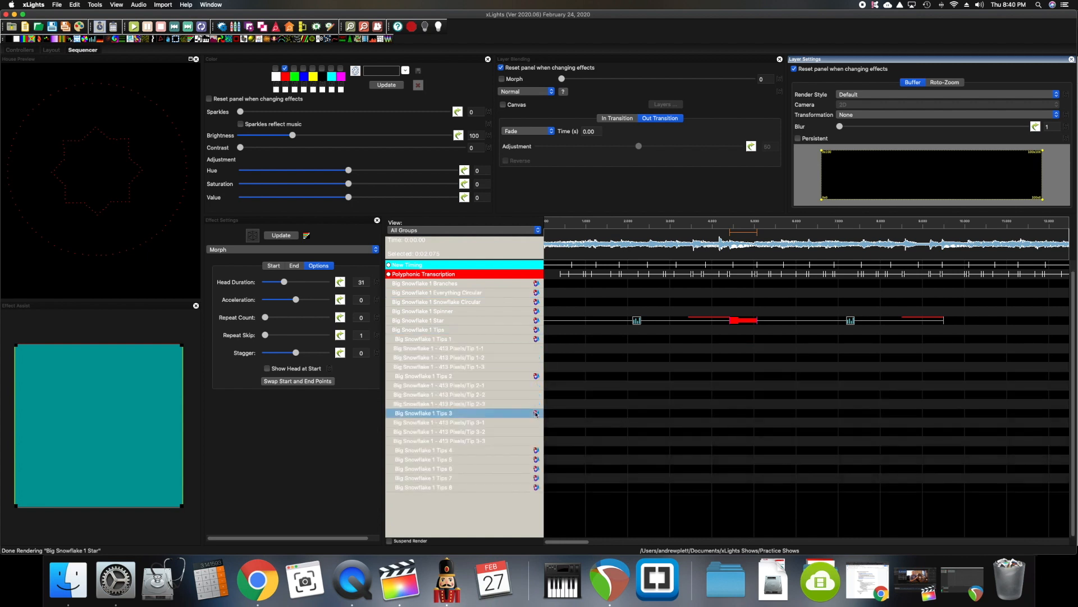
{"action": "left_click", "coordinate": [536, 450]}
{"action": "left_click", "coordinate": [537, 487]}
{"action": "left_click", "coordinate": [536, 497]}
{"action": "left_click", "coordinate": [538, 506]}
{"action": "left_click", "coordinate": [536, 524]}
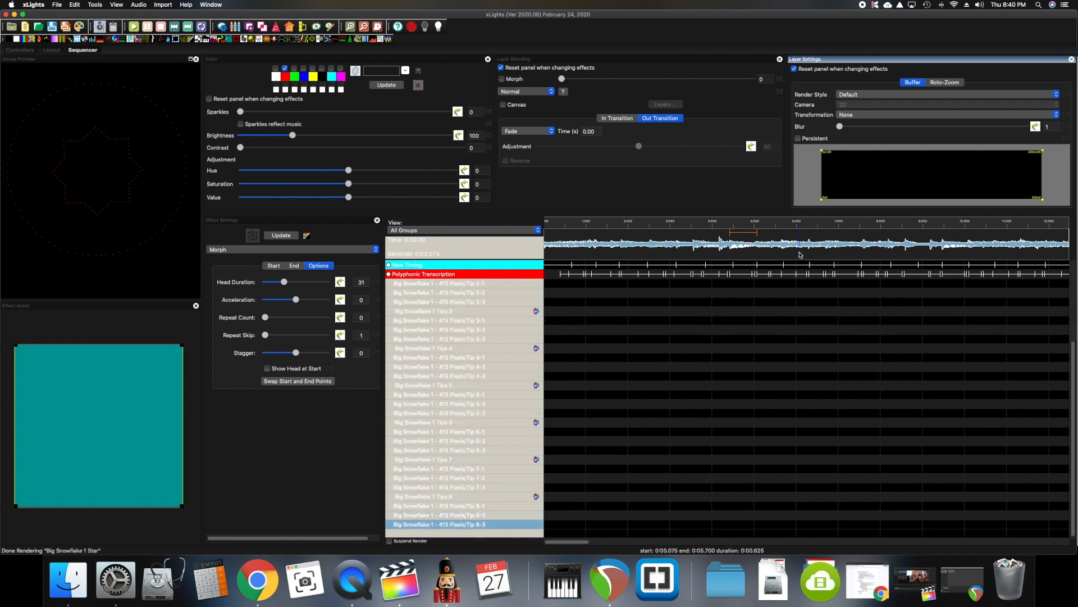
{"action": "scroll", "coordinate": [769, 292], "scroll_direction": "up", "scroll_amount": 4}
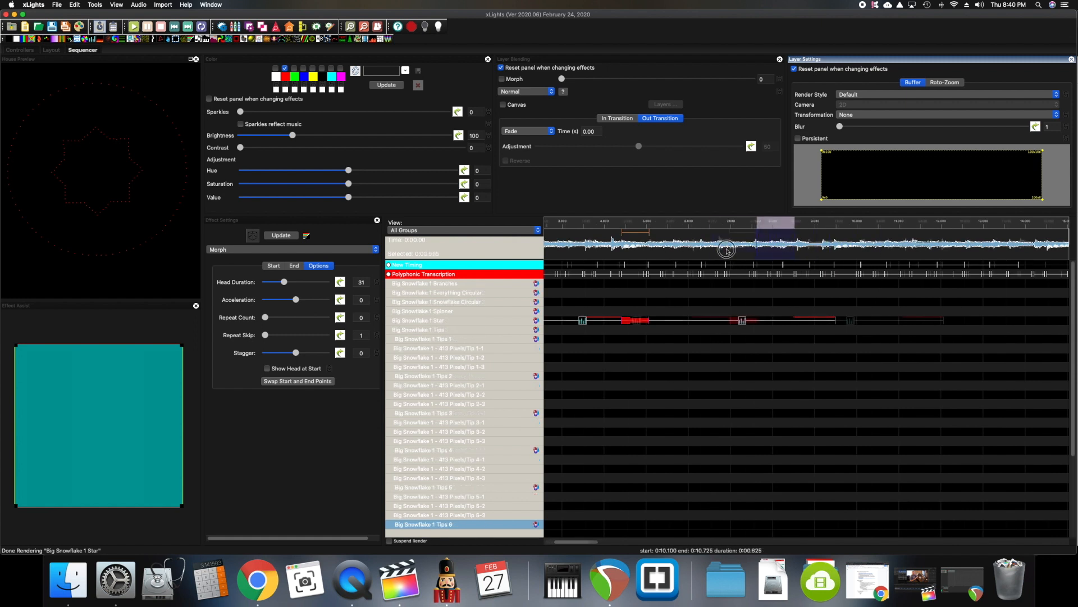
Step: Play the sequence briefly from the beginning and look over the expanded Tips rows
{"action": "left_click", "coordinate": [135, 27]}
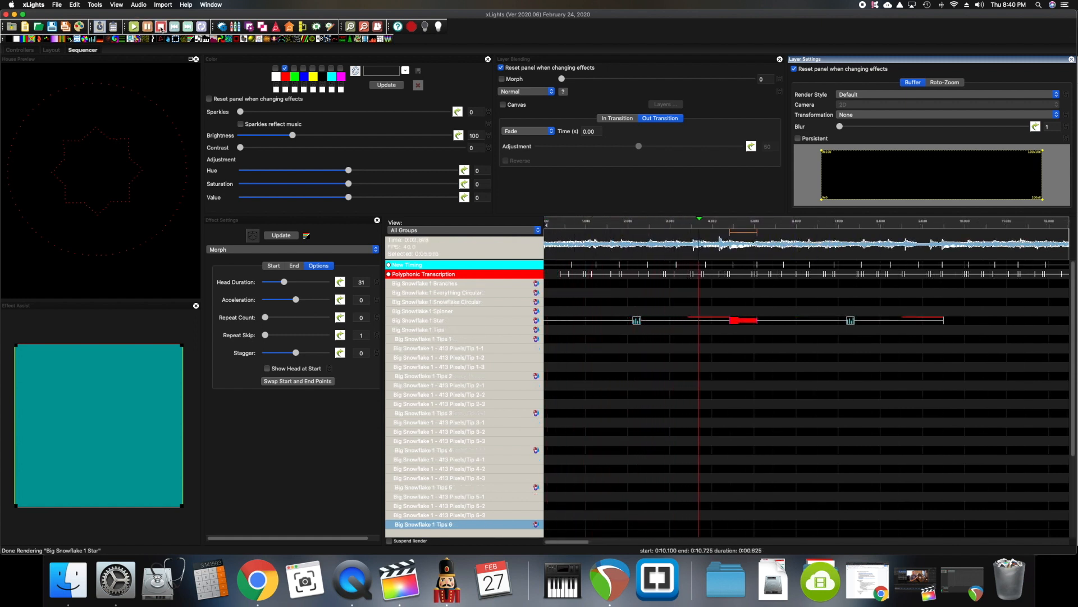
{"action": "left_click", "coordinate": [161, 27]}
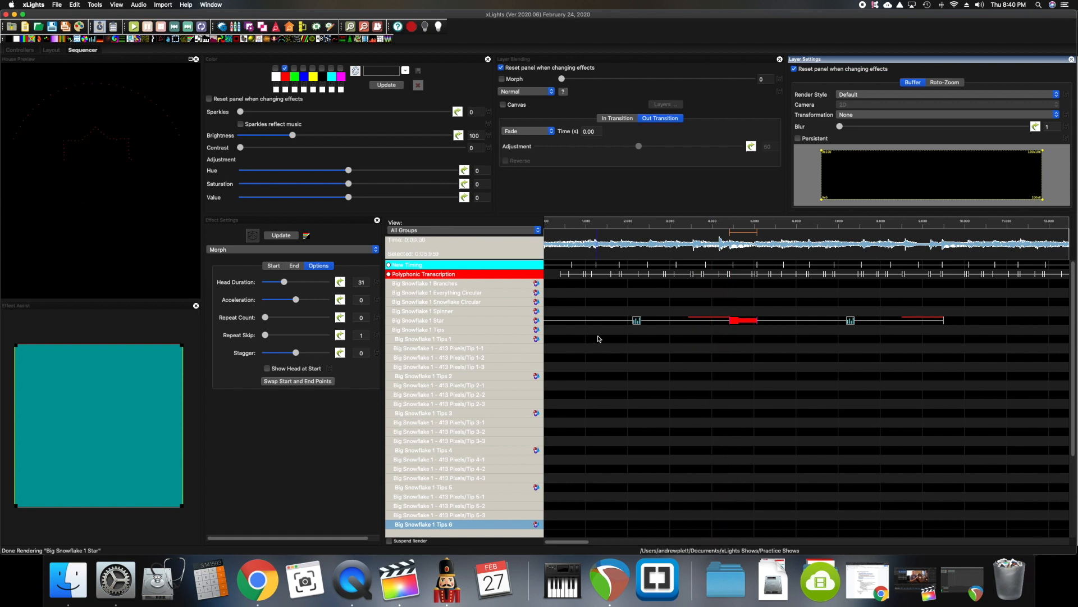
{"action": "scroll", "coordinate": [599, 339], "scroll_direction": "down", "scroll_amount": 4}
{"action": "scroll", "coordinate": [595, 338], "scroll_direction": "up", "scroll_amount": 4}
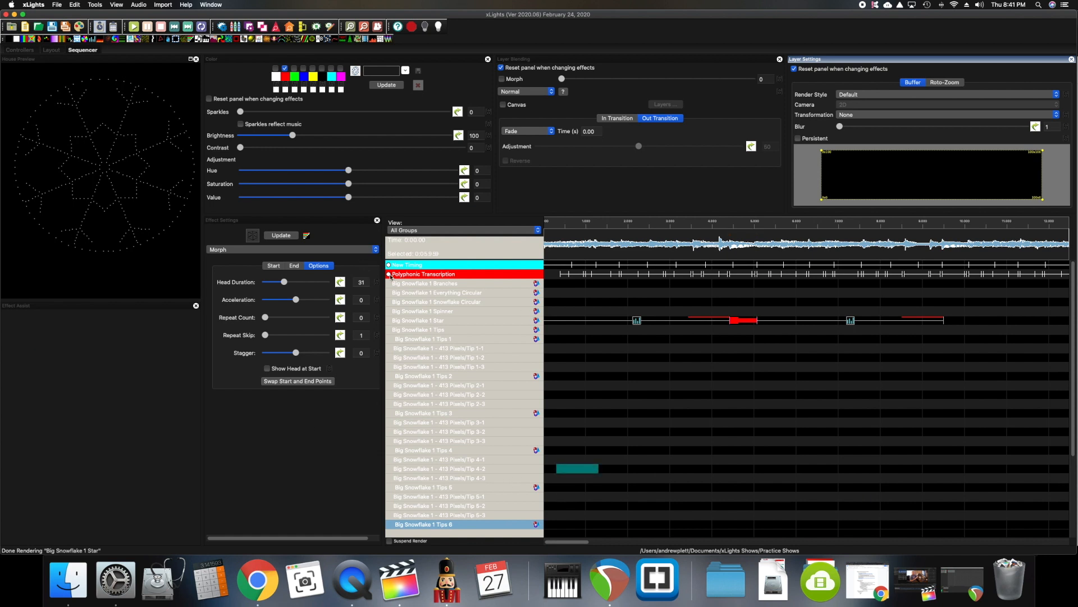
Step: Show the Polyphonic Transcription timing lines and loop playback of about the first 2.6 seconds of the song
{"action": "left_click", "coordinate": [389, 274]}
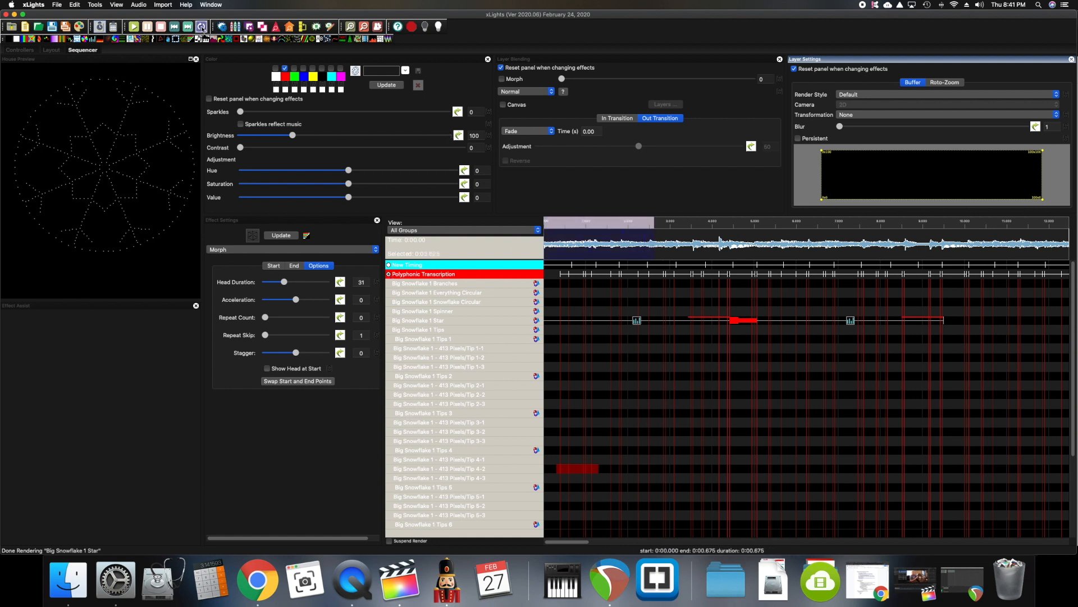
{"action": "left_click", "coordinate": [201, 26]}
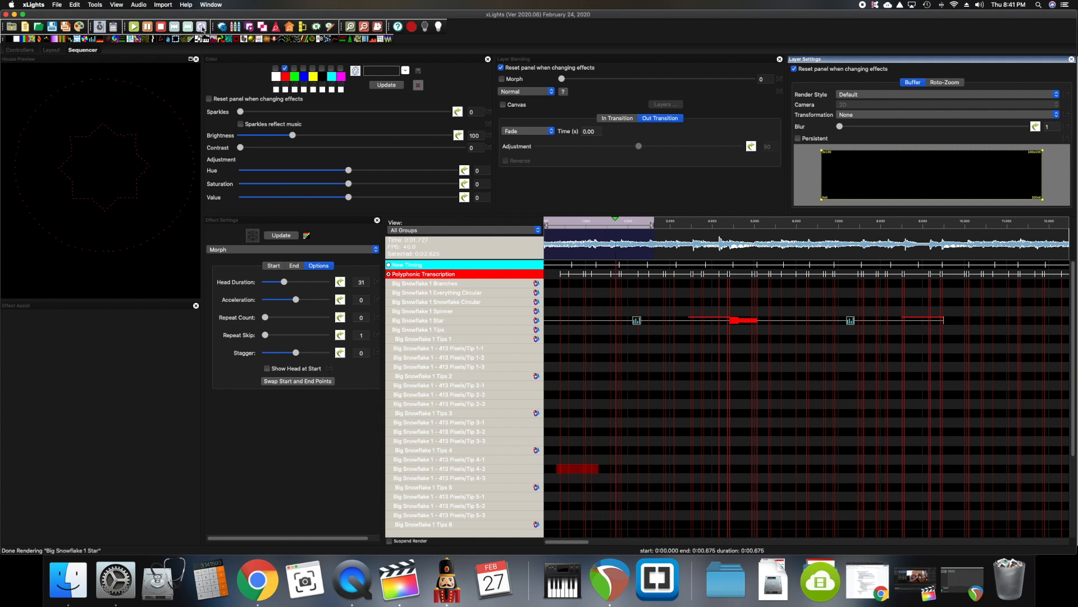
{"action": "left_click", "coordinate": [161, 27]}
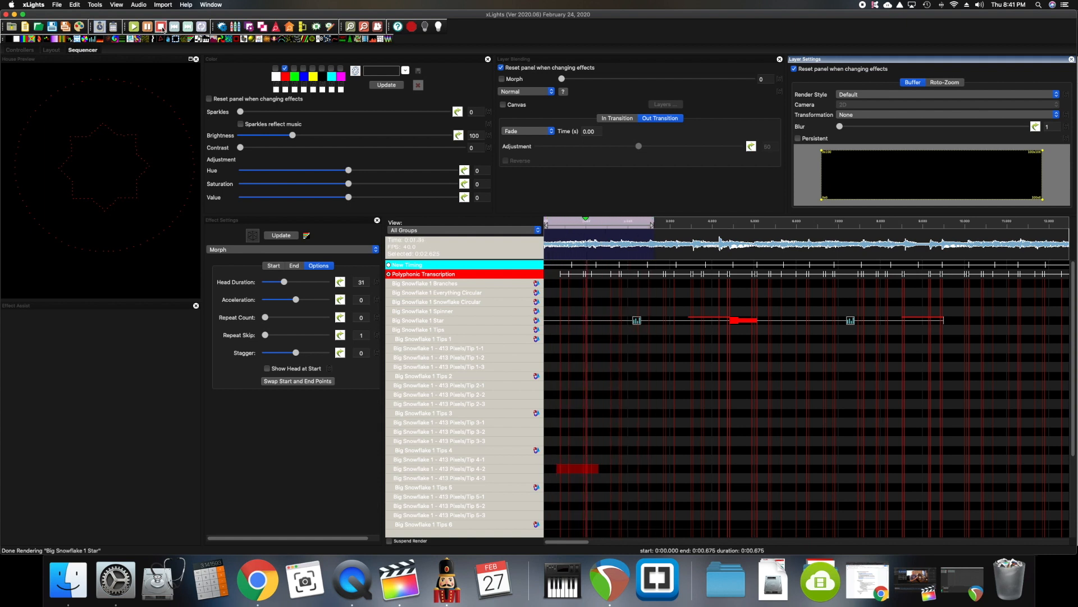
{"action": "left_click", "coordinate": [161, 27]}
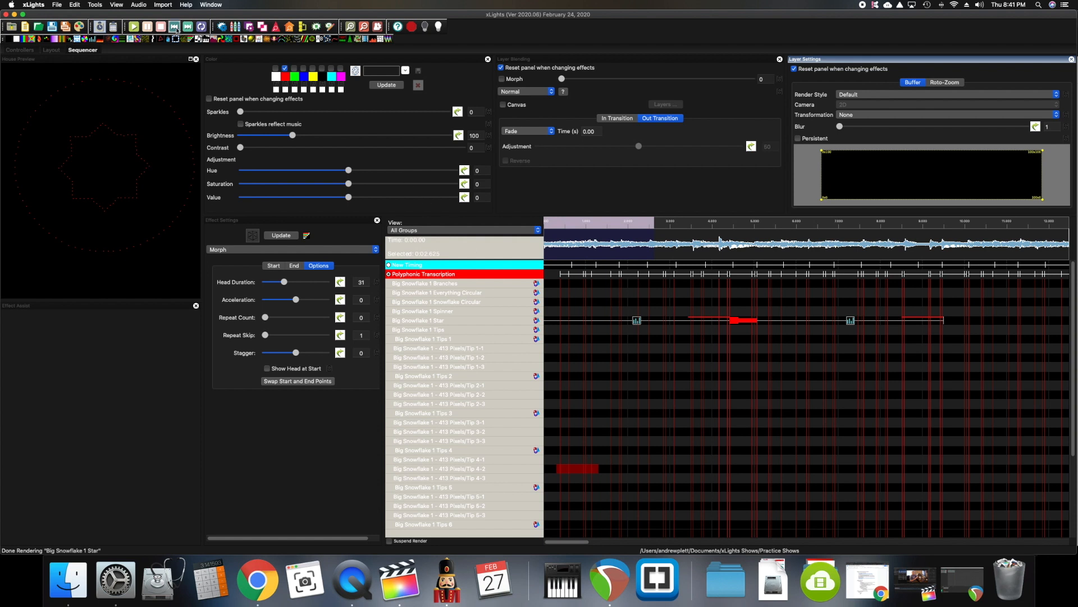
Step: Set the audio playback speed to 3/4 and loop the marked opening section again
{"action": "left_click", "coordinate": [140, 5]}
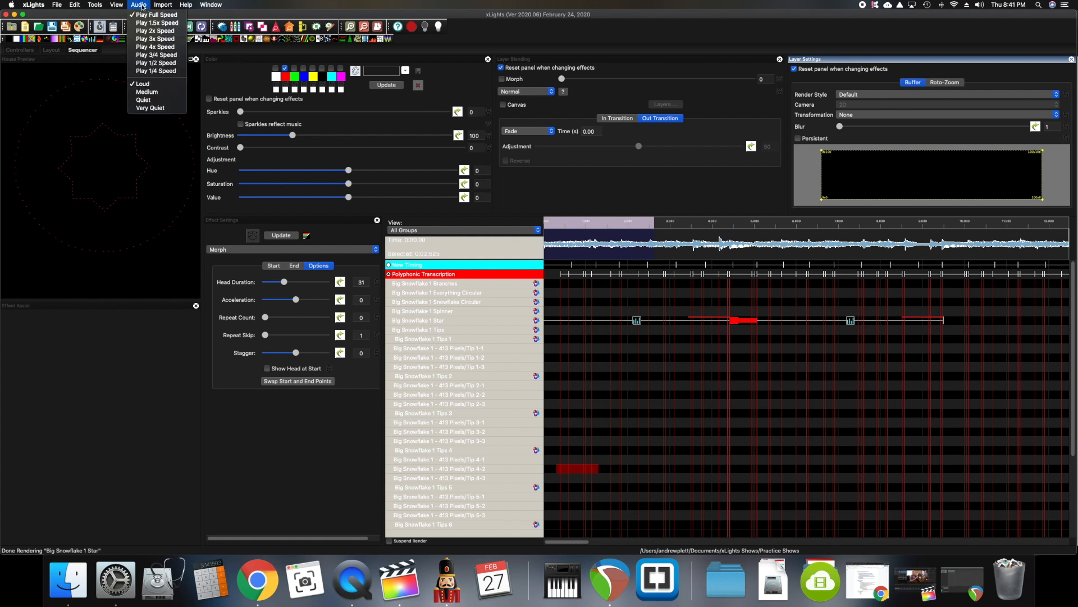
{"action": "left_click", "coordinate": [163, 56]}
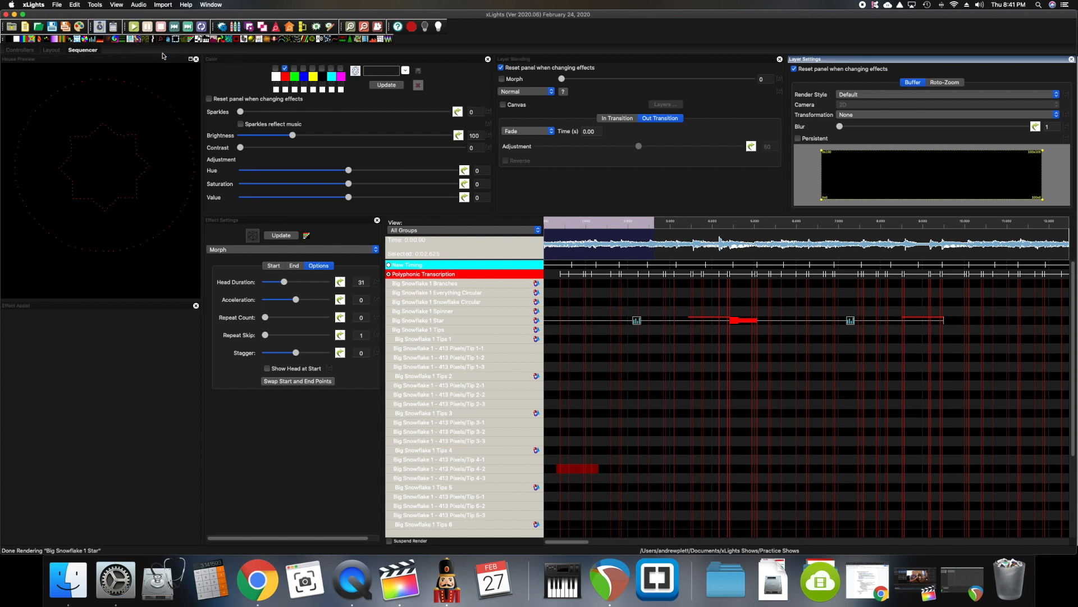
{"action": "left_click", "coordinate": [201, 27]}
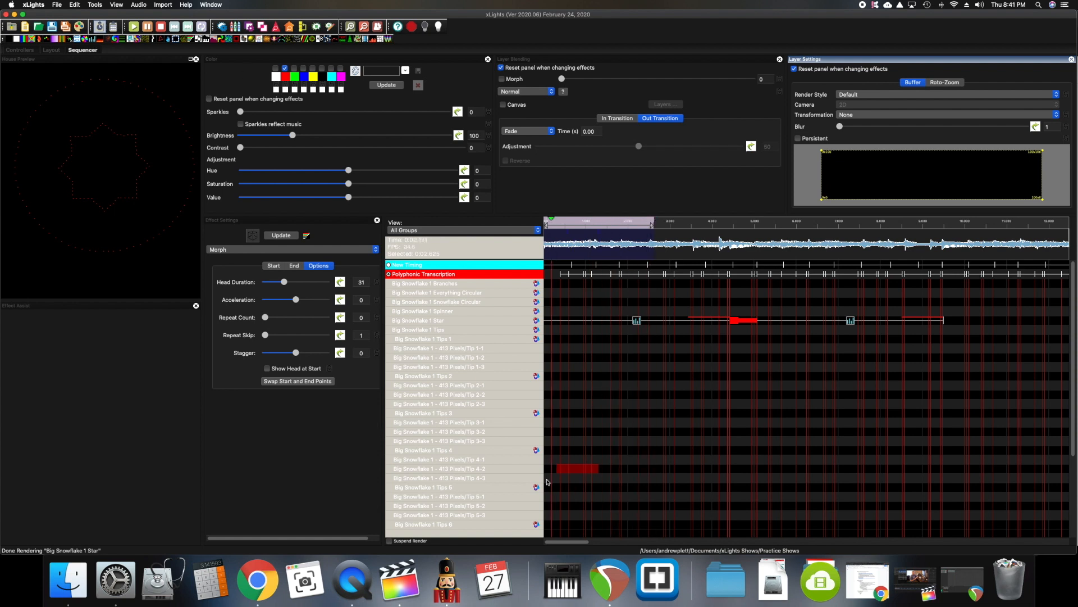
Step: Add a Fill effect on Tip 4-2 between the first two Polyphonic Transcription marks, from 0.400 to 0.600 seconds
{"action": "left_click_drag", "start_coordinate": [561, 469], "coordinate": [664, 469]}
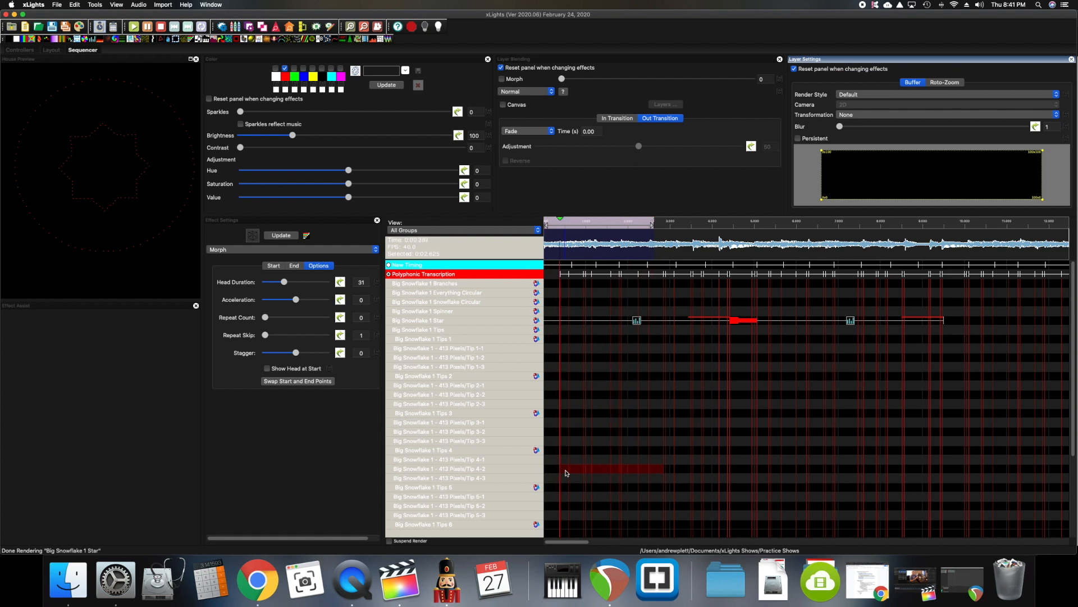
{"action": "key", "text": "f"}
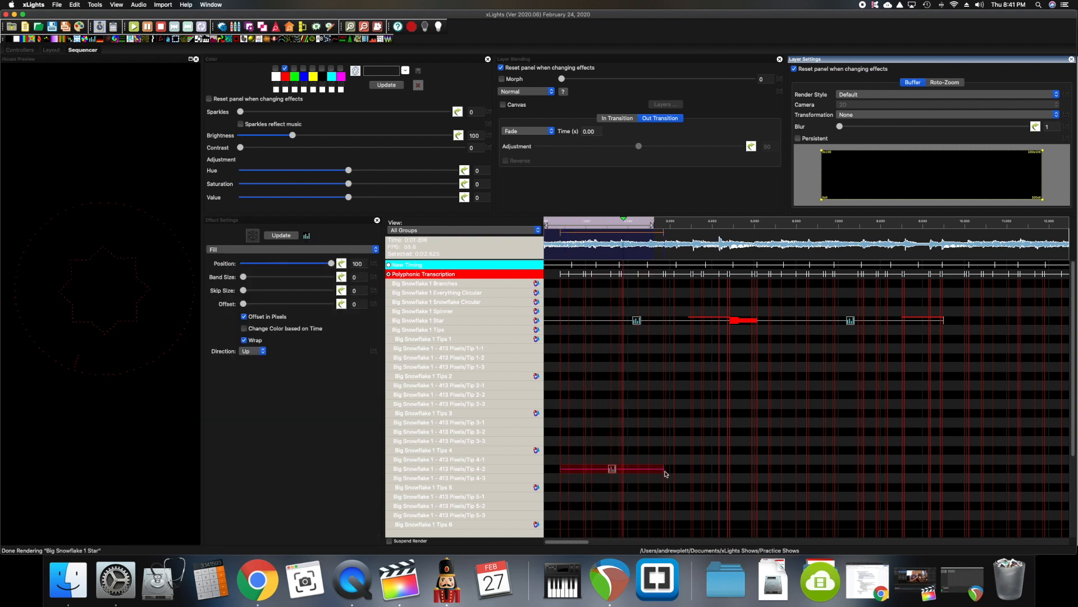
{"action": "left_click_drag", "start_coordinate": [663, 470], "coordinate": [636, 470]}
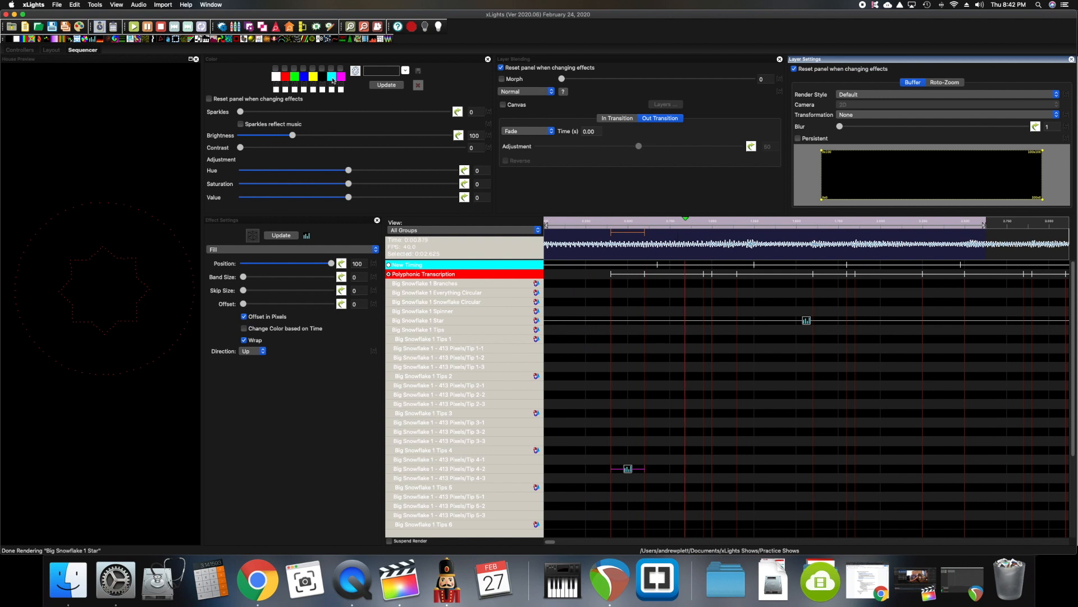
Step: Load the blue-shades colour palette for the Tip 4-2 Fill effect and enable only its fifth colour
{"action": "left_click", "coordinate": [374, 73]}
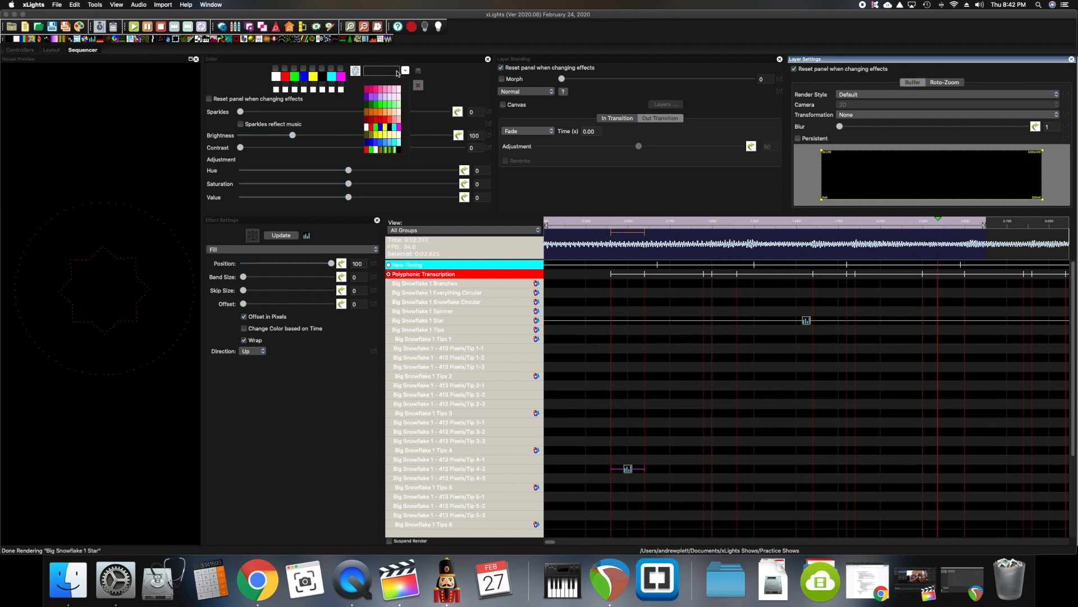
{"action": "left_click", "coordinate": [396, 144]}
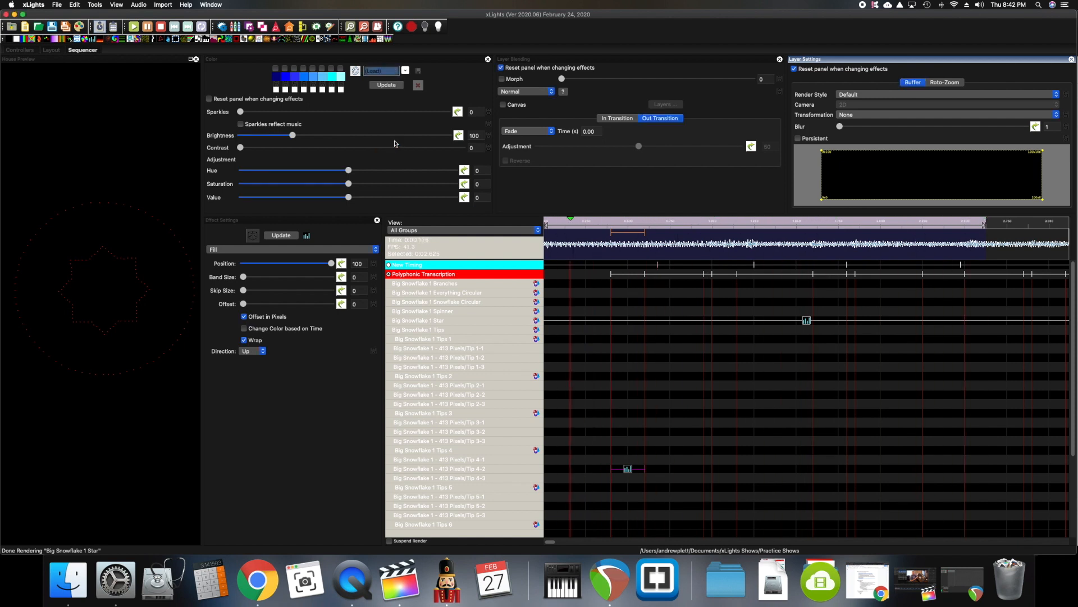
{"action": "left_click", "coordinate": [313, 68]}
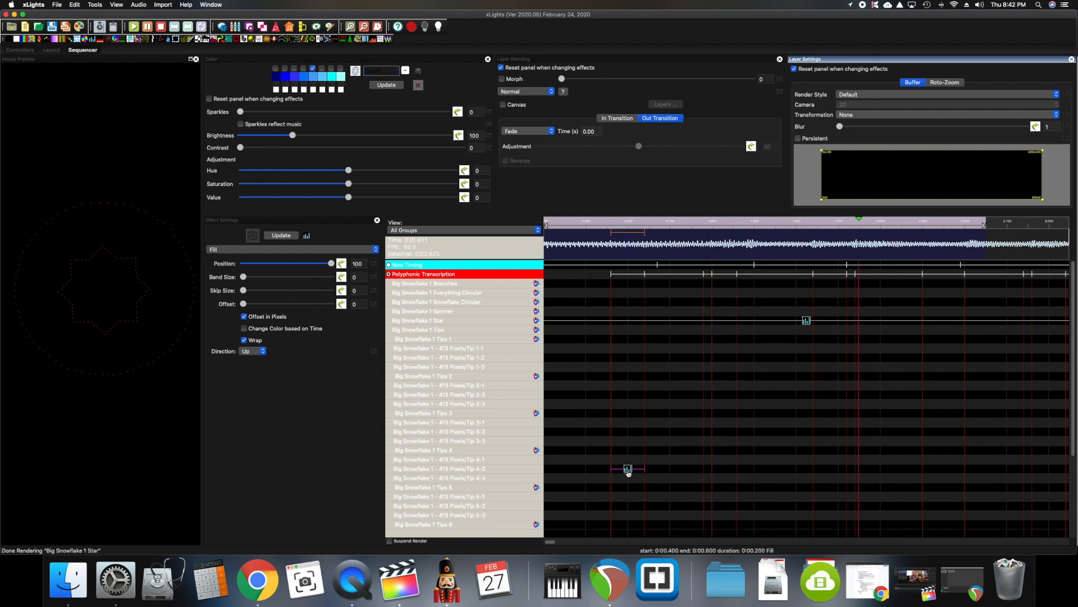
Step: Paste the Tip 4-2 Fill effect on Tip 3-2 and nudge it to start at the 0.600-second Polyphonic Transcription mark
{"action": "left_click", "coordinate": [650, 433]}
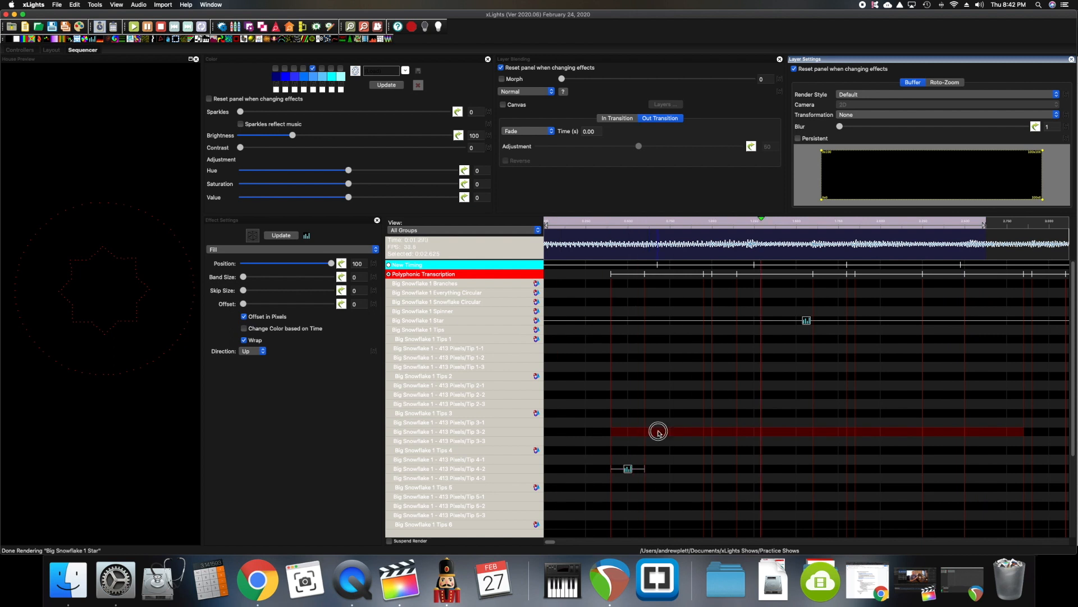
{"action": "scroll", "coordinate": [652, 434], "scroll_direction": "down", "scroll_amount": 5}
{"action": "scroll", "coordinate": [651, 434], "scroll_direction": "up", "scroll_amount": 5}
{"action": "key", "text": "super+v"}
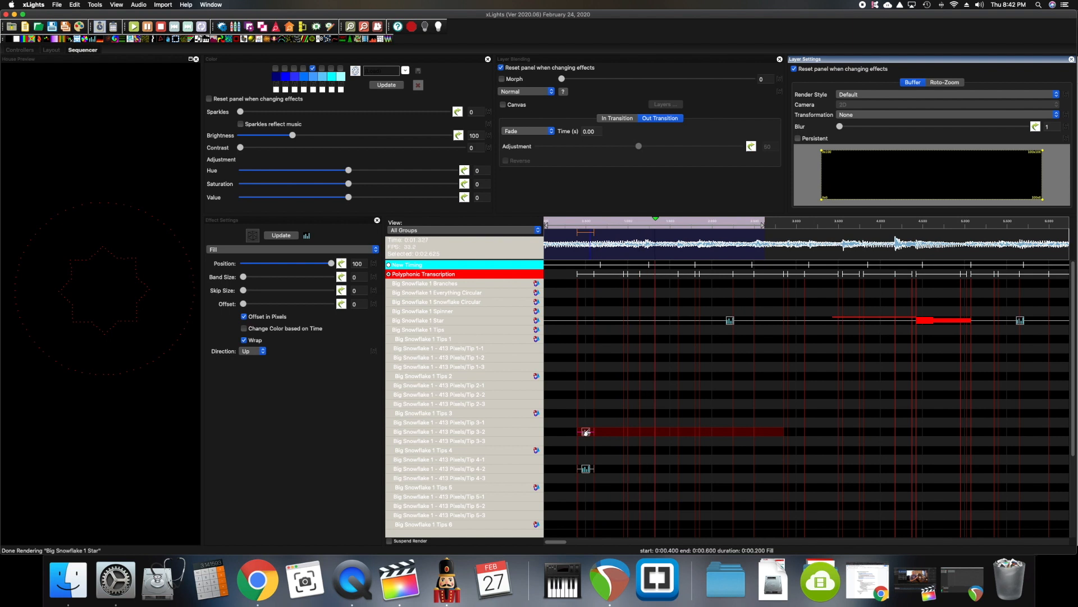
{"action": "left_click", "coordinate": [588, 433]}
{"action": "key", "text": "Right"}
{"action": "key", "text": "Right"}
{"action": "key", "text": "Right"}
{"action": "key", "text": "Right"}
{"action": "key", "text": "Right"}
{"action": "key", "text": "Right"}
{"action": "key", "text": "Right"}
{"action": "key", "text": "Right"}
{"action": "key", "text": "Right"}
{"action": "key", "text": "Left"}
Step: Paste further copies of the short Fill effect on Tip 3-2 and Tip 4-2 at the following Polyphonic Transcription marks
{"action": "left_click", "coordinate": [619, 432]}
{"action": "key", "text": "ctrl+v"}
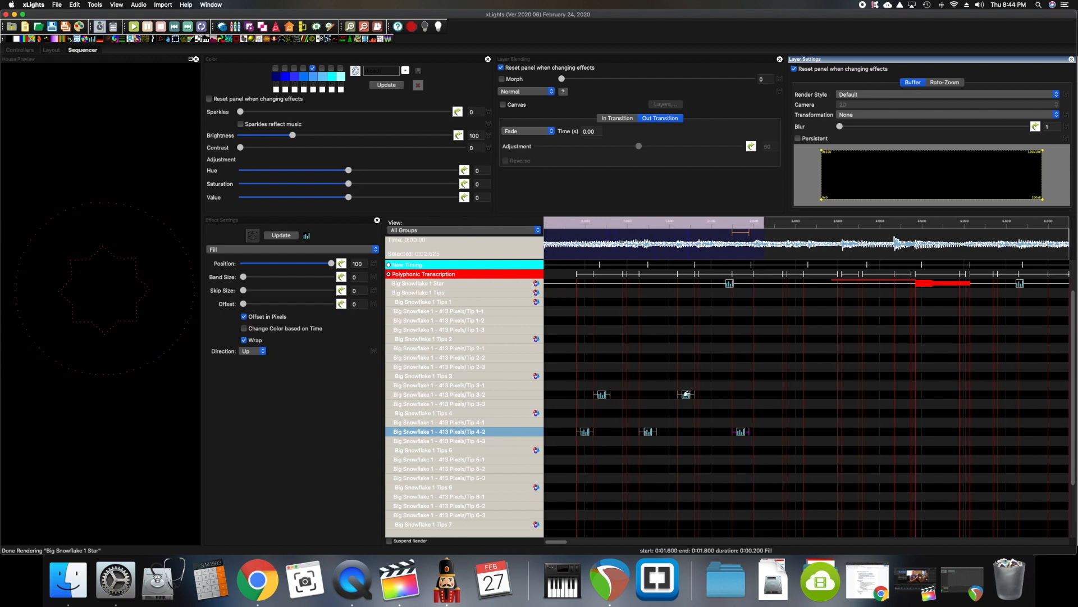
Step: Mark the section of the song from about 1.85 to 4.5 seconds and play it
{"action": "scroll", "coordinate": [769, 393], "scroll_direction": "down", "scroll_amount": 2}
{"action": "scroll", "coordinate": [769, 393], "scroll_direction": "up", "scroll_amount": 3}
{"action": "left_click_drag", "start_coordinate": [697, 248], "coordinate": [921, 259]}
{"action": "key", "text": "space"}
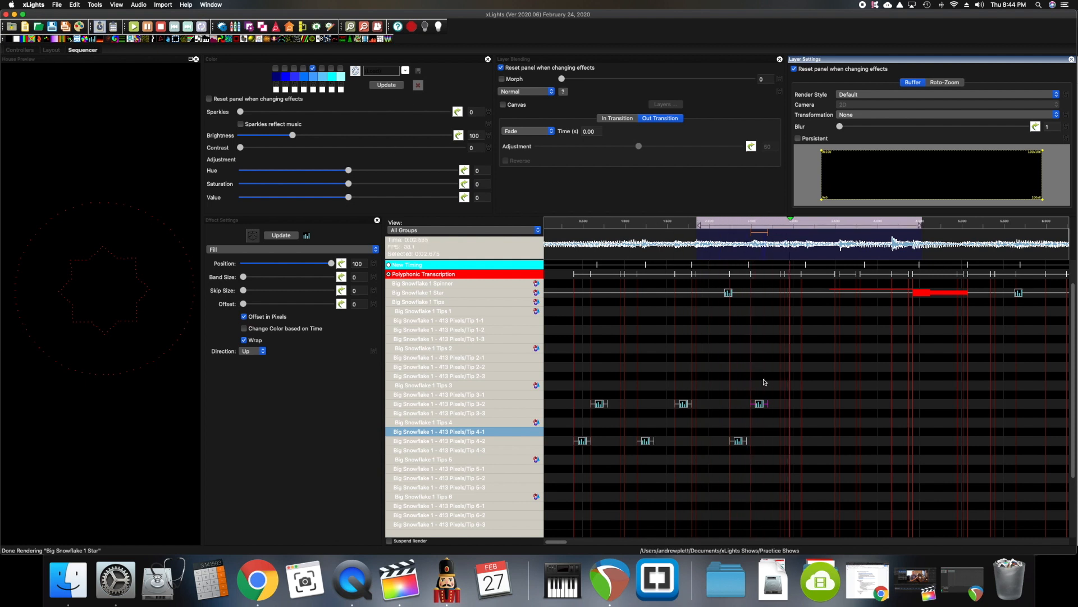
Step: Paste a Fill effect on Tip 4-2 and move it to start at about 3.1 seconds
{"action": "left_click", "coordinate": [816, 443]}
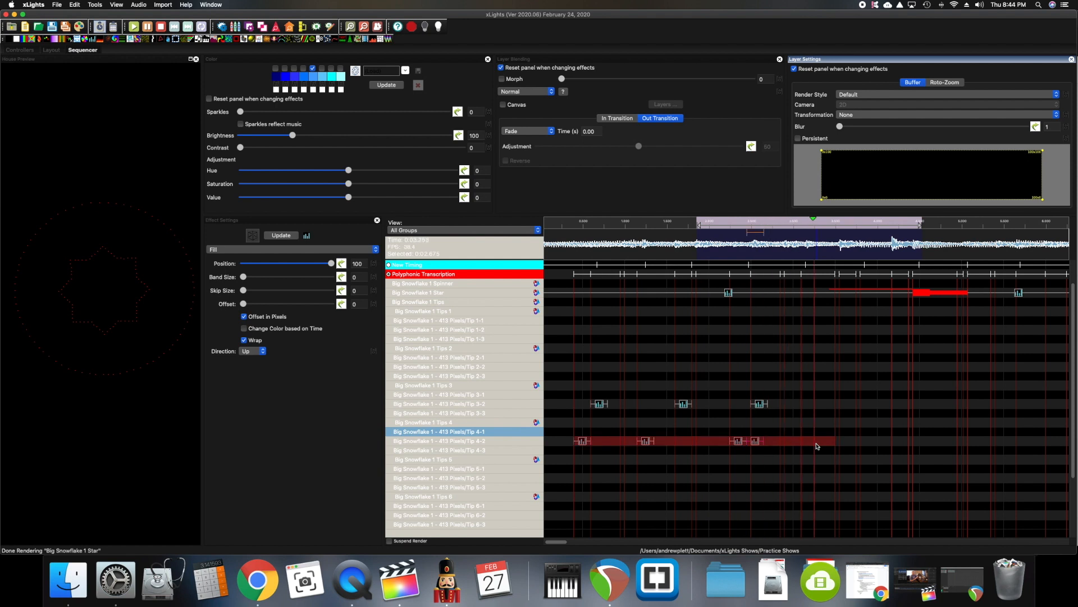
{"action": "double_click", "coordinate": [756, 442]}
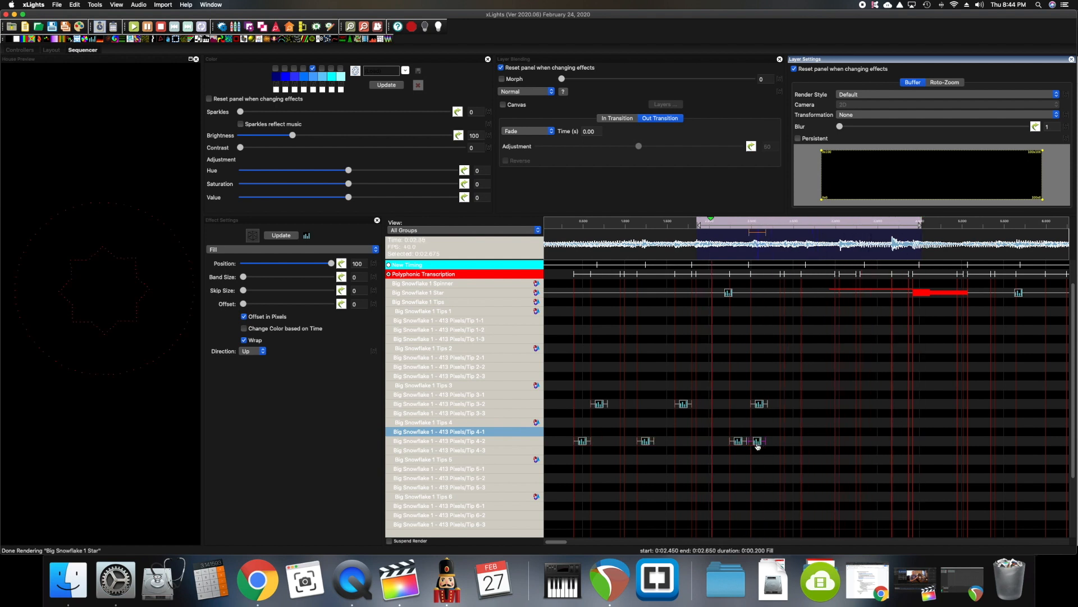
{"action": "left_click_drag", "start_coordinate": [757, 446], "coordinate": [804, 444]}
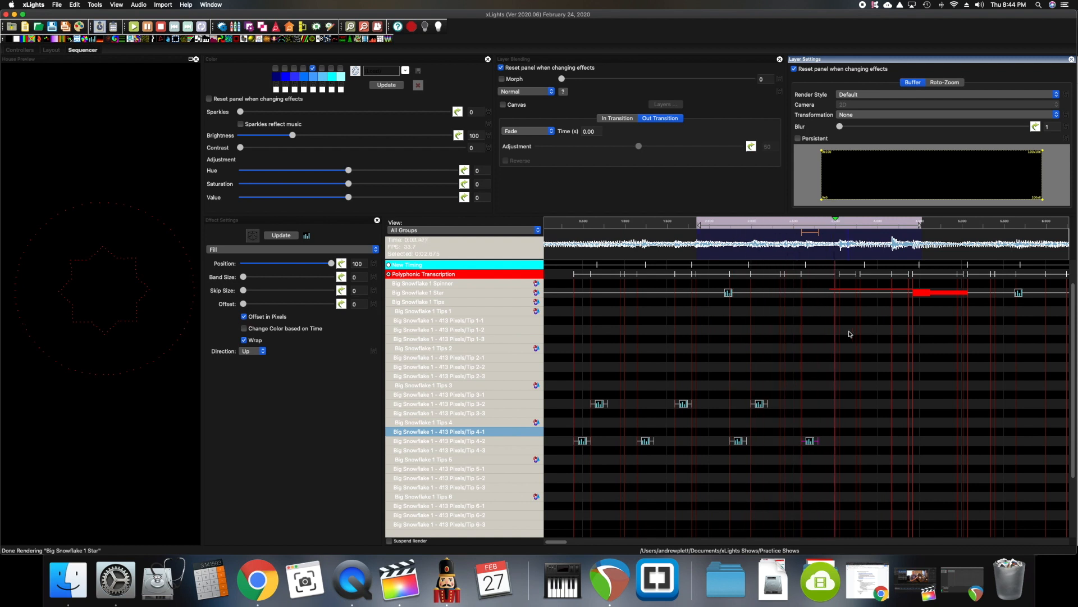
Step: Place a Fill effect on Tip 1-2 at about 3.55 seconds and one on Tip 2-2 stretched from about 4.2 to 4.5 seconds
{"action": "left_click_drag", "start_coordinate": [841, 331], "coordinate": [854, 331]}
{"action": "left_click_drag", "start_coordinate": [896, 370], "coordinate": [909, 368]}
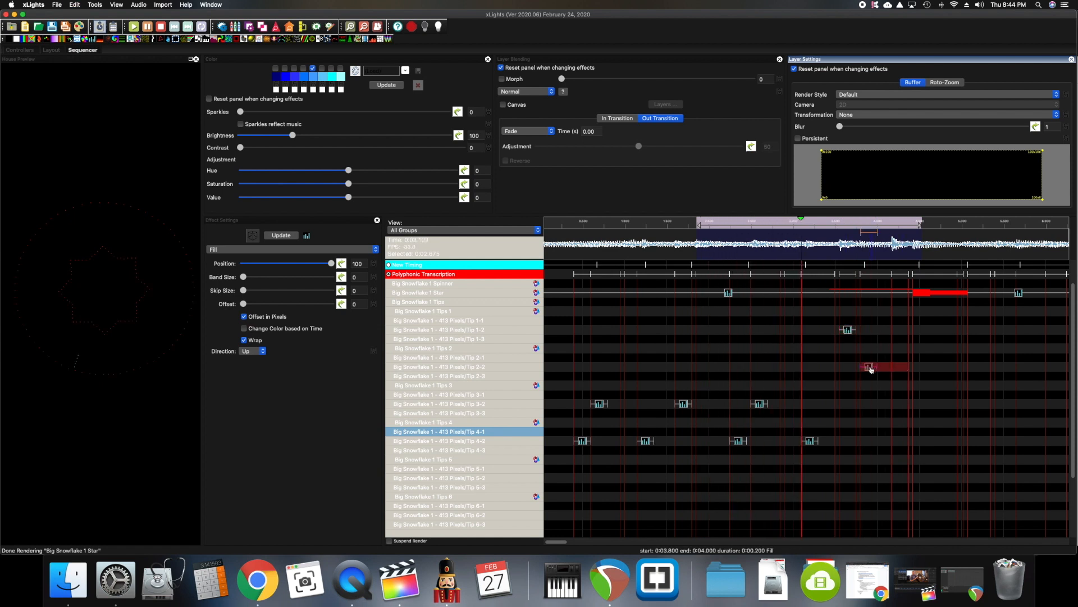
{"action": "left_click_drag", "start_coordinate": [909, 368], "coordinate": [920, 368]}
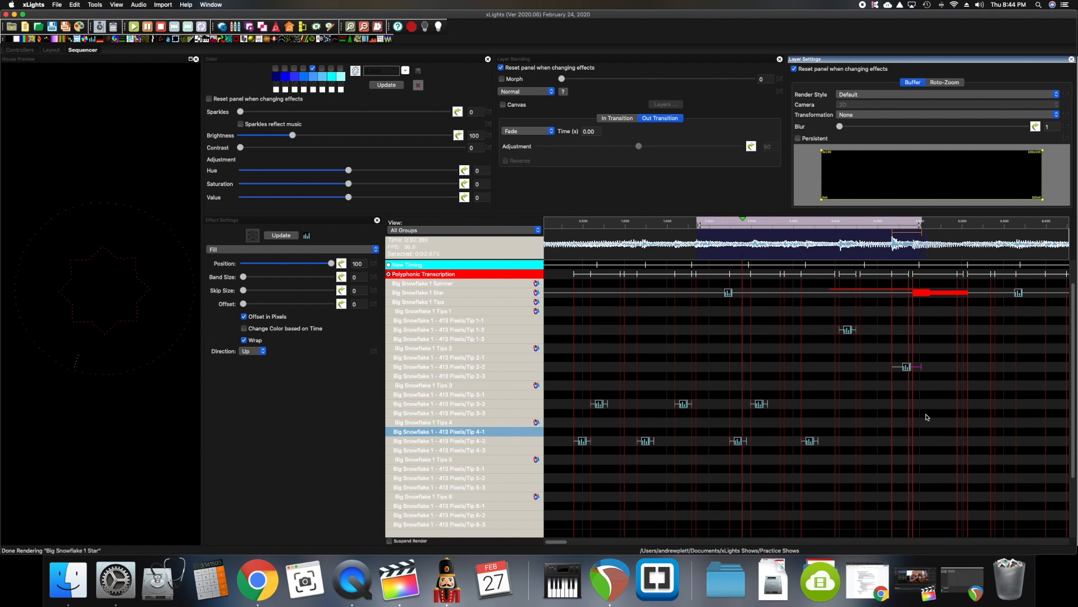
Step: Hide the Polyphonic Transcription lines and copy all the Fill effects placed on Tips 1-2, 2-2, 3-2 and 4-2
{"action": "left_click", "coordinate": [389, 274]}
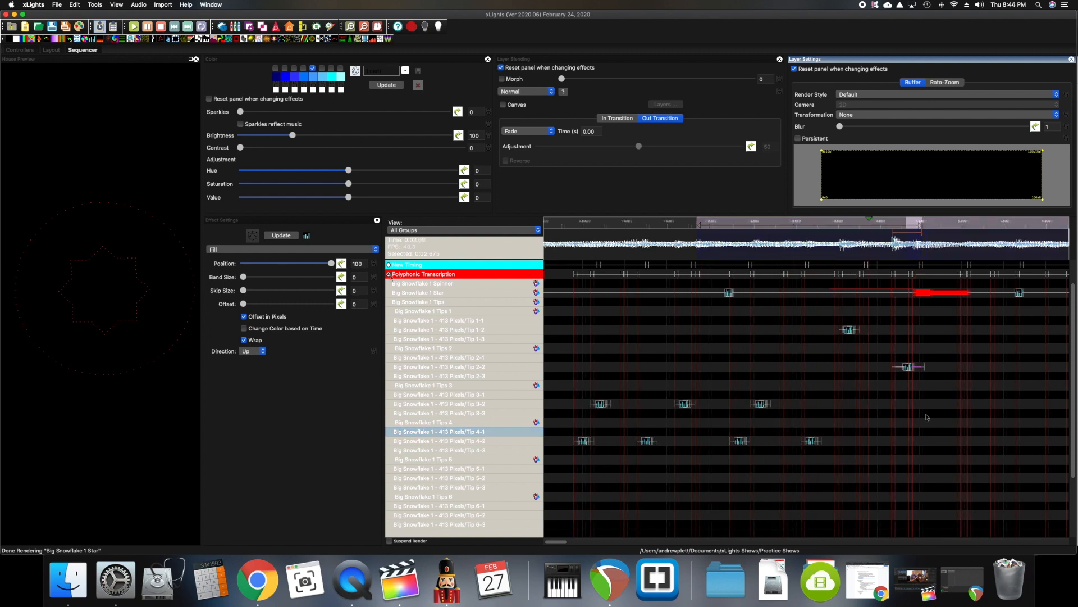
{"action": "scroll", "coordinate": [391, 276], "scroll_direction": "up", "scroll_amount": 3}
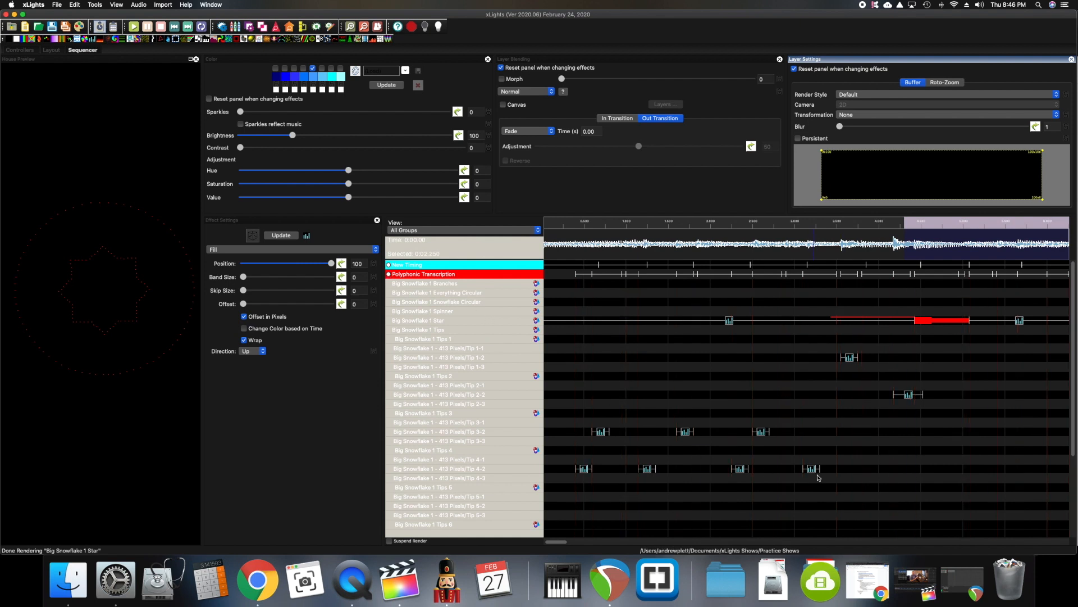
{"action": "left_click_drag", "start_coordinate": [946, 357], "coordinate": [578, 489]}
{"action": "scroll", "coordinate": [917, 497], "scroll_direction": "right", "scroll_amount": 5}
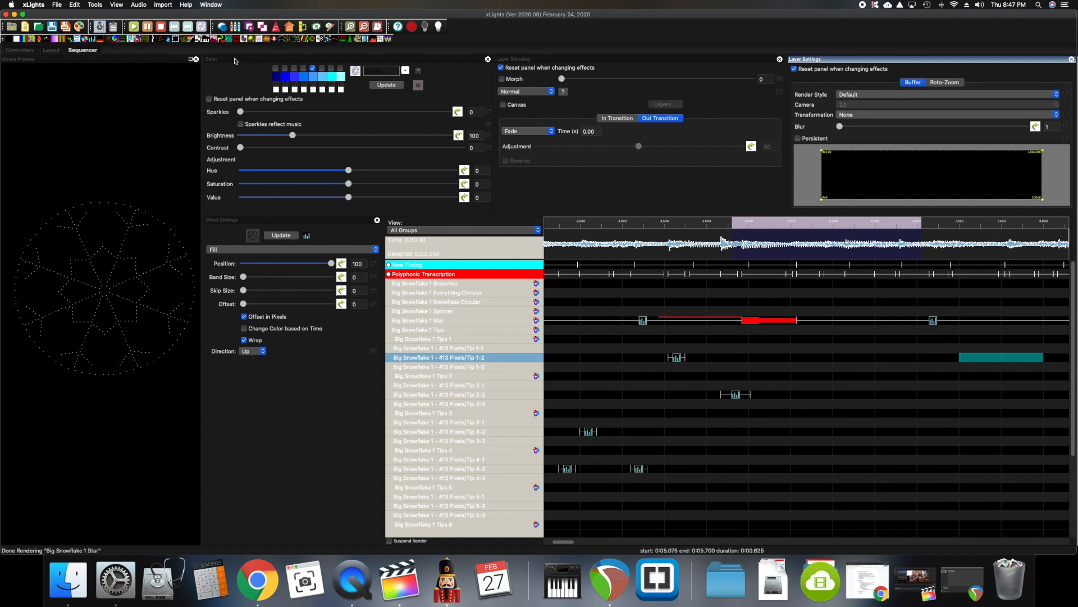
Step: Loop playback of the marked section from about 4.3 to 6.6 seconds and check it against the Polyphonic Transcription lines
{"action": "left_click", "coordinate": [203, 27]}
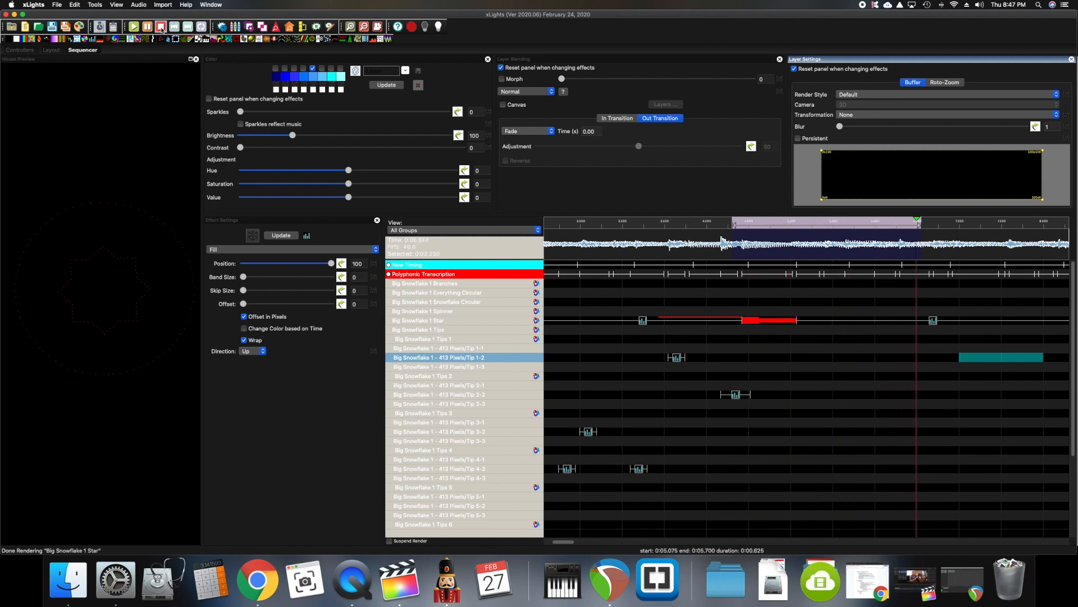
{"action": "left_click", "coordinate": [400, 269]}
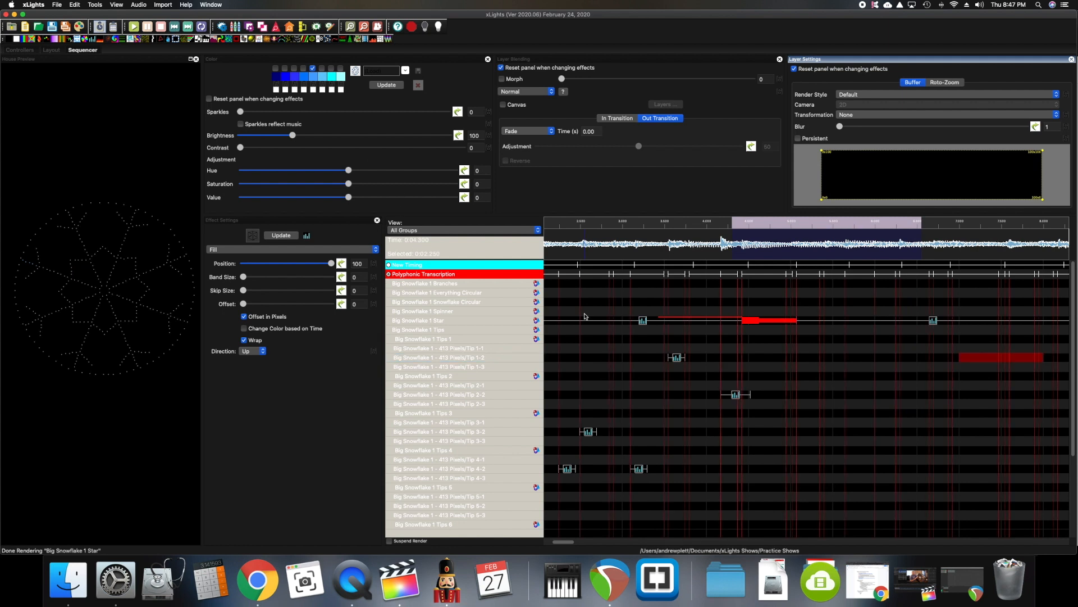
{"action": "scroll", "coordinate": [814, 382], "scroll_direction": "right", "scroll_amount": 2}
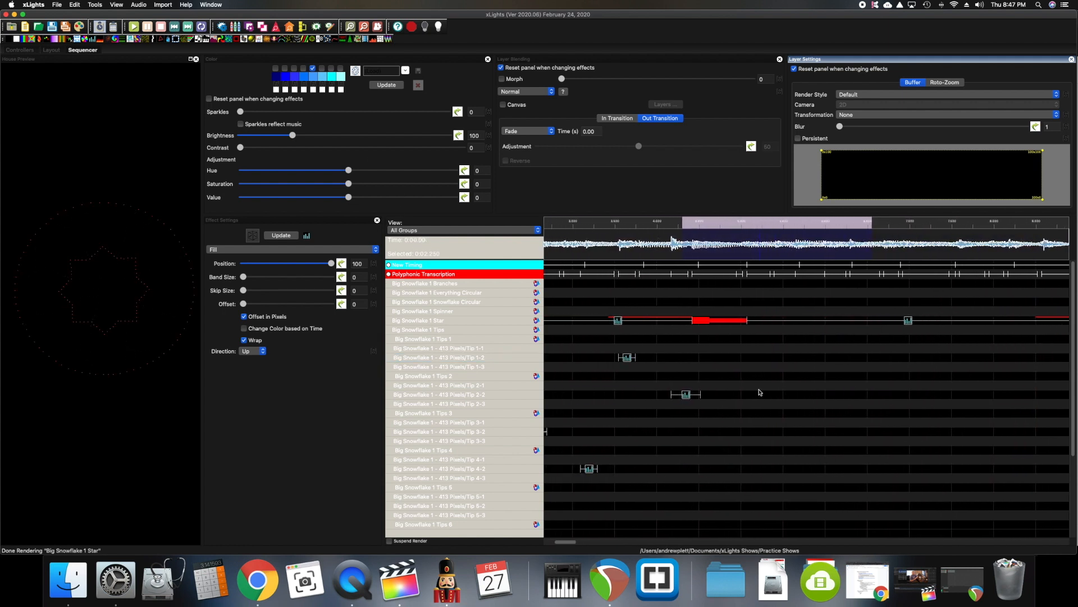
Step: Paste the copied tip Fill effects farther along the timeline, anchored on Tip 1-2 at about 10.8 seconds
{"action": "scroll", "coordinate": [759, 392], "scroll_direction": "right", "scroll_amount": 1}
{"action": "scroll", "coordinate": [842, 376], "scroll_direction": "down", "scroll_amount": 3}
{"action": "left_click", "coordinate": [1001, 358]}
{"action": "key", "text": "cmd+v"}
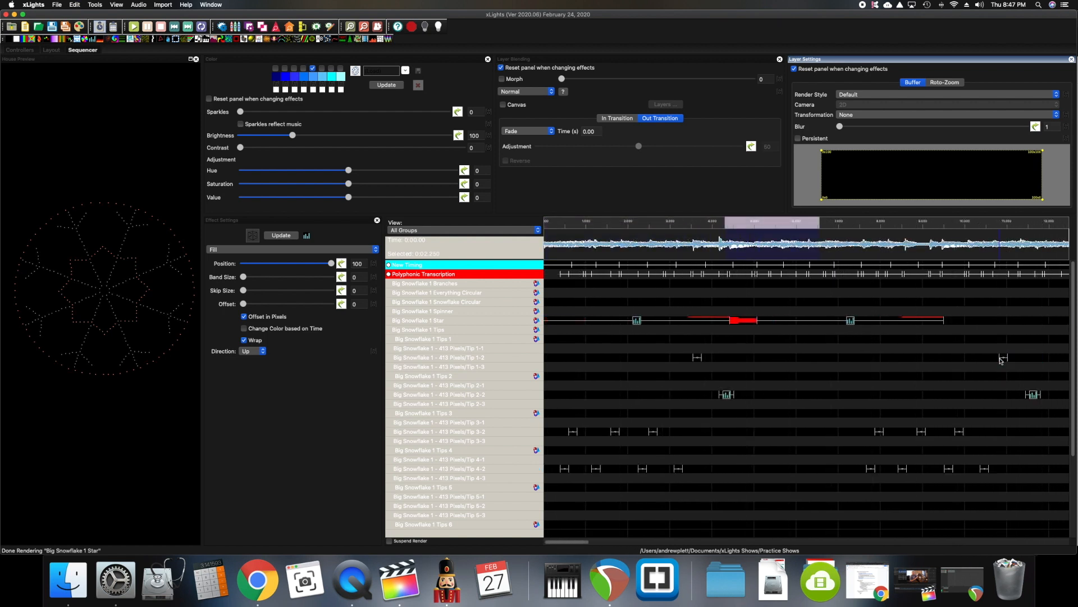
Step: Select all the pasted tip Fill effects and nudge them about two seconds earlier against the Polyphonic Transcription lines
{"action": "left_click_drag", "start_coordinate": [1063, 361], "coordinate": [830, 491]}
{"action": "left_click", "coordinate": [389, 274]}
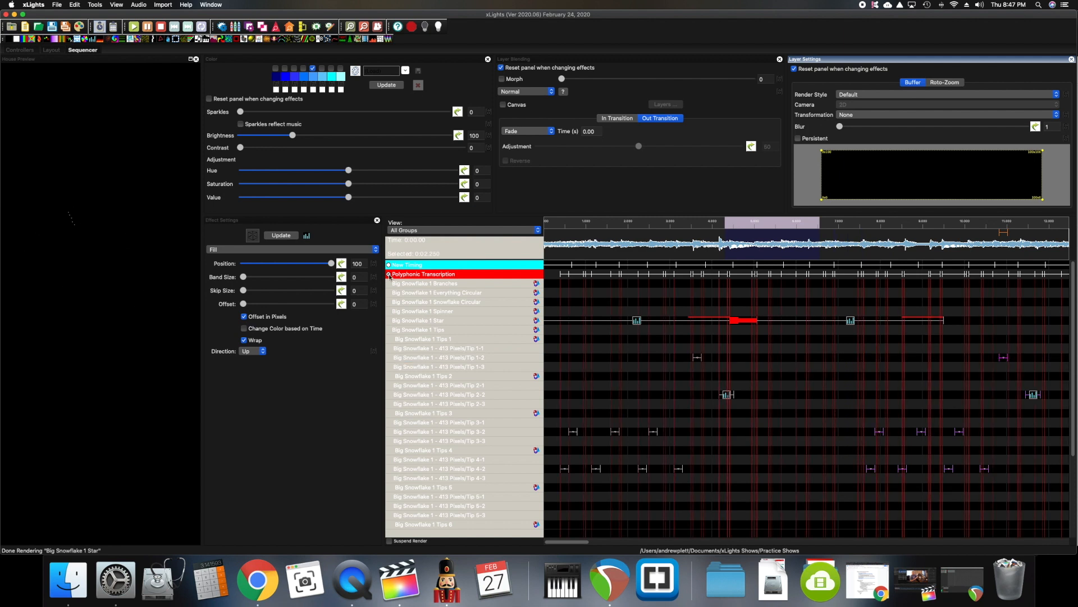
{"action": "key", "text": "Left"}
{"action": "key", "text": "Left"}
{"action": "key", "text": "Left"}
{"action": "key", "text": "Left"}
{"action": "key", "text": "Left"}
{"action": "key", "text": "Left"}
{"action": "key", "text": "Left"}
{"action": "key", "text": "Left"}
{"action": "key", "text": "Left"}
{"action": "key", "text": "Left"}
{"action": "key", "text": "Left"}
{"action": "key", "text": "Left"}
{"action": "key", "text": "Left"}
{"action": "key", "text": "Left"}
{"action": "key", "text": "Left"}
{"action": "key", "text": "Left"}
{"action": "key", "text": "Left"}
{"action": "key", "text": "Left"}
{"action": "key", "text": "Left"}
{"action": "key", "text": "Left"}
{"action": "key", "text": "Left"}
{"action": "key", "text": "Left"}
{"action": "key", "text": "Left"}
{"action": "key", "text": "Left"}
{"action": "key", "text": "Left"}
{"action": "key", "text": "Left"}
{"action": "key", "text": "Left"}
{"action": "key", "text": "Left"}
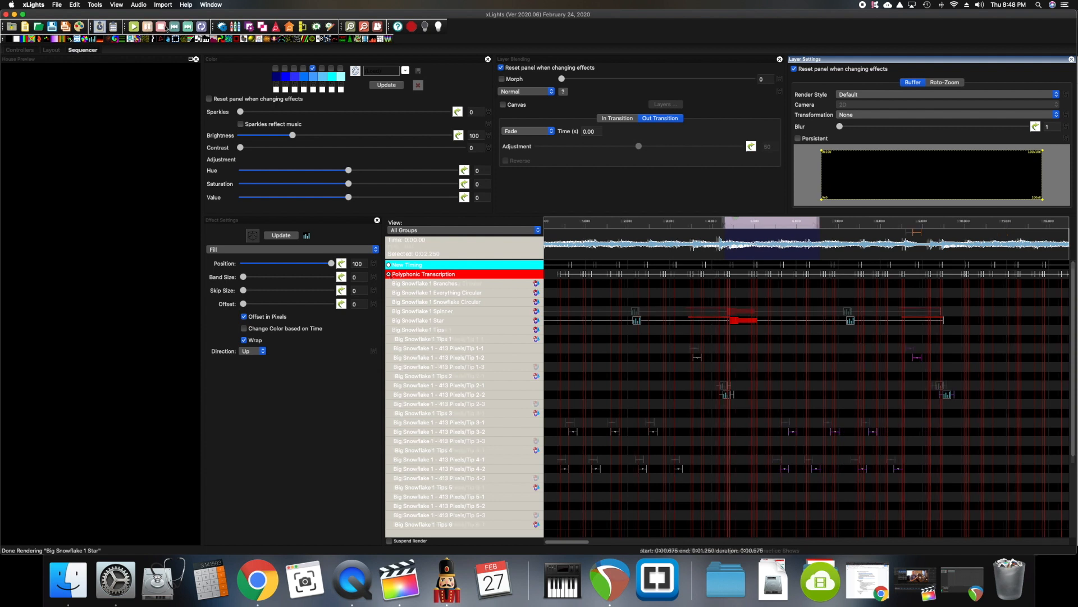
{"action": "left_click", "coordinate": [165, 27]}
{"action": "scroll", "coordinate": [758, 458], "scroll_direction": "down", "scroll_amount": 1}
{"action": "key", "text": "Left"}
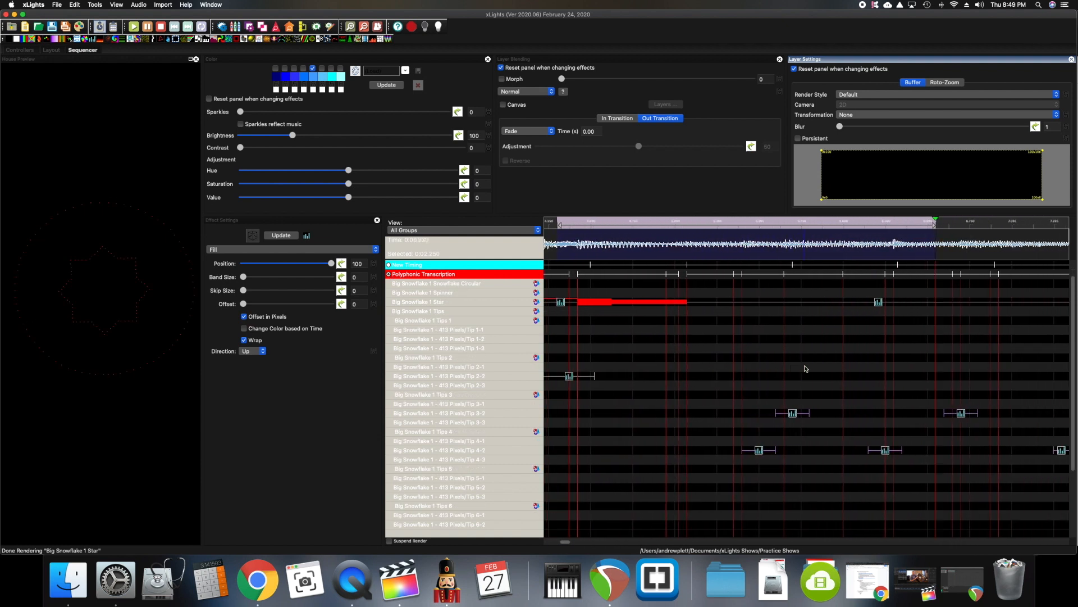
Step: Align the first pasted Fill effects on Tip 3-2 and Tip 4-2 individually with their Polyphonic Transcription marks
{"action": "left_click", "coordinate": [787, 367]}
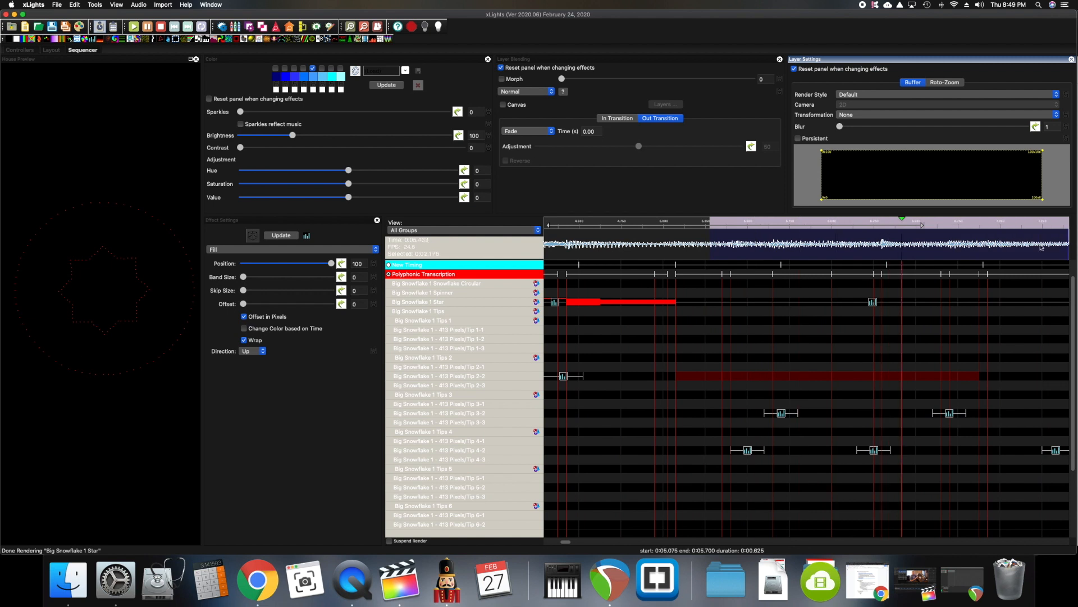
{"action": "left_click", "coordinate": [781, 416]}
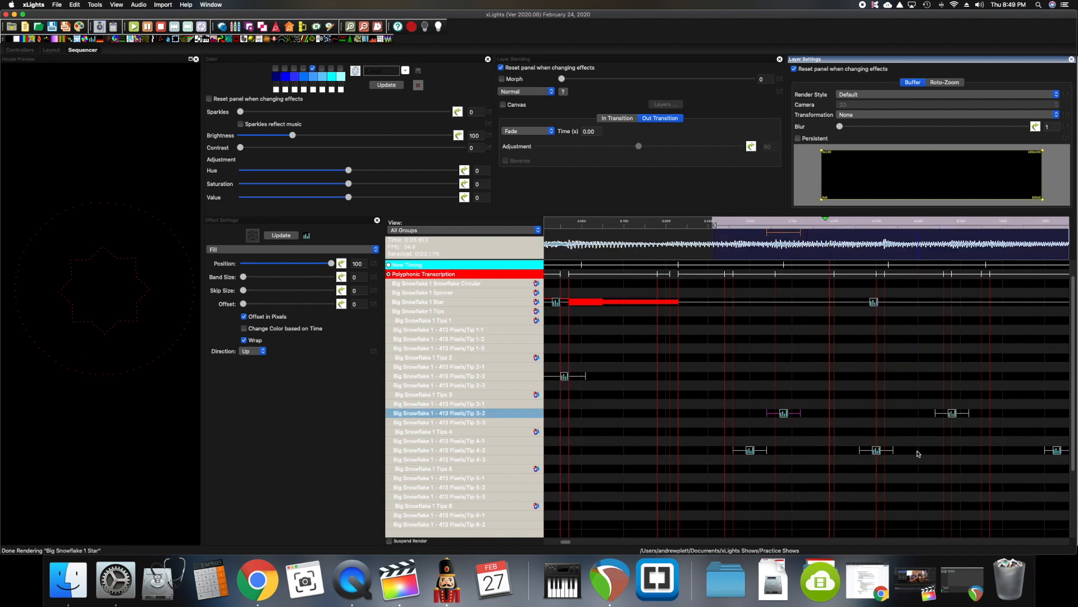
{"action": "scroll", "coordinate": [809, 433], "scroll_direction": "right", "scroll_amount": 5}
{"action": "scroll", "coordinate": [809, 433], "scroll_direction": "up", "scroll_amount": 2}
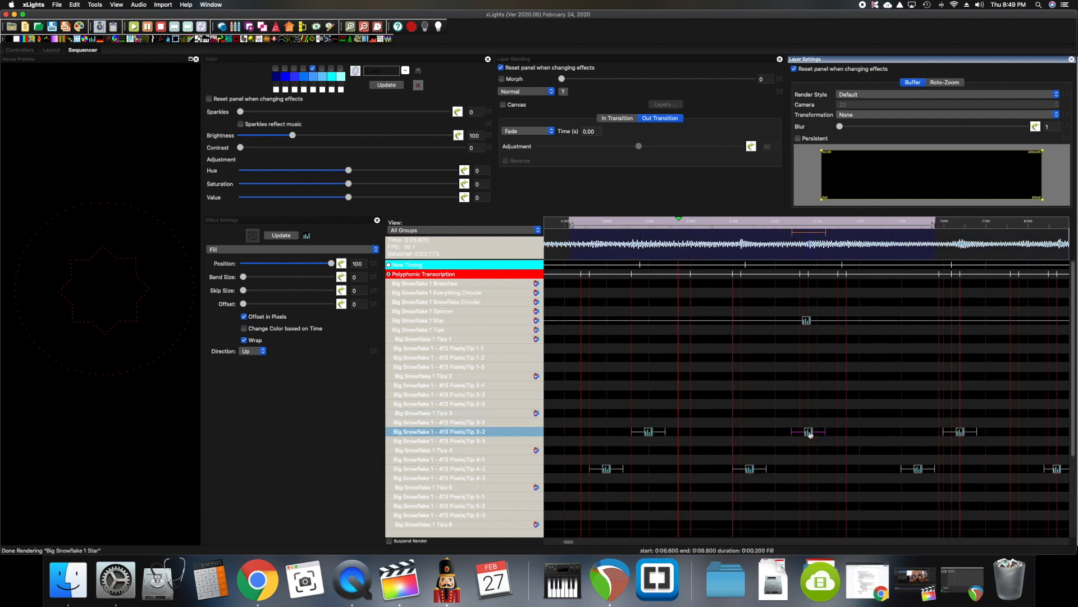
Step: Align the remaining pasted Fill effects with their timing marks, including the last Tip 4-2 effect at 8.100 seconds and the Tip 2-2 effect
{"action": "scroll", "coordinate": [811, 435], "scroll_direction": "right", "scroll_amount": 3}
{"action": "left_click", "coordinate": [775, 469]}
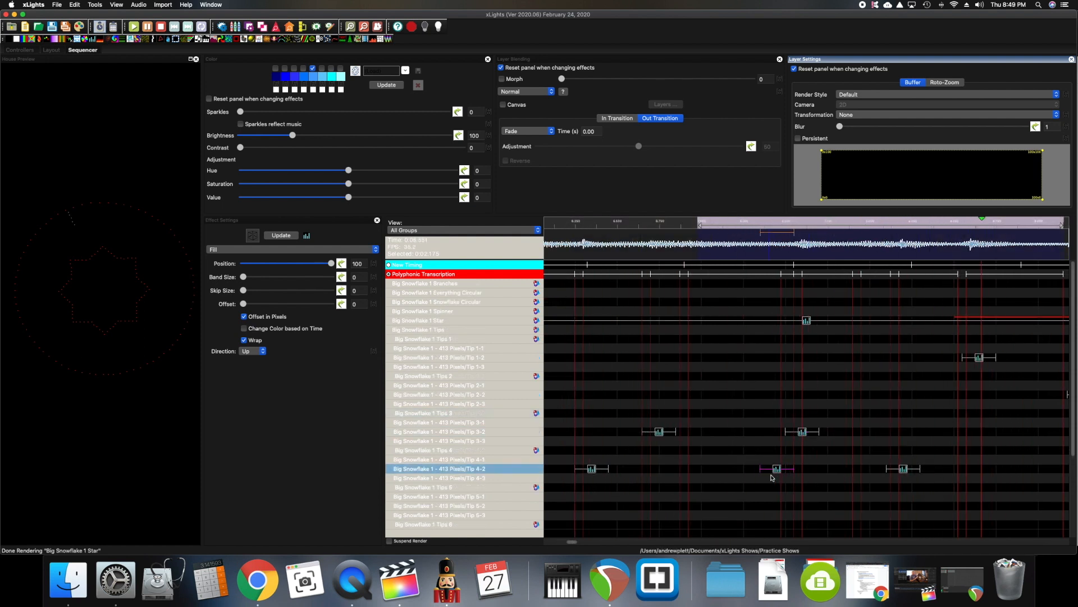
{"action": "left_click_drag", "start_coordinate": [789, 433], "coordinate": [805, 436]}
{"action": "left_click", "coordinate": [905, 473]}
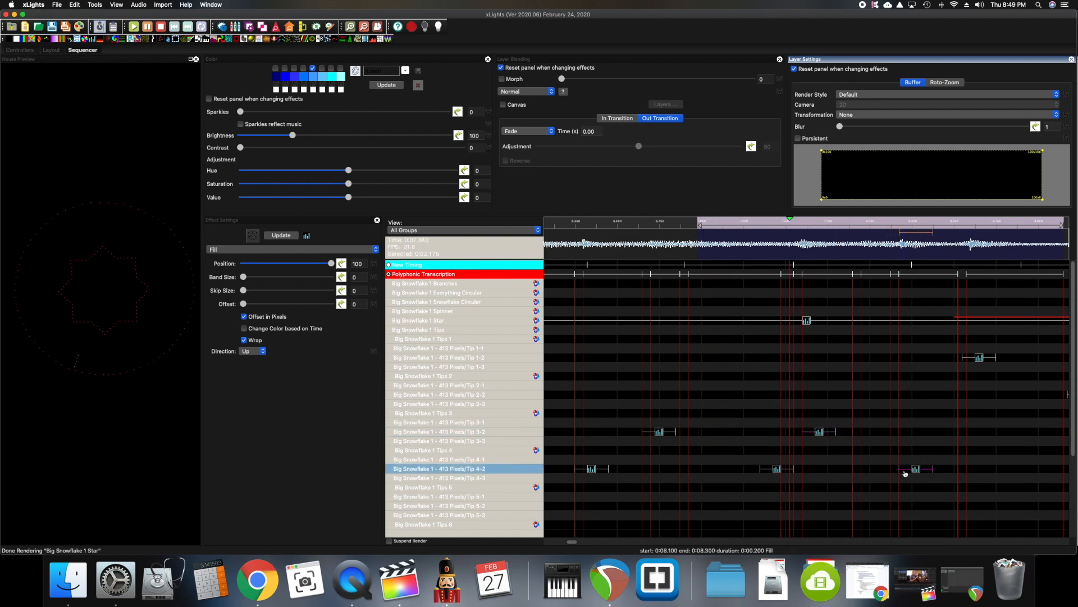
{"action": "left_click", "coordinate": [971, 395]}
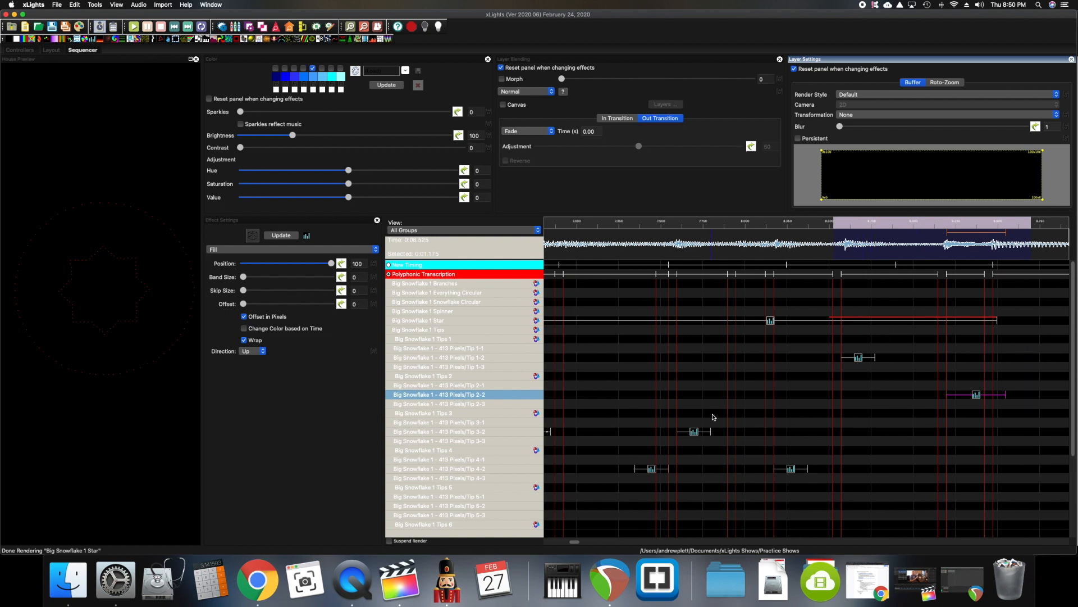
Step: Set the audio playback speed to full and play the first ten seconds or so of the sequence
{"action": "scroll", "coordinate": [714, 414], "scroll_direction": "down", "scroll_amount": 3}
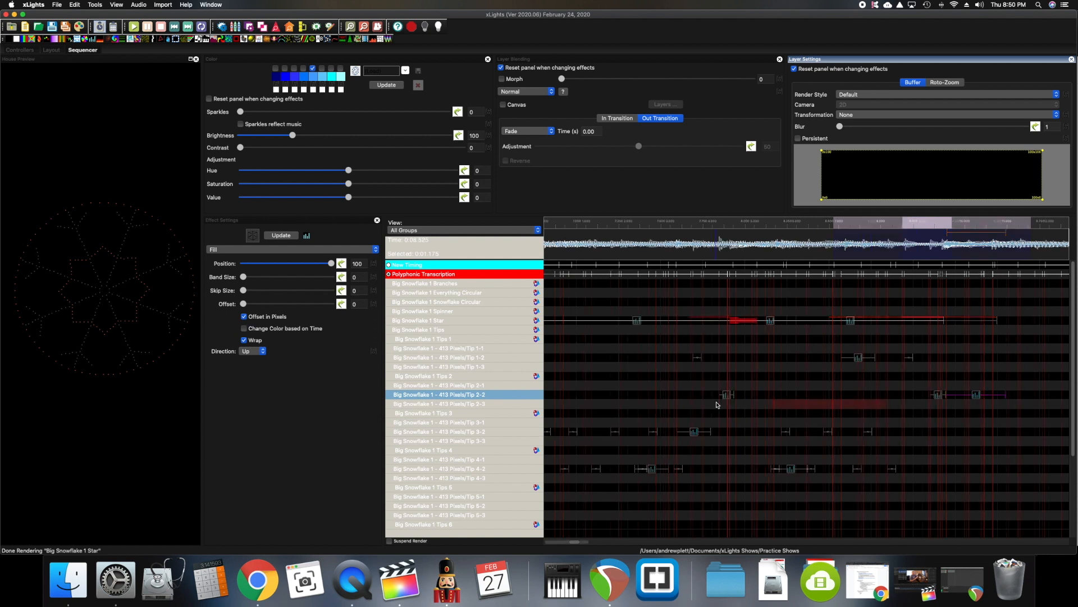
{"action": "left_click", "coordinate": [138, 4]}
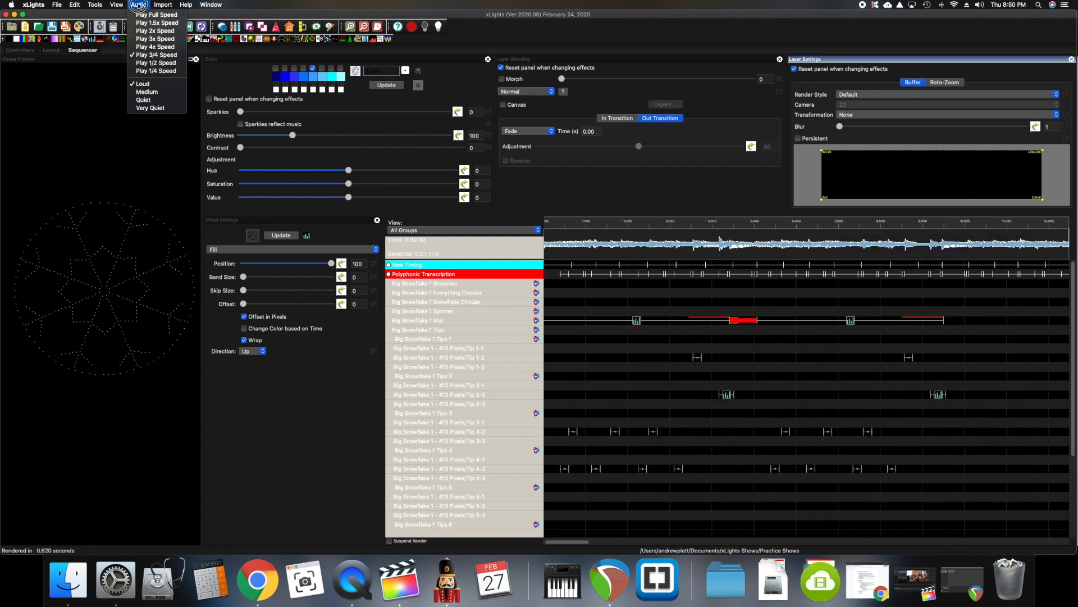
{"action": "left_click", "coordinate": [147, 15]}
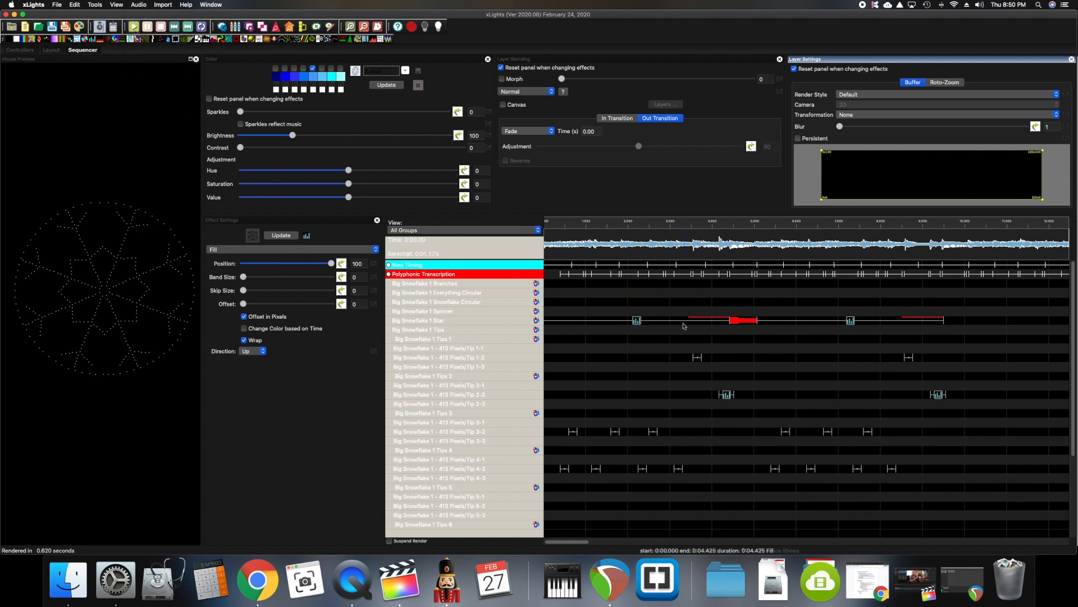
{"action": "left_click", "coordinate": [134, 28]}
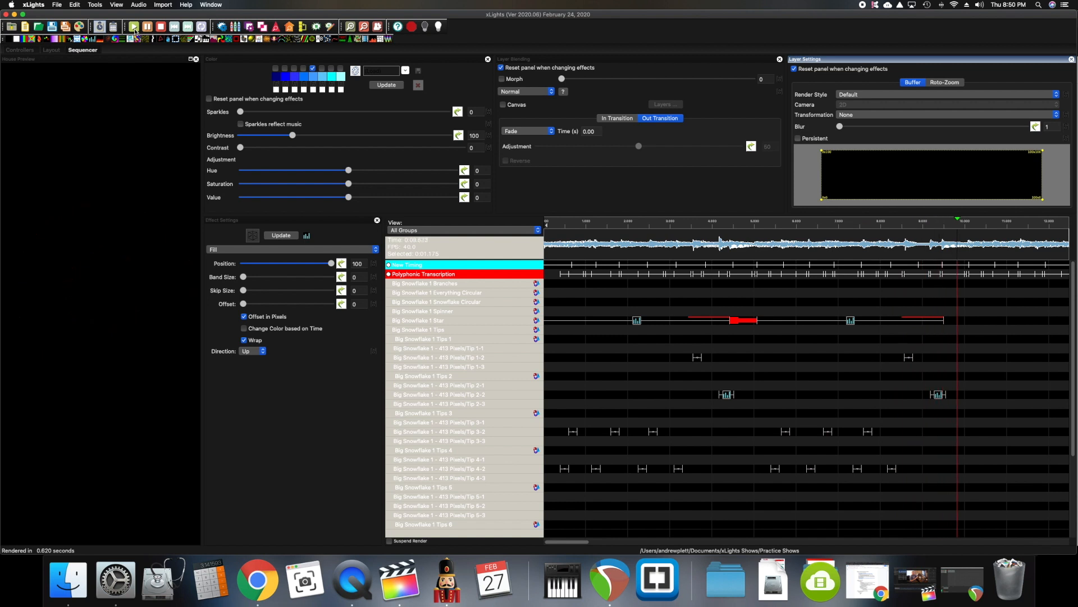
{"action": "left_click", "coordinate": [161, 27]}
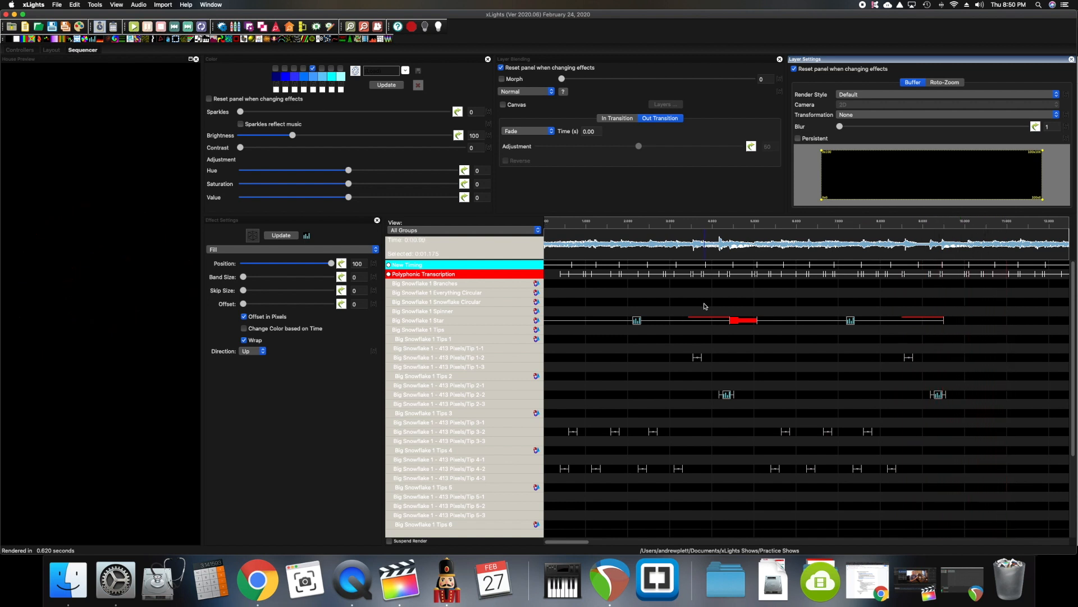
Step: Copy all the Fill effects on Tip 4-2 and paste them on Tip 5-2, starting at the first Polyphonic Transcription mark
{"action": "scroll", "coordinate": [664, 330], "scroll_direction": "down", "scroll_amount": 5}
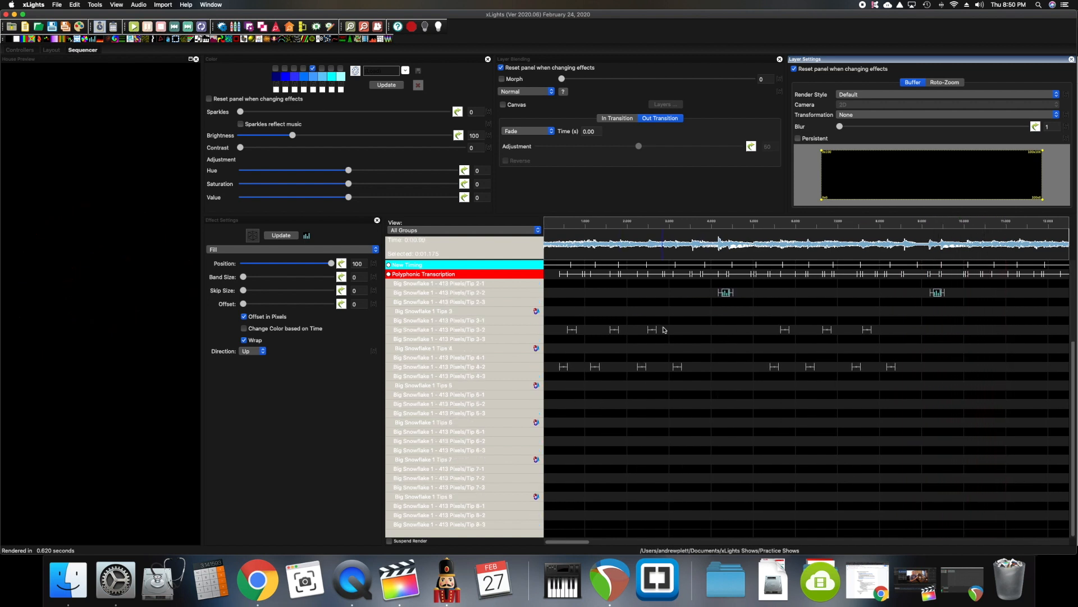
{"action": "scroll", "coordinate": [664, 330], "scroll_direction": "right", "scroll_amount": 1}
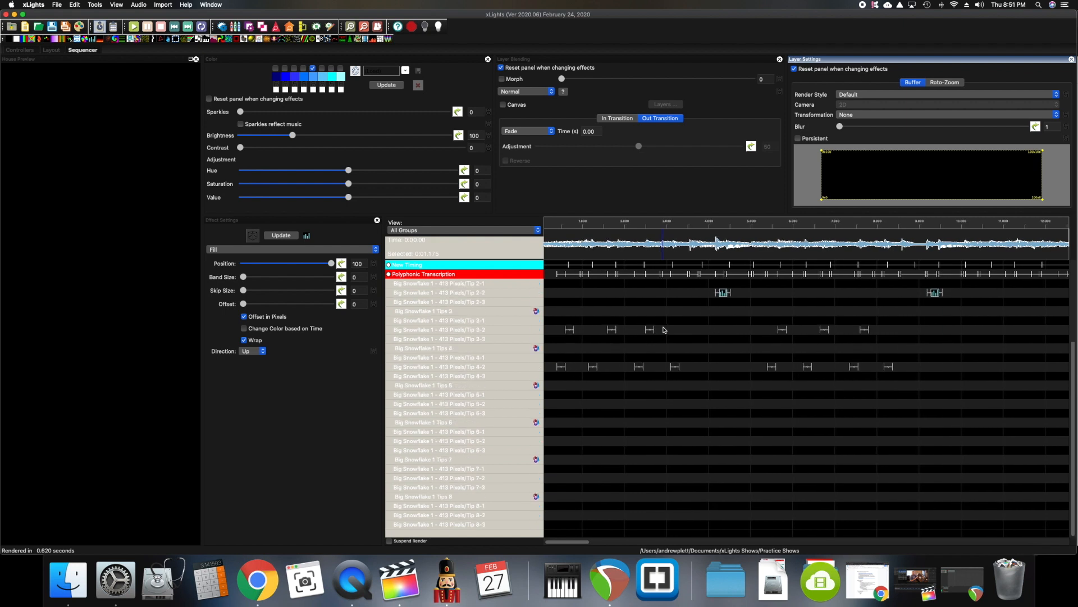
{"action": "scroll", "coordinate": [664, 330], "scroll_direction": "left", "scroll_amount": 1}
{"action": "left_click_drag", "start_coordinate": [910, 366], "coordinate": [578, 363]}
{"action": "scroll", "coordinate": [969, 437], "scroll_direction": "up", "scroll_amount": 3}
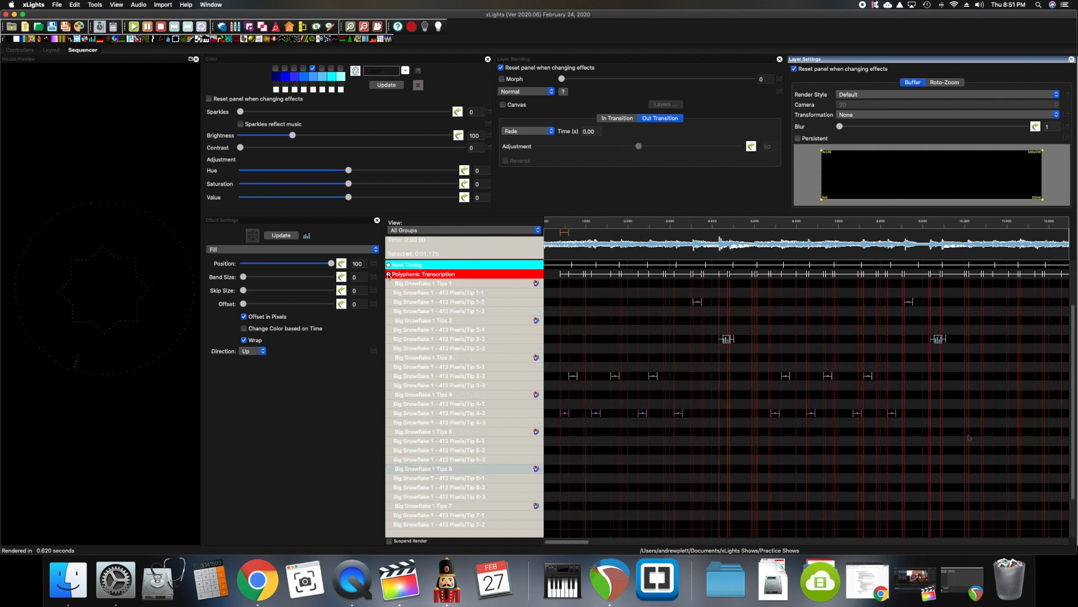
{"action": "scroll", "coordinate": [618, 382], "scroll_direction": "down", "scroll_amount": 3}
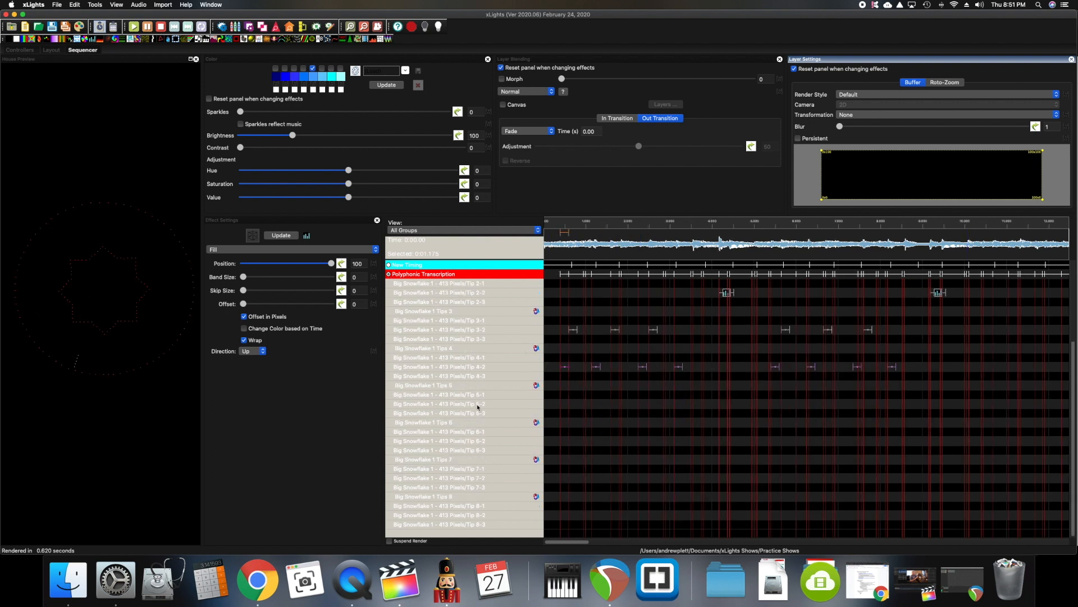
{"action": "left_click", "coordinate": [563, 406]}
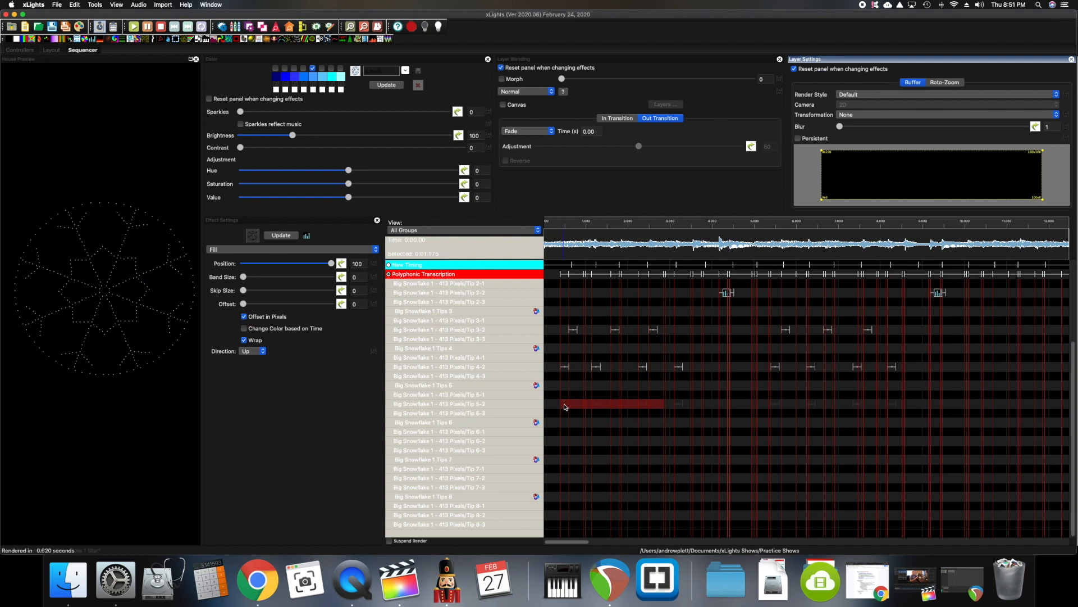
Step: Copy all the Fill effects on Tip 3-2 and paste them on Tip 6-2 at a Polyphonic Transcription mark
{"action": "left_click", "coordinate": [389, 274]}
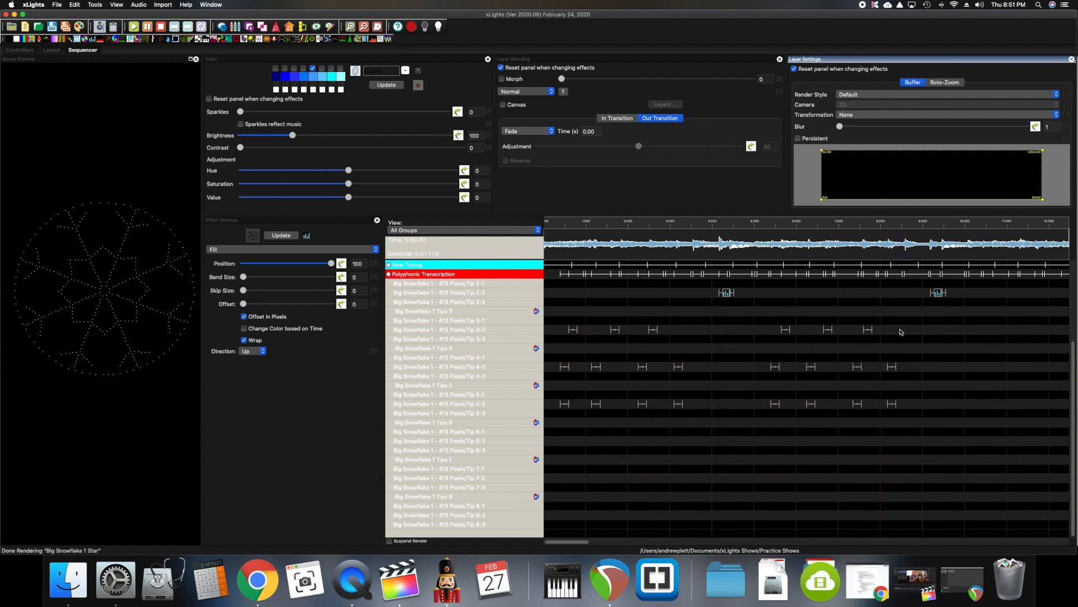
{"action": "left_click_drag", "start_coordinate": [901, 332], "coordinate": [561, 335]}
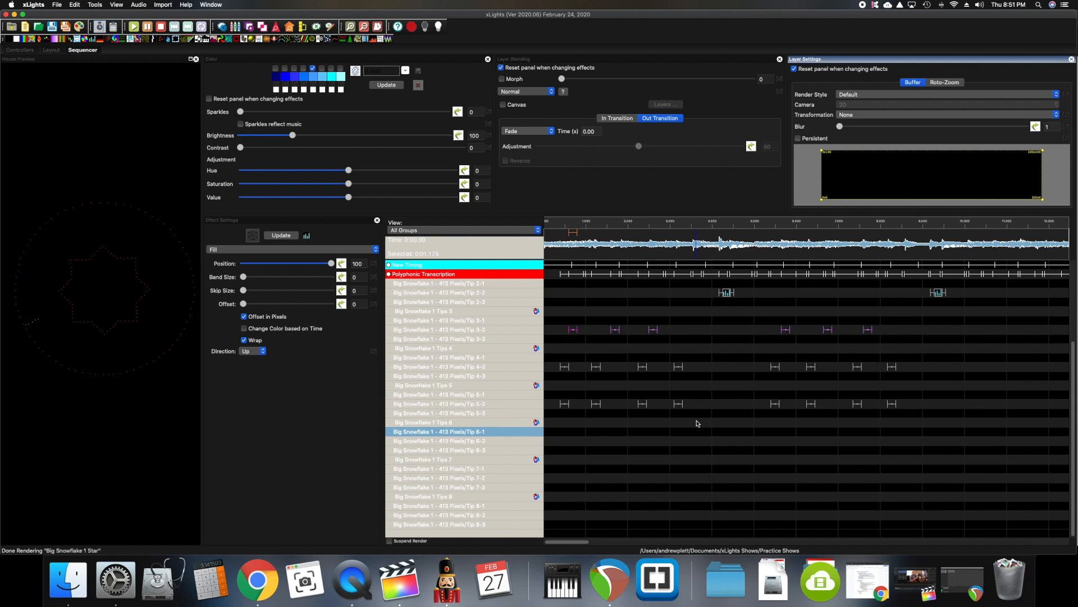
{"action": "scroll", "coordinate": [697, 424], "scroll_direction": "right", "scroll_amount": 1}
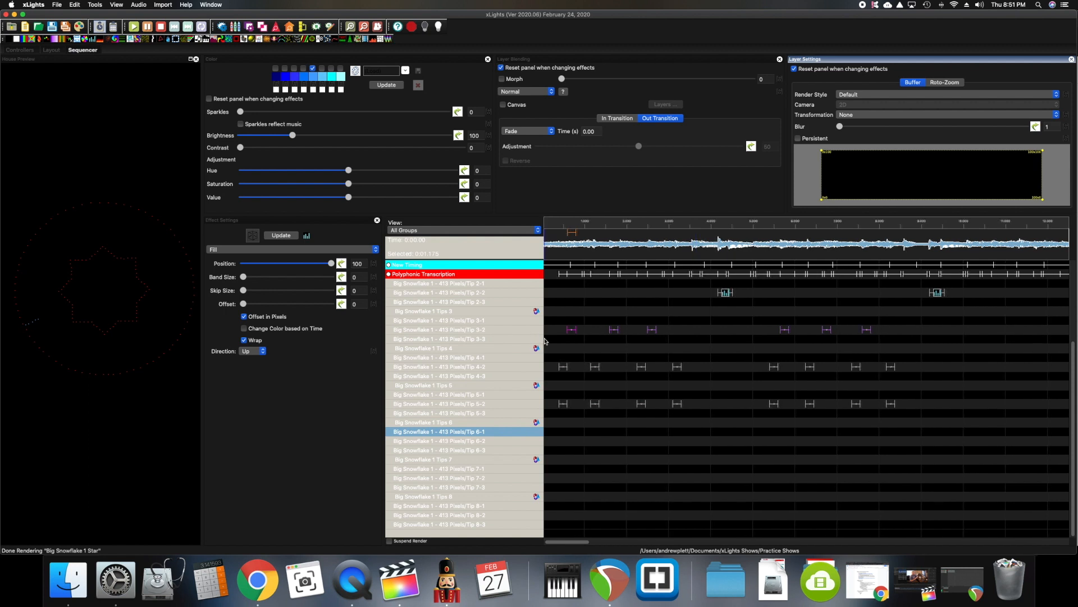
{"action": "left_click", "coordinate": [389, 274]}
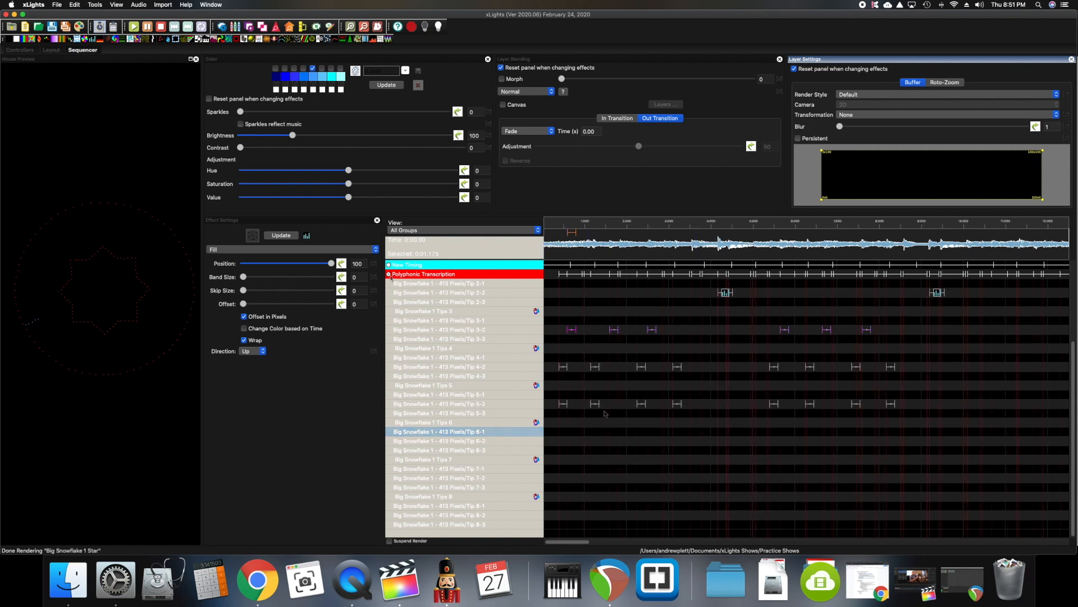
{"action": "left_click", "coordinate": [574, 441]}
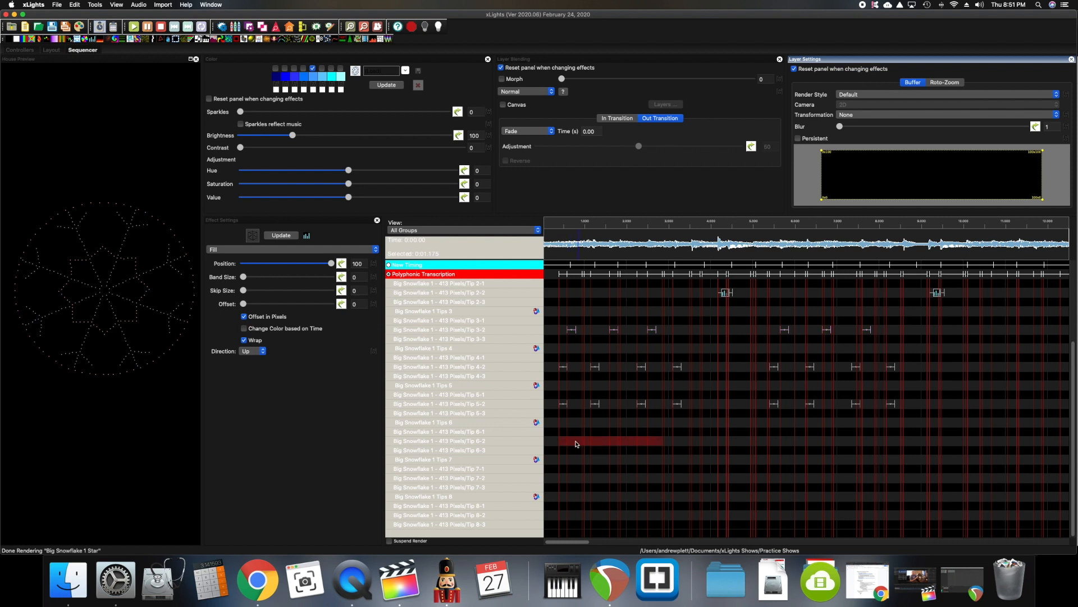
{"action": "scroll", "coordinate": [575, 443], "scroll_direction": "right", "scroll_amount": 2}
{"action": "key", "text": "super+v"}
Step: Shift all the pasted Tip 6-2 Fill effects slightly later so they line up with those on Tip 3-2
{"action": "left_click", "coordinate": [388, 274]}
{"action": "left_click_drag", "start_coordinate": [907, 444], "coordinate": [547, 446]}
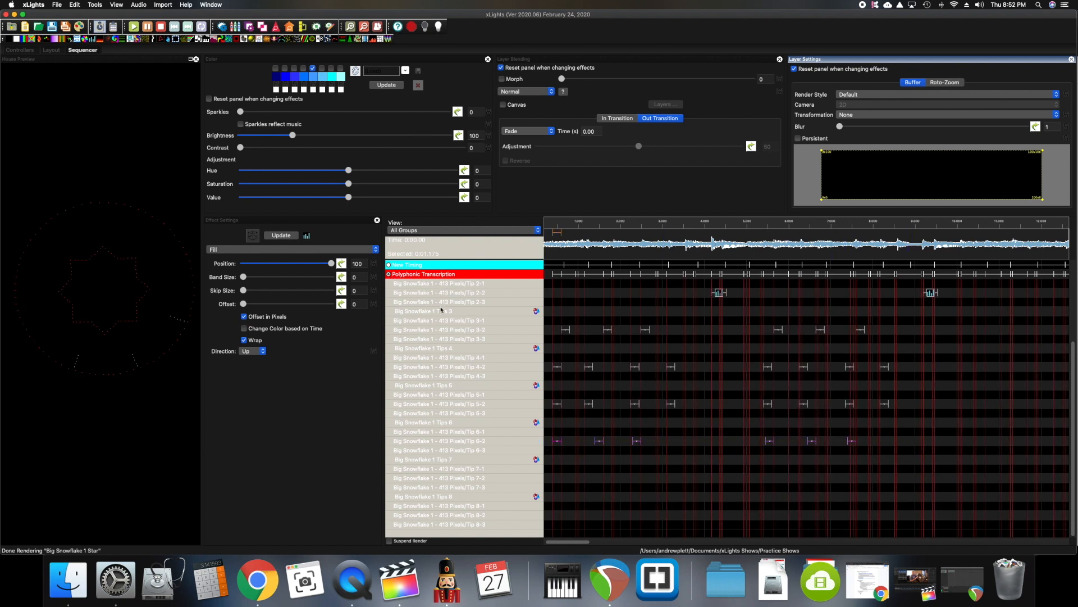
{"action": "key", "text": "Right"}
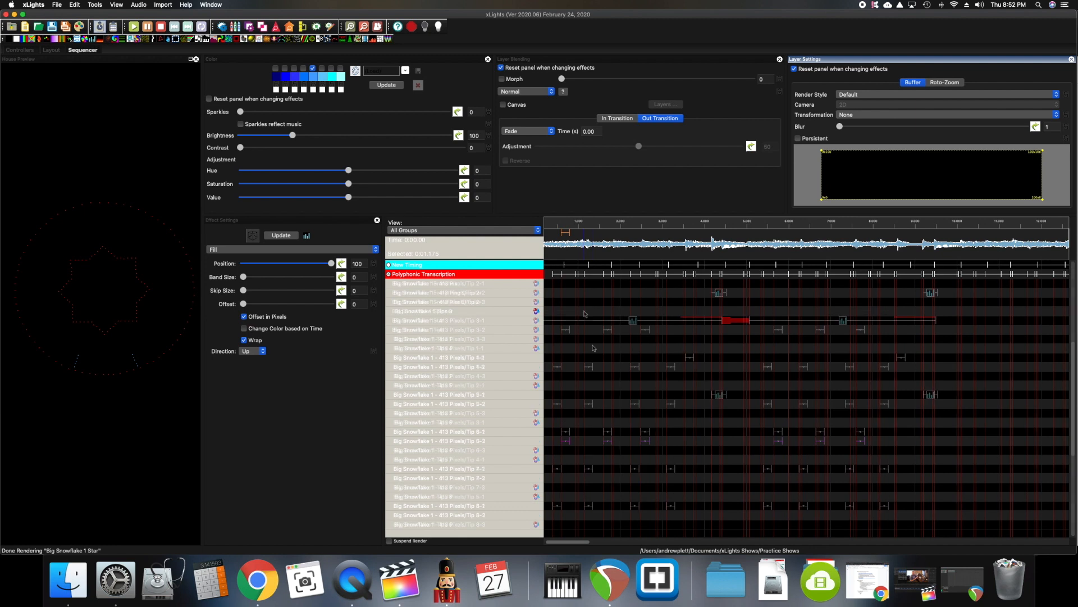
Step: Enlarge the effects grid and copy the two Fill effects on Tip 1-2 to Tip 8-2 at the same times
{"action": "scroll", "coordinate": [592, 348], "scroll_direction": "up", "scroll_amount": 4}
{"action": "left_click_drag", "start_coordinate": [930, 320], "coordinate": [655, 321]}
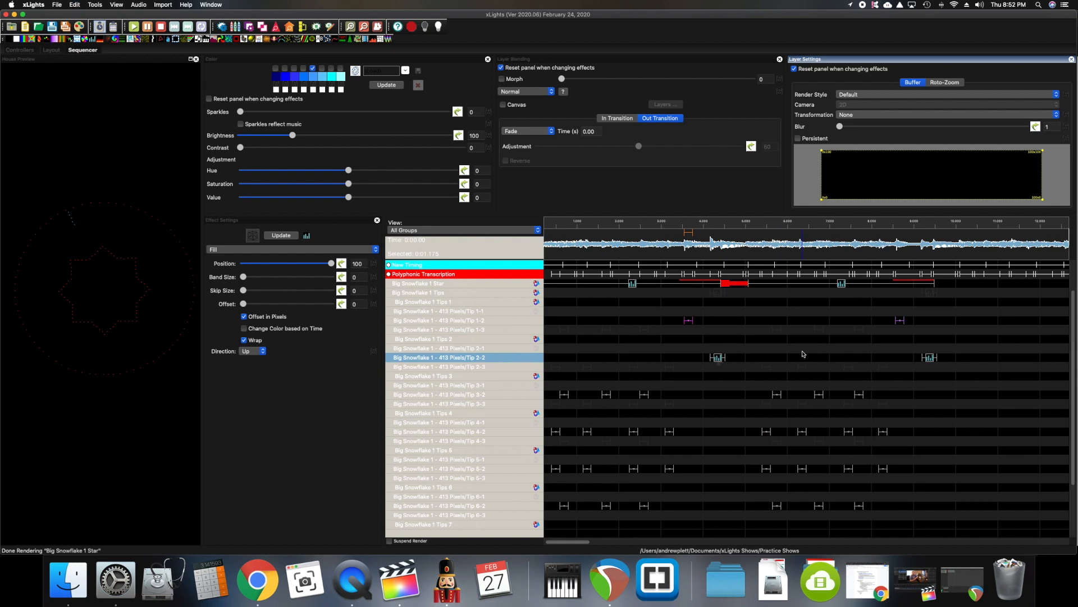
{"action": "scroll", "coordinate": [719, 363], "scroll_direction": "down", "scroll_amount": 4}
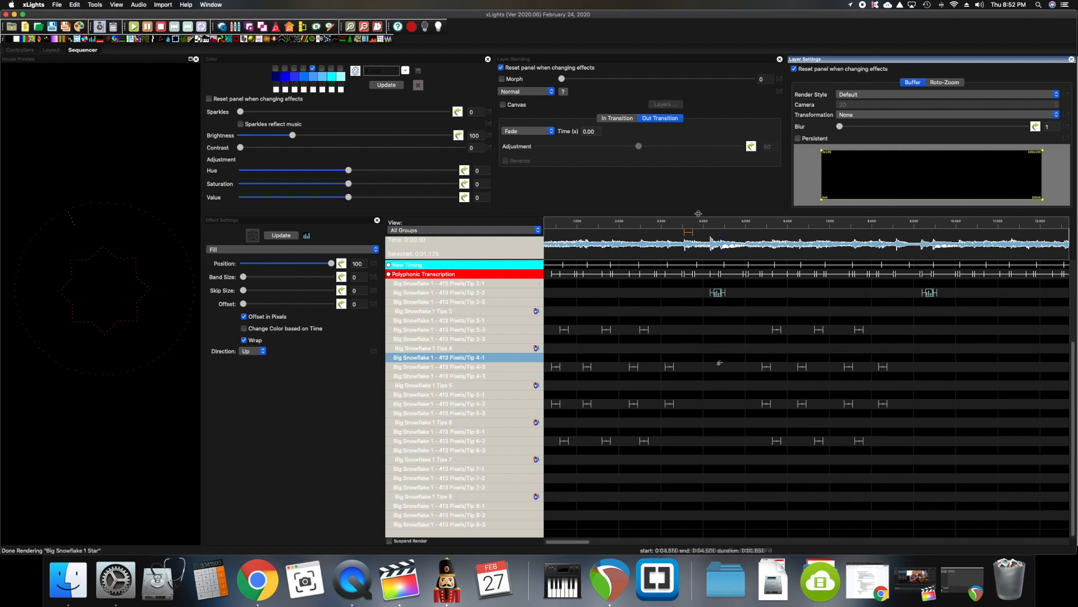
{"action": "left_click_drag", "start_coordinate": [698, 154], "coordinate": [698, 136]}
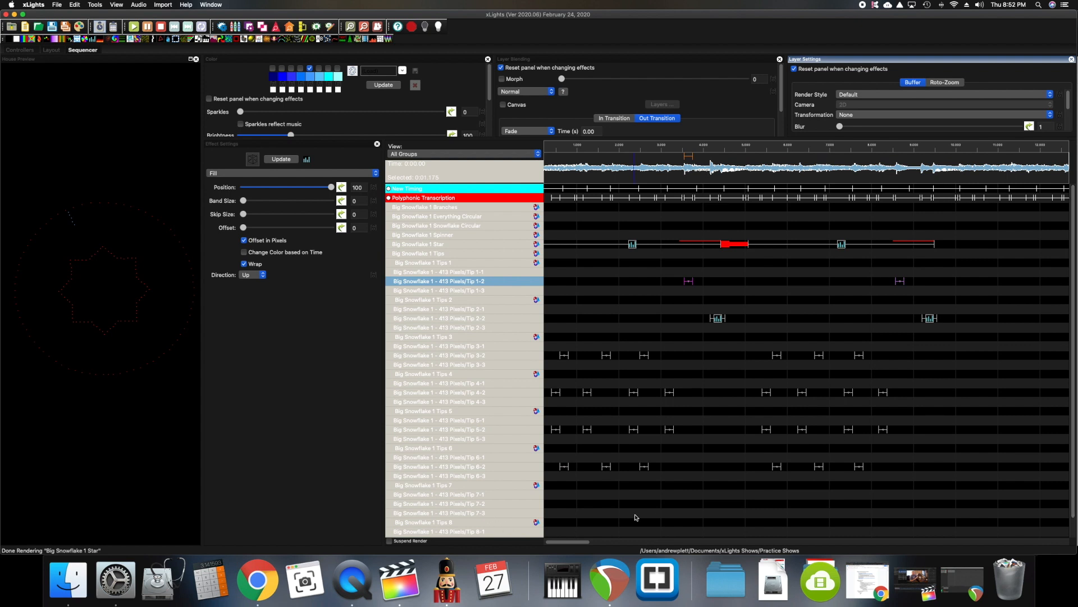
{"action": "scroll", "coordinate": [656, 513], "scroll_direction": "down", "scroll_amount": 1}
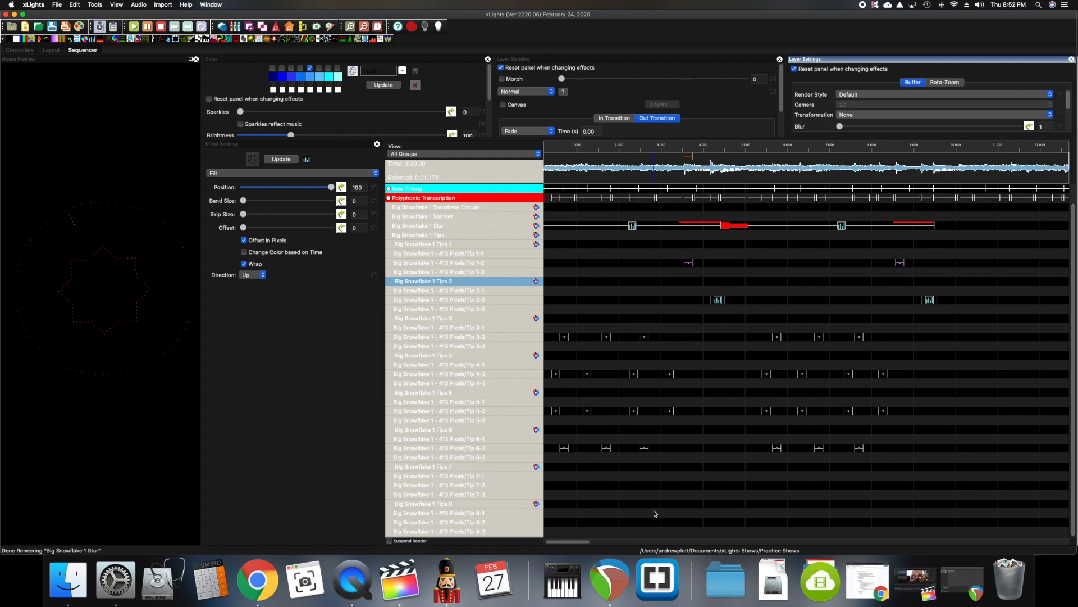
{"action": "left_click", "coordinate": [388, 199]}
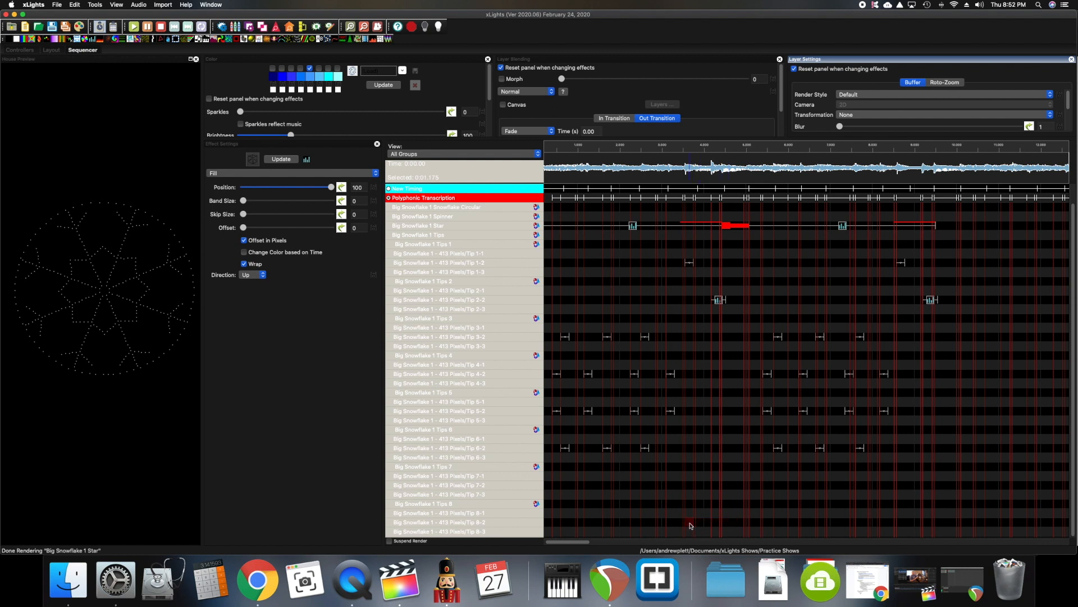
{"action": "key", "text": "super+v"}
{"action": "left_click", "coordinate": [388, 198]}
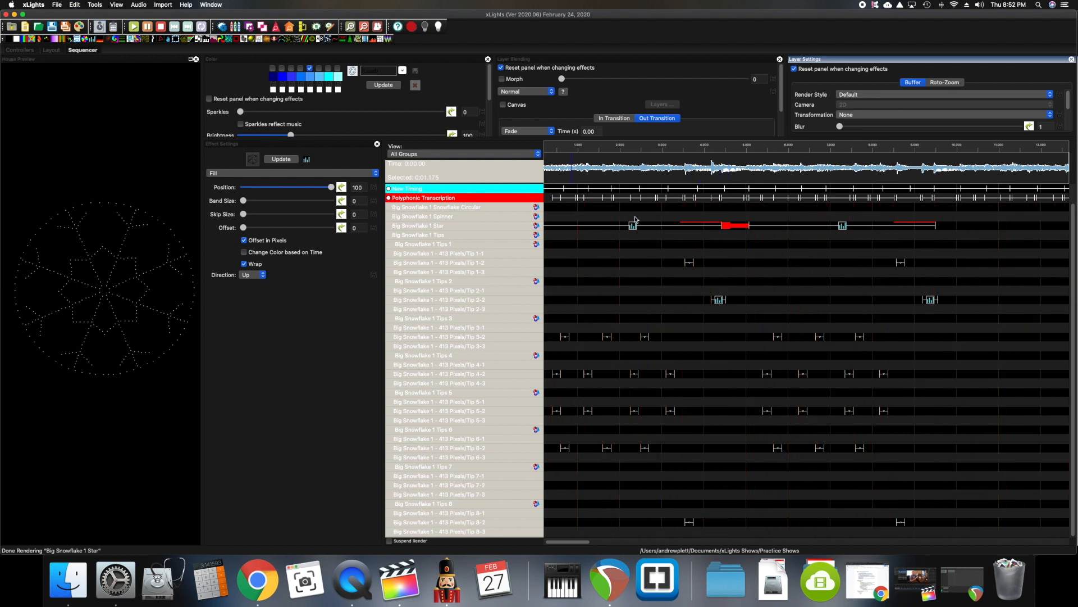
Step: Copy all the effects on Tip 2-2 and paste them on Tip 7-2 at the matching Polyphonic Transcription mark
{"action": "left_click", "coordinate": [388, 197]}
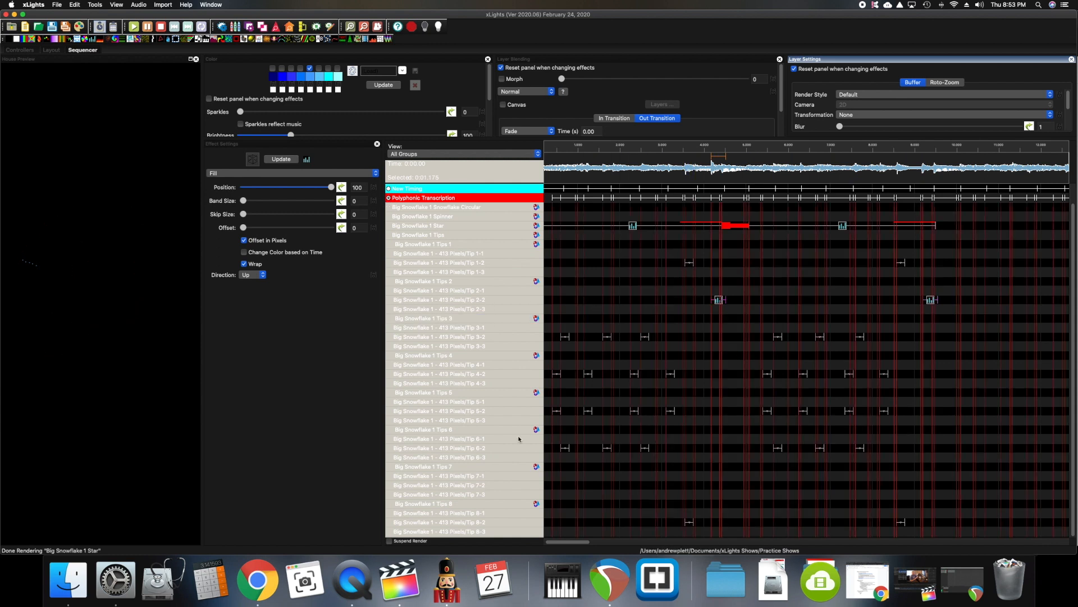
{"action": "key", "text": "ctrl+v"}
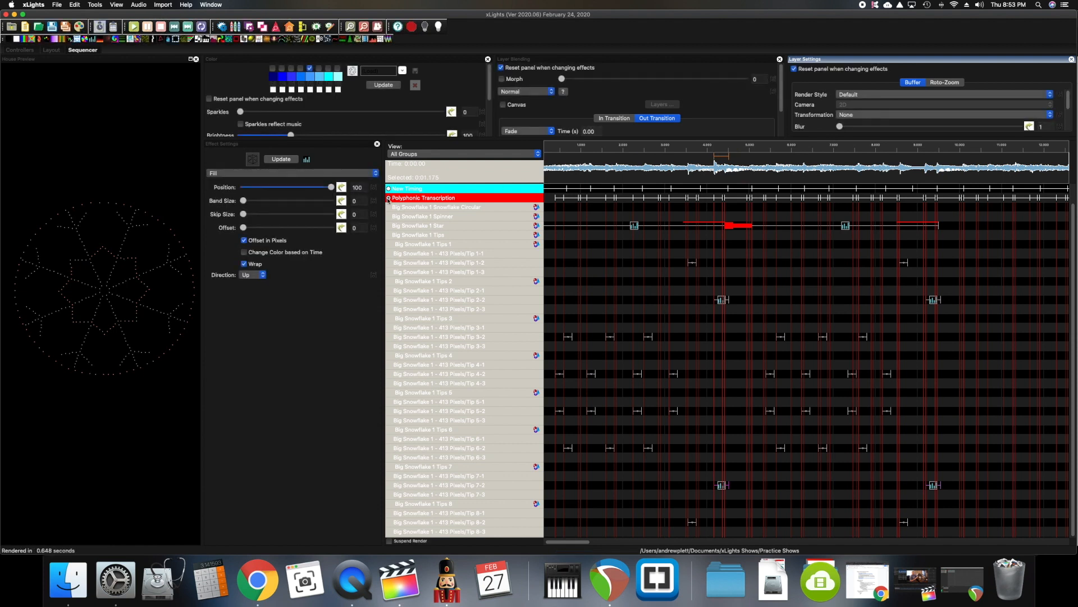
Step: Play the sequence from the start for about ten seconds and stop it
{"action": "left_click", "coordinate": [134, 26]}
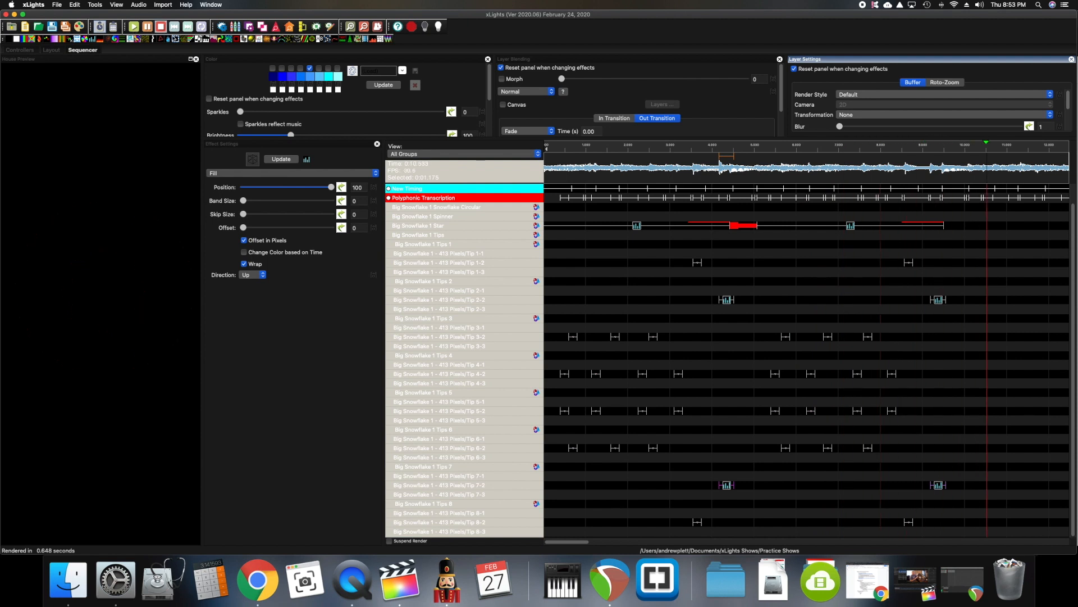
{"action": "left_click", "coordinate": [161, 26]}
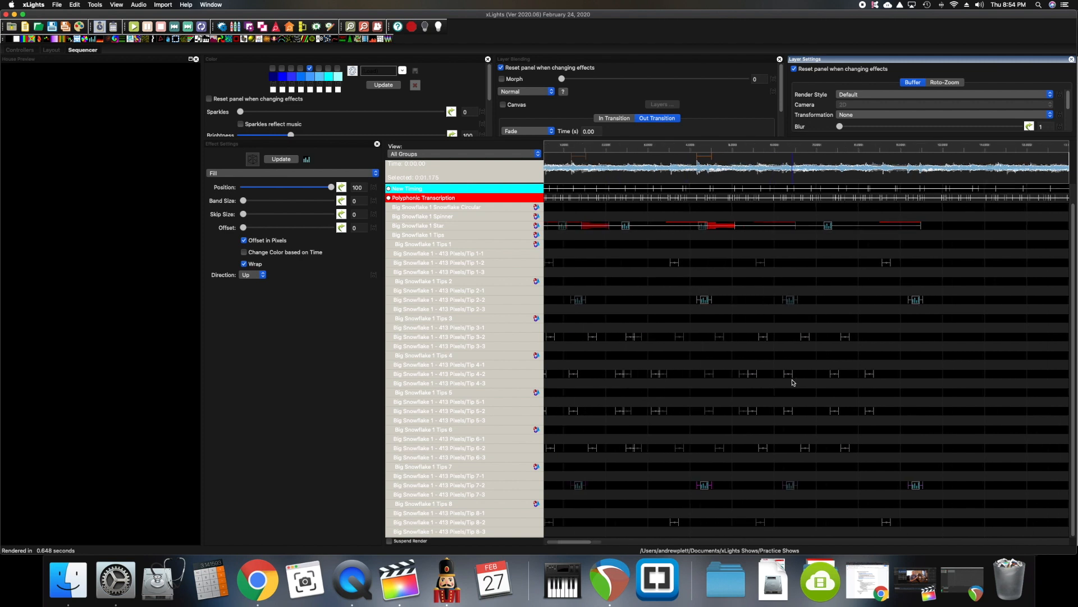
Step: Place a one-second Fan effect on Big Snowflake 1 Everything Circular, starting at 11.275 seconds
{"action": "scroll", "coordinate": [792, 383], "scroll_direction": "right", "scroll_amount": 1}
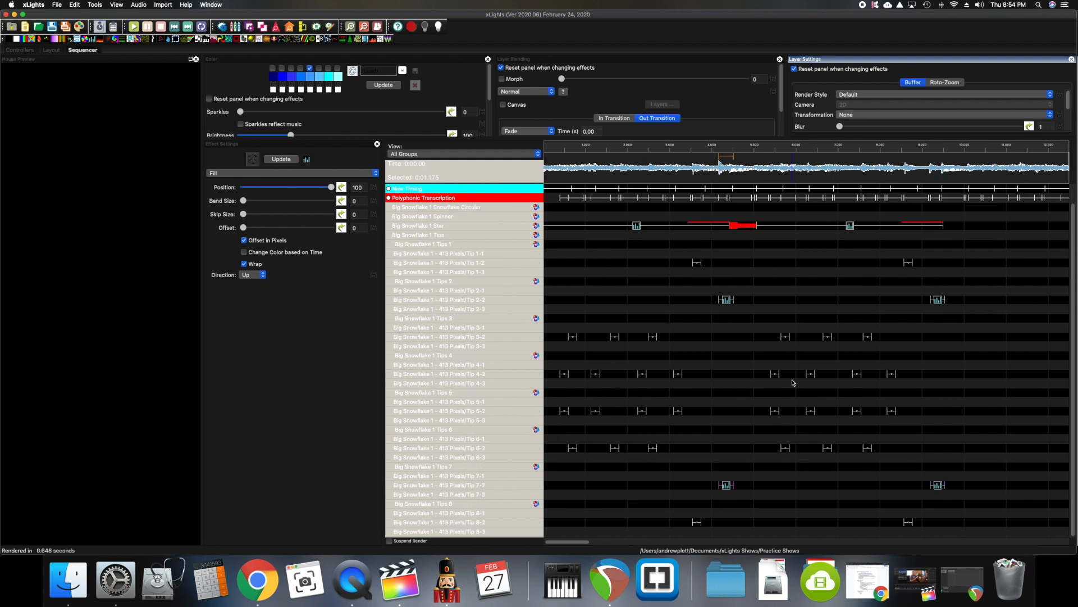
{"action": "scroll", "coordinate": [793, 383], "scroll_direction": "right", "scroll_amount": 5}
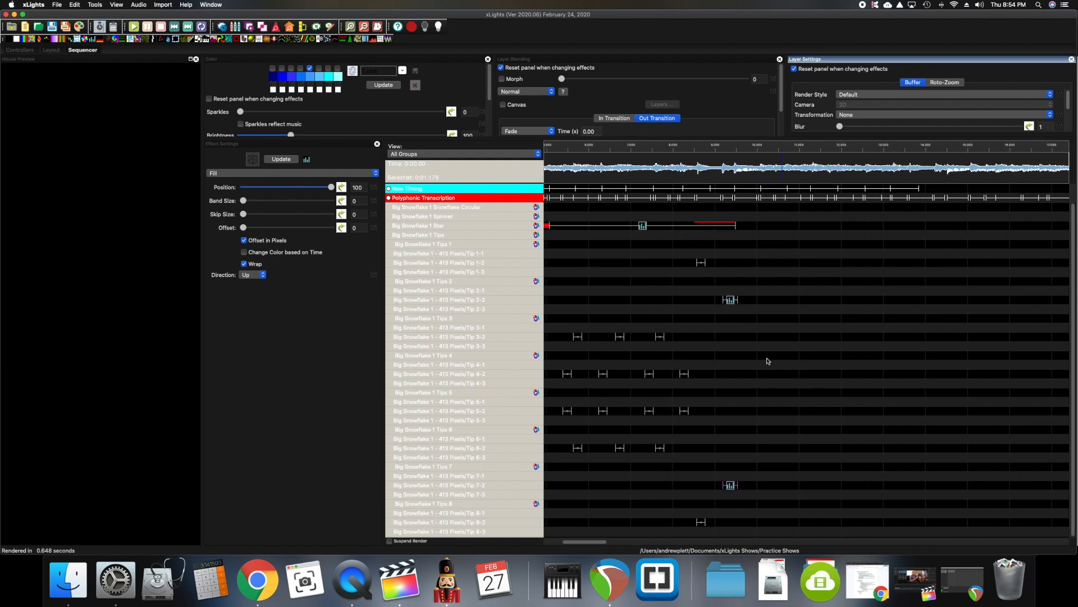
{"action": "scroll", "coordinate": [513, 211], "scroll_direction": "left", "scroll_amount": 1}
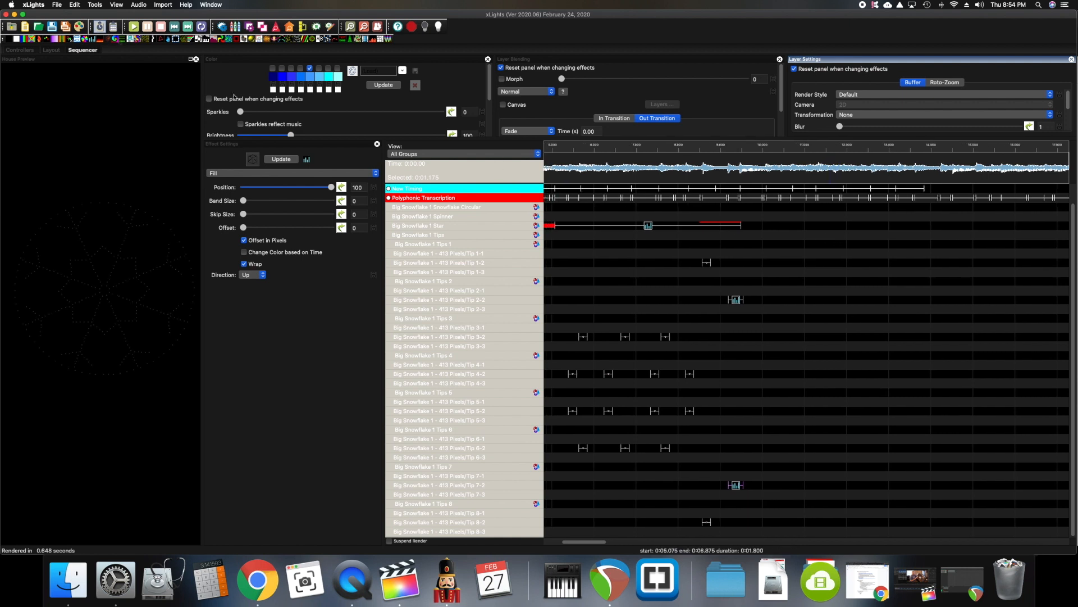
{"action": "left_click_drag", "start_coordinate": [86, 41], "coordinate": [844, 210]}
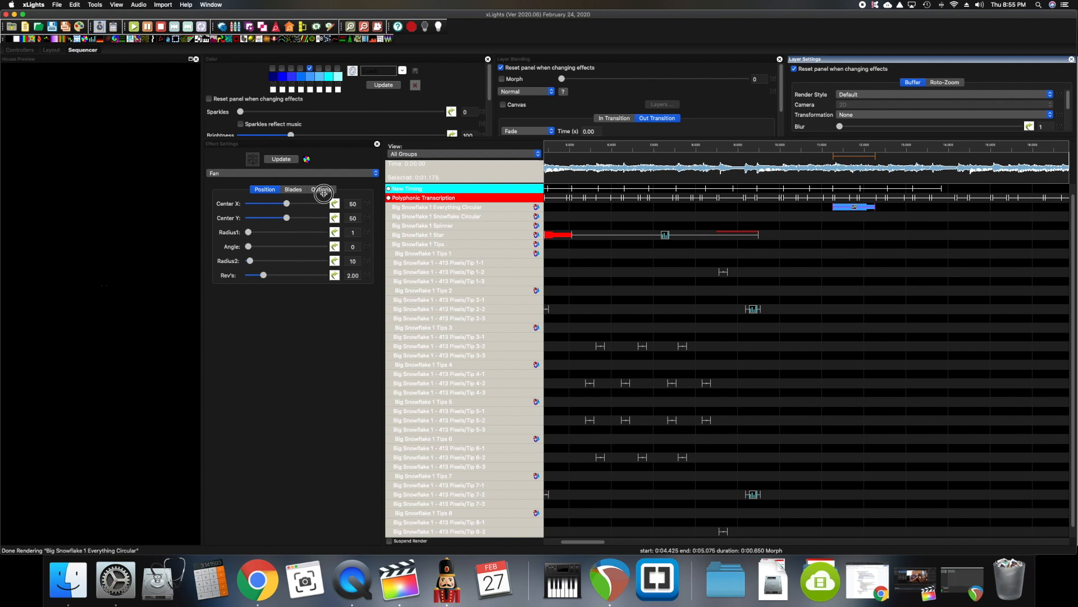
Step: Set the Fan effect's Radius1 to 191 and Rev's to 0.69, and extend its end to about 15.1 seconds
{"action": "left_click_drag", "start_coordinate": [248, 309], "coordinate": [278, 309]}
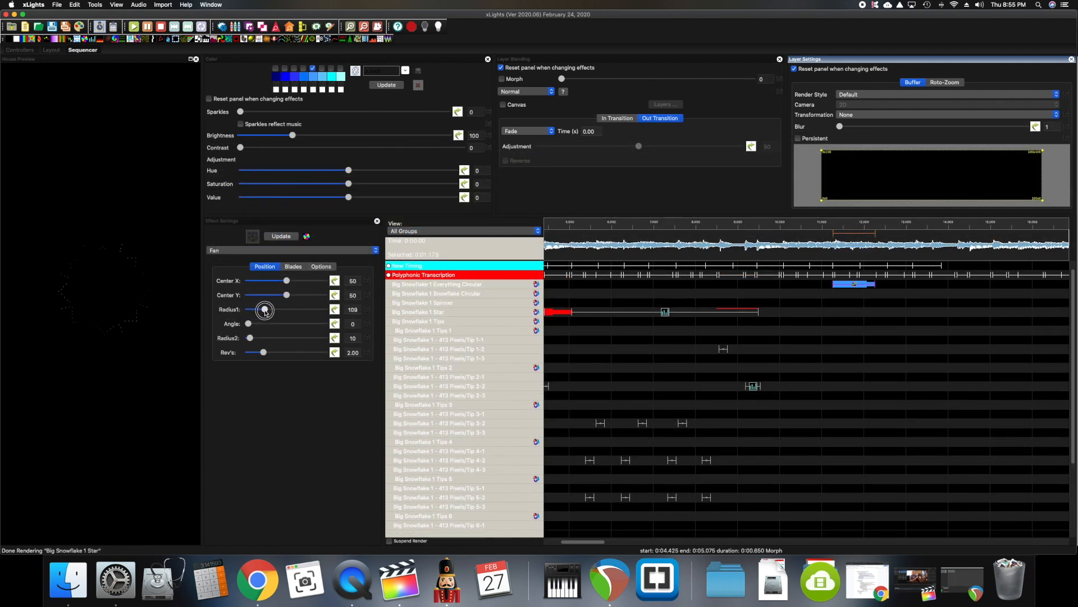
{"action": "left_click_drag", "start_coordinate": [263, 353], "coordinate": [251, 354]}
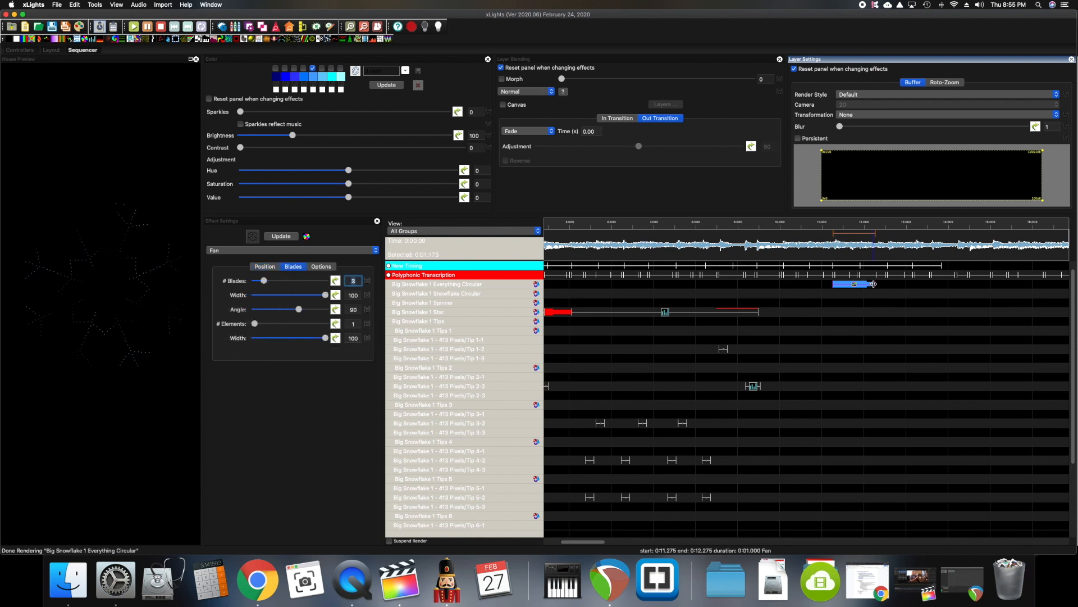
{"action": "left_click", "coordinate": [876, 284]}
{"action": "left_click_drag", "start_coordinate": [876, 283], "coordinate": [995, 284]}
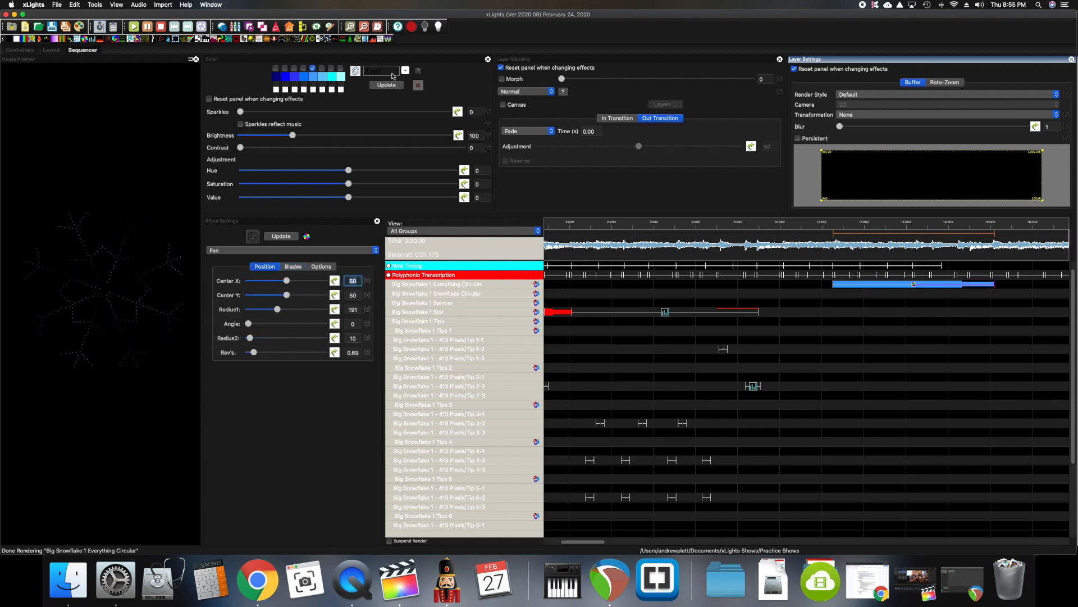
Step: Give the Fan effect a palette with red, blue and yellow enabled, and set its Radius1 to 245
{"action": "left_click", "coordinate": [392, 74]}
{"action": "left_click", "coordinate": [392, 128]}
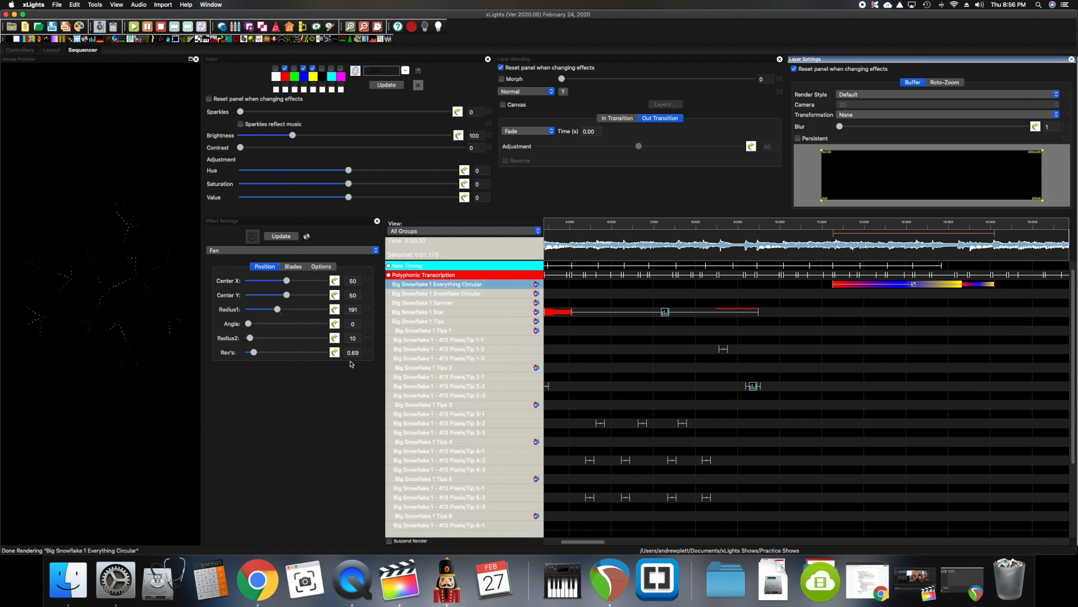
{"action": "left_click_drag", "start_coordinate": [277, 309], "coordinate": [287, 313]}
Step: Return to the start of the tip rows and widen the House Preview pane
{"action": "scroll", "coordinate": [446, 351], "scroll_direction": "left", "scroll_amount": 5}
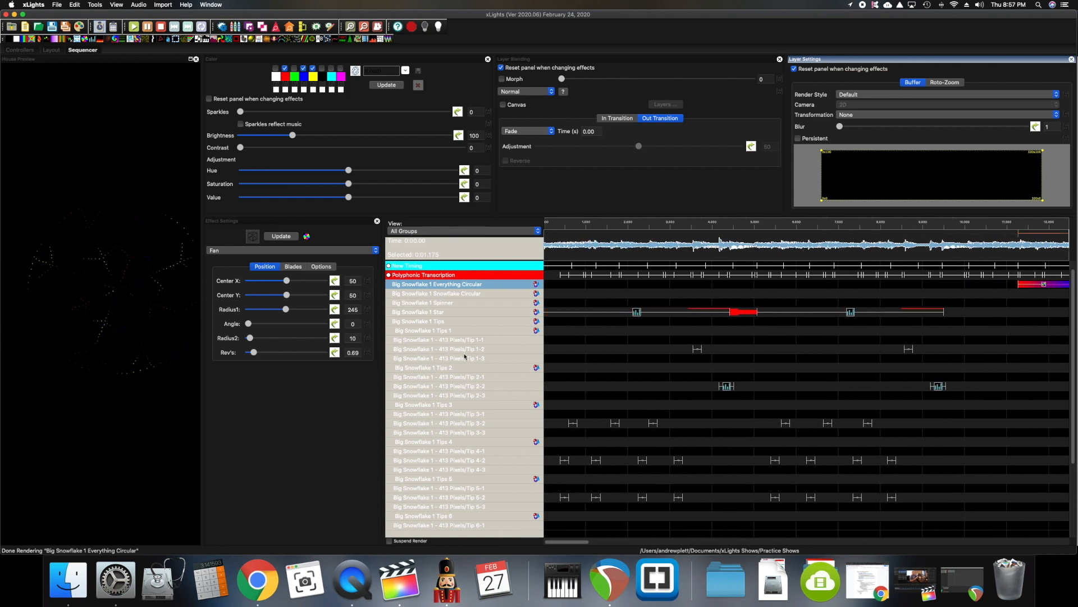
{"action": "scroll", "coordinate": [464, 355], "scroll_direction": "right", "scroll_amount": 5}
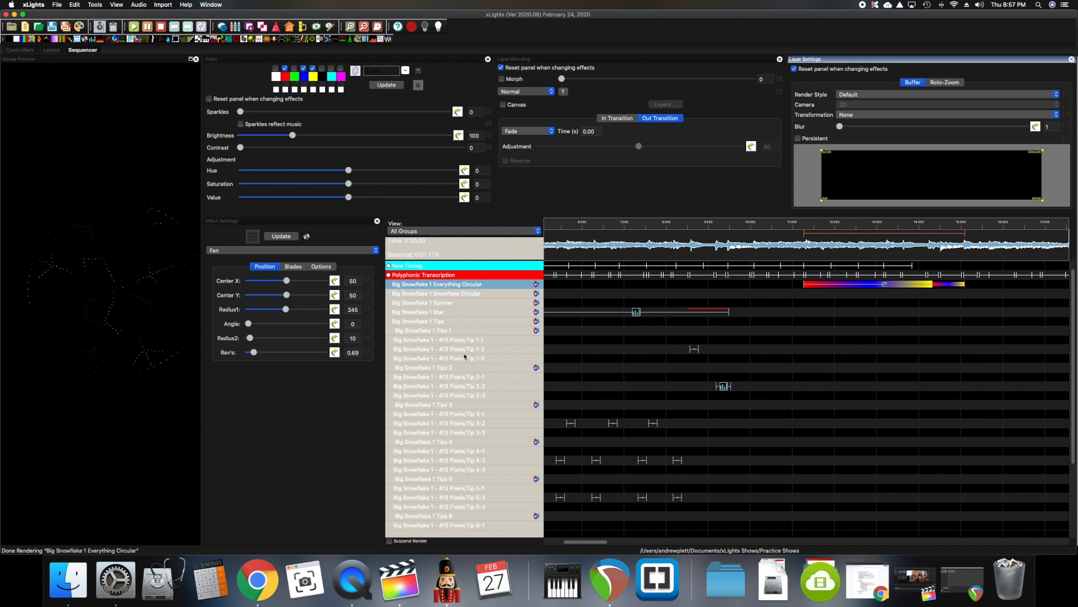
{"action": "scroll", "coordinate": [465, 355], "scroll_direction": "down", "scroll_amount": 4}
{"action": "scroll", "coordinate": [760, 368], "scroll_direction": "left", "scroll_amount": 5}
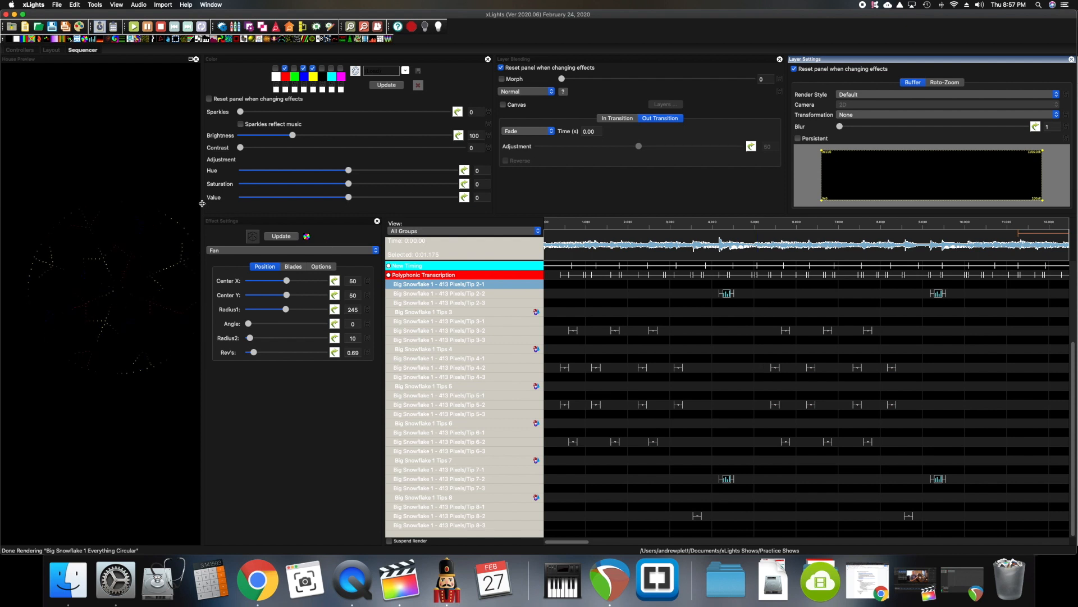
{"action": "left_click_drag", "start_coordinate": [203, 203], "coordinate": [235, 203]}
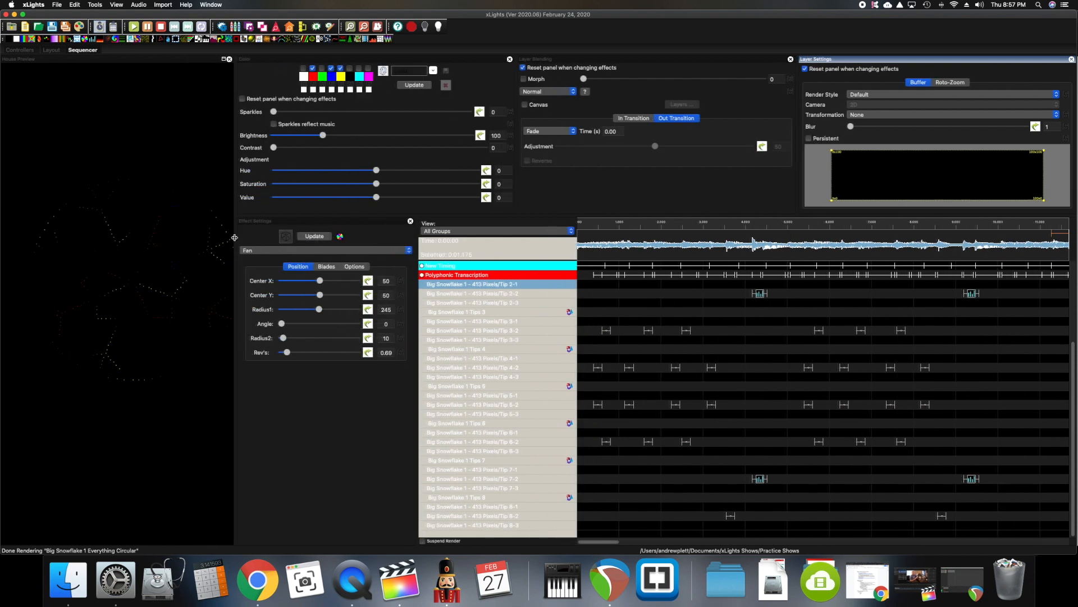